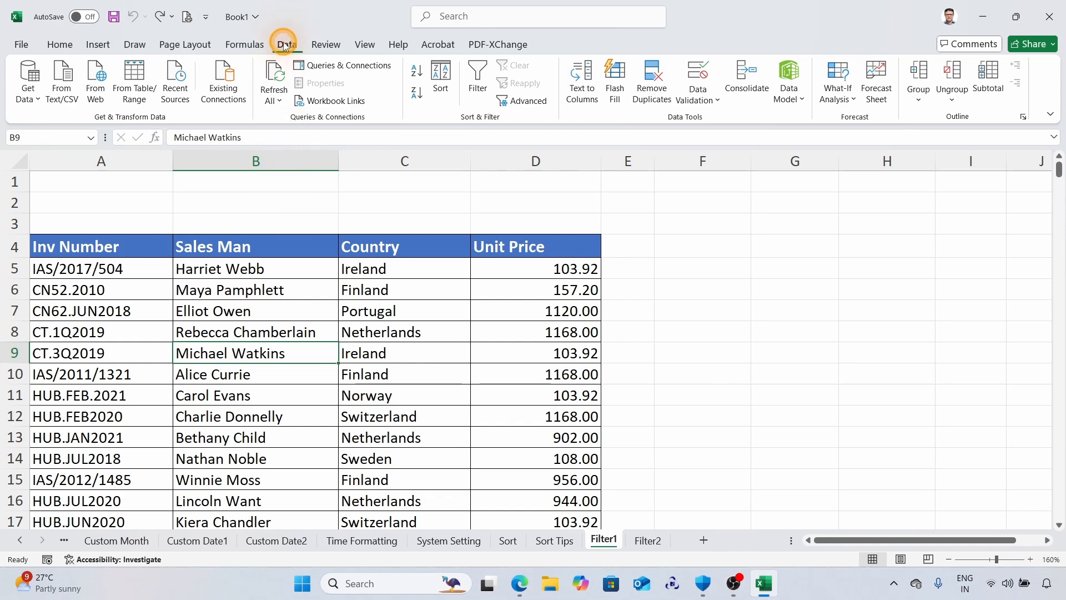
Turn on filtering for the table headers and filter the Country column to Sweden using the search text "swe".
click(476, 83)
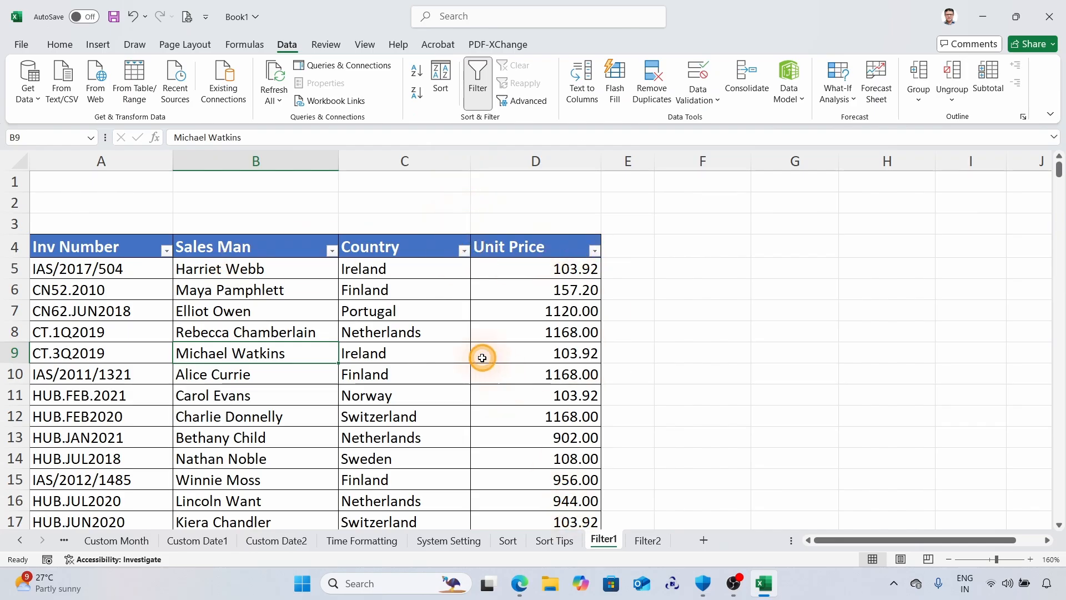
click(464, 252)
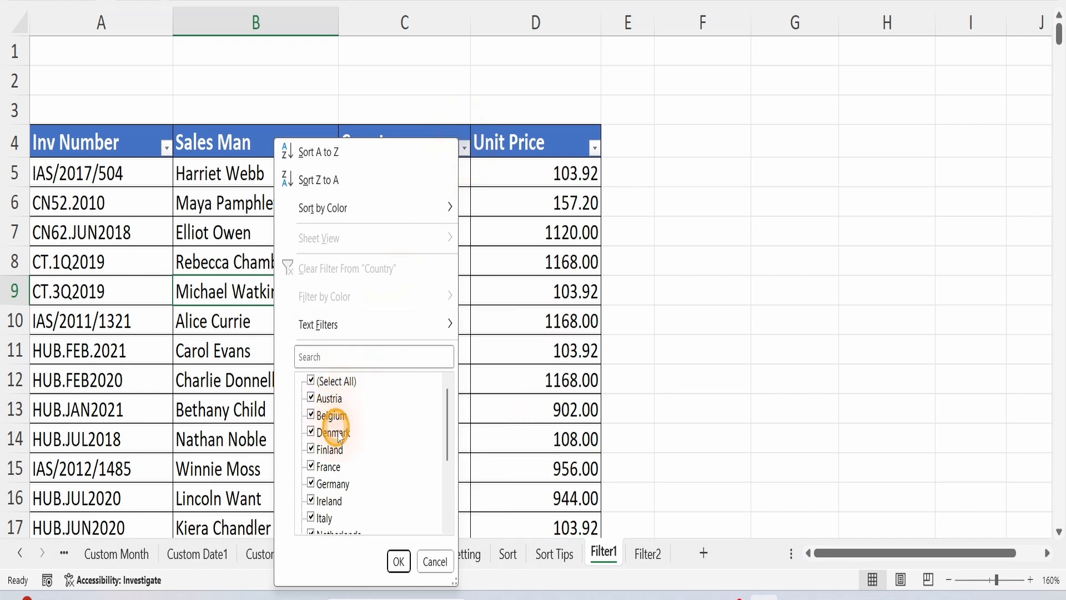
scroll(340, 436, down, 3)
scroll(340, 430, up, 3)
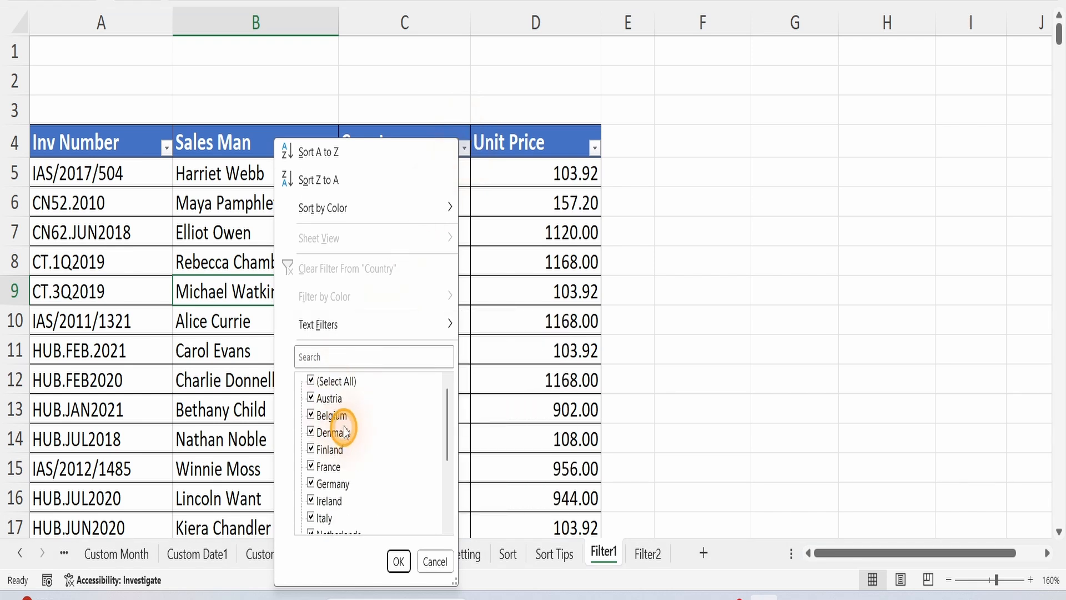
click(324, 383)
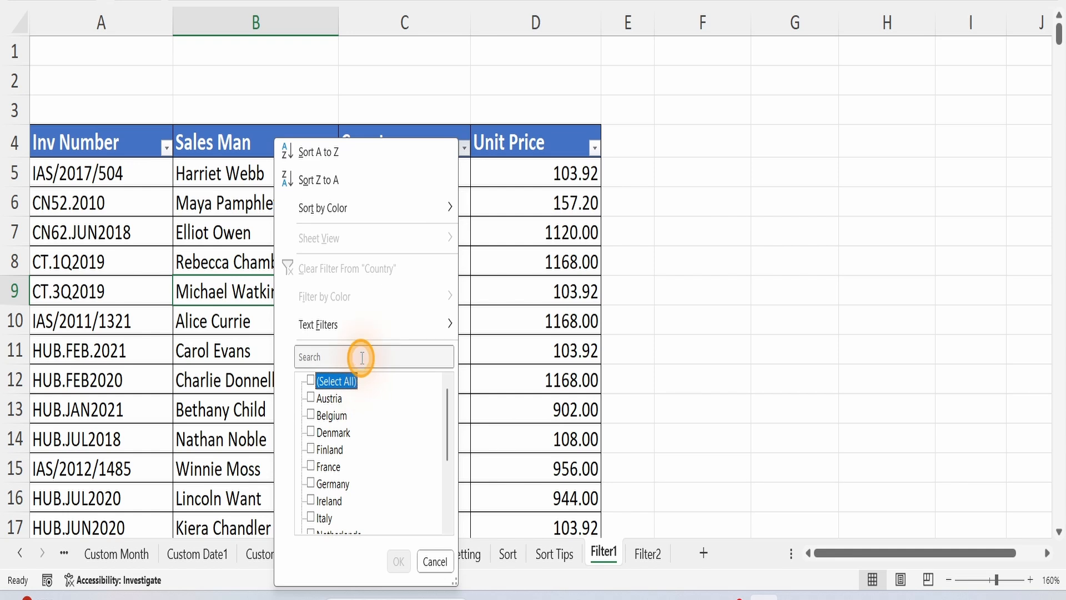
click(362, 356)
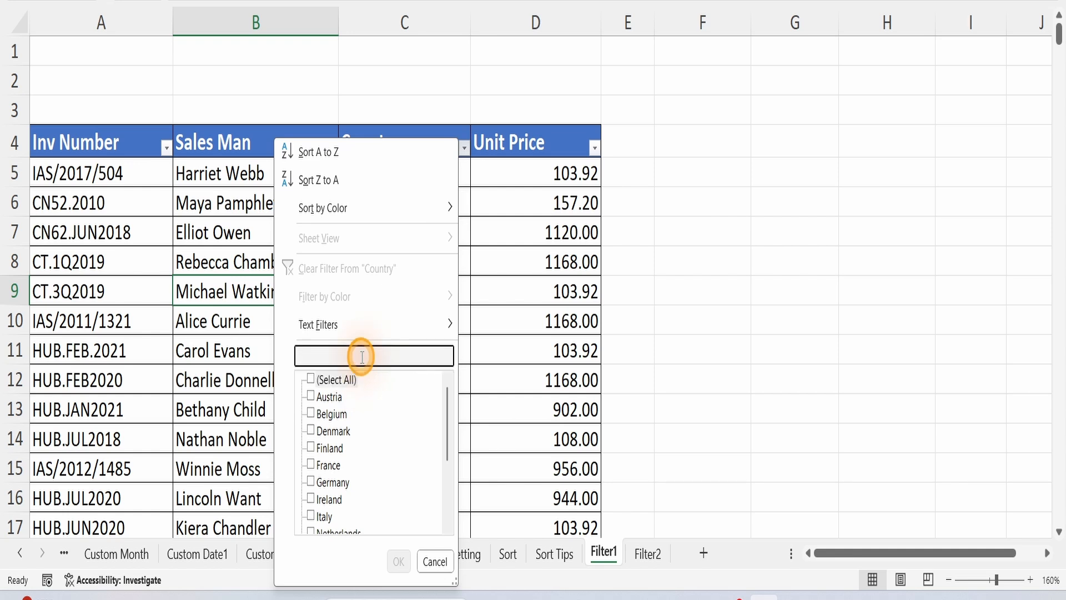
text(swe)
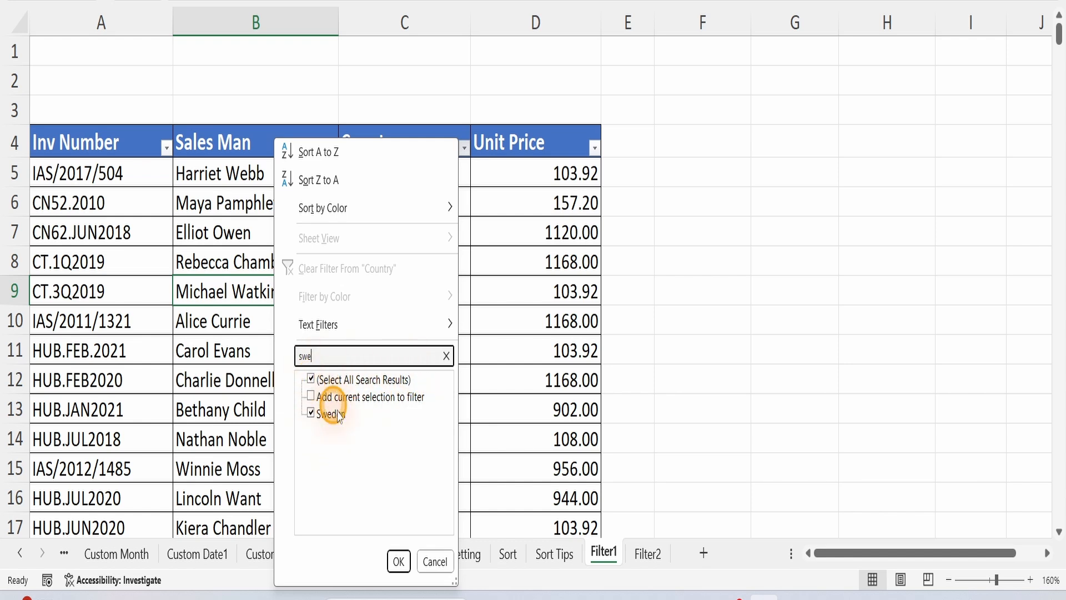
click(399, 562)
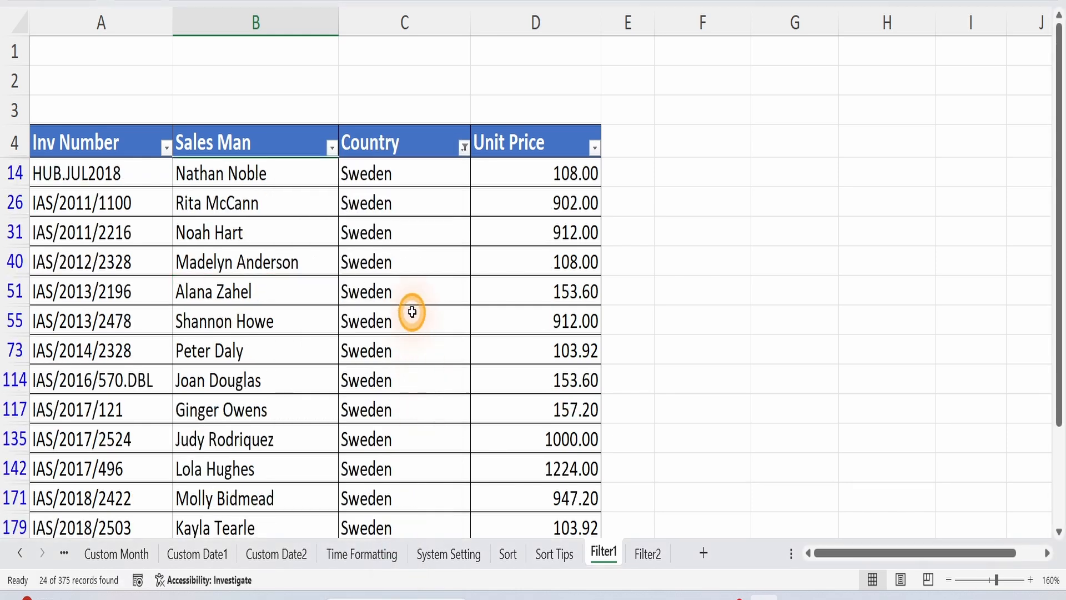
Replace the Country filter with Denmark by searching for "denm" in the filter list.
scroll(412, 309, down, 5)
scroll(415, 313, up, 5)
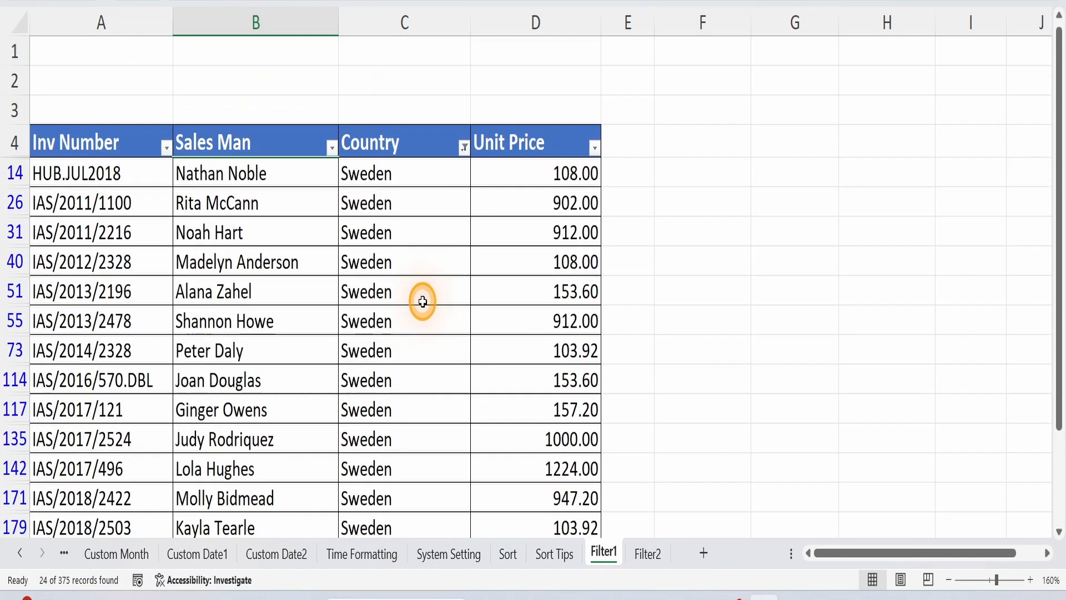
click(465, 147)
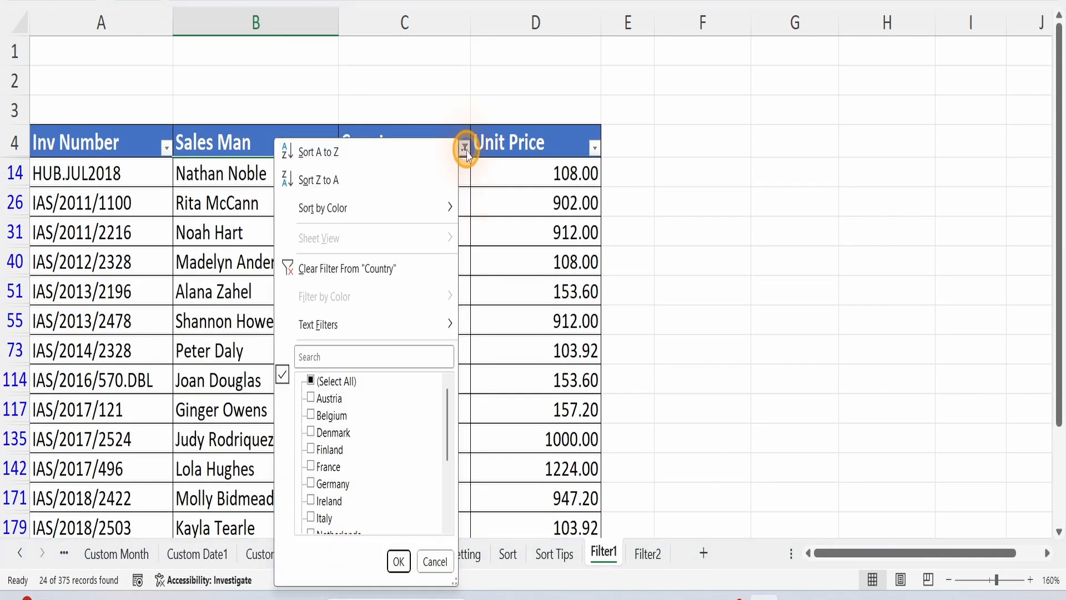
click(370, 353)
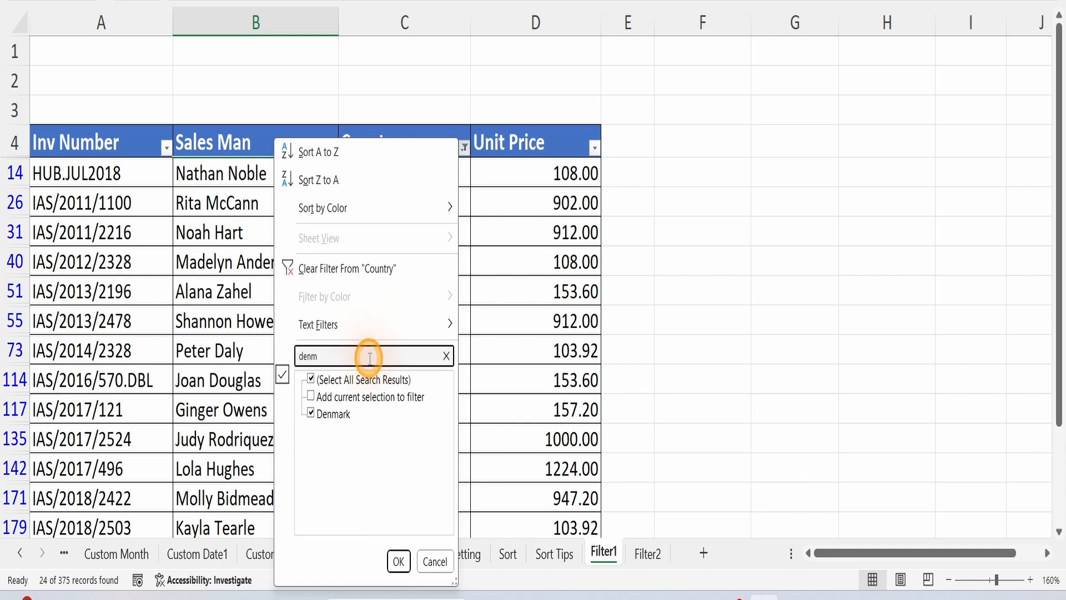
click(399, 562)
Search the Country filter for "swe" and add Sweden to the existing filter with Add current selection to filter.
scroll(429, 276, down, 1)
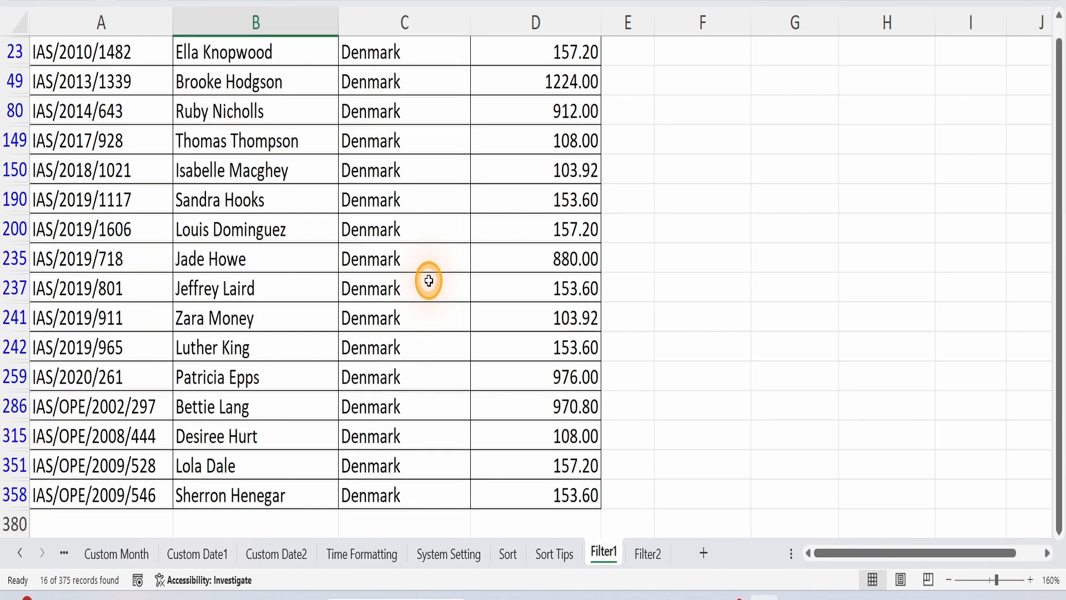
scroll(429, 276, up, 1)
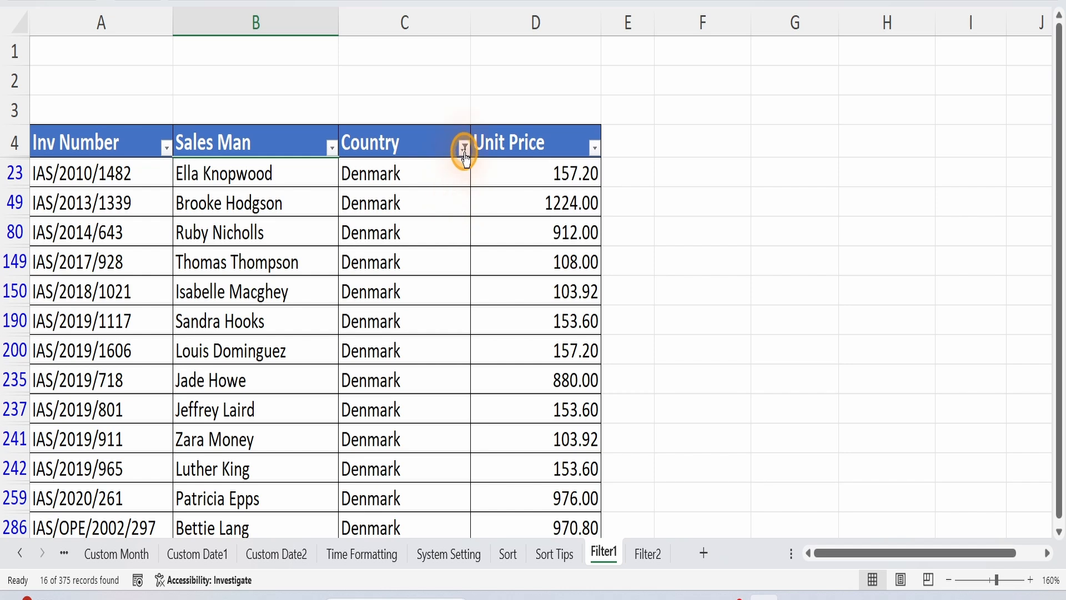
mouse_move(466, 157)
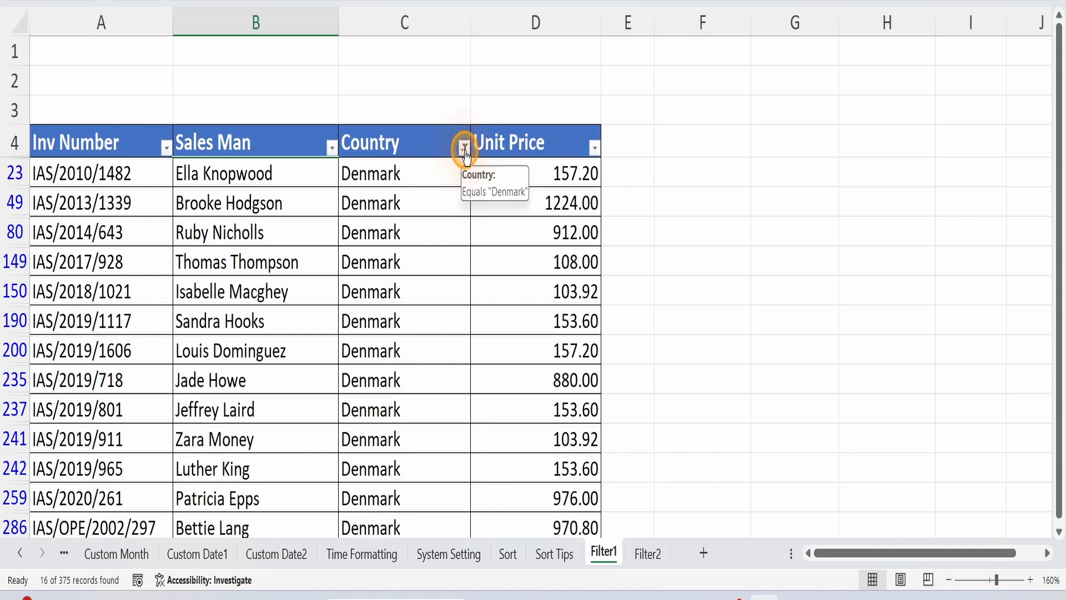
click(463, 148)
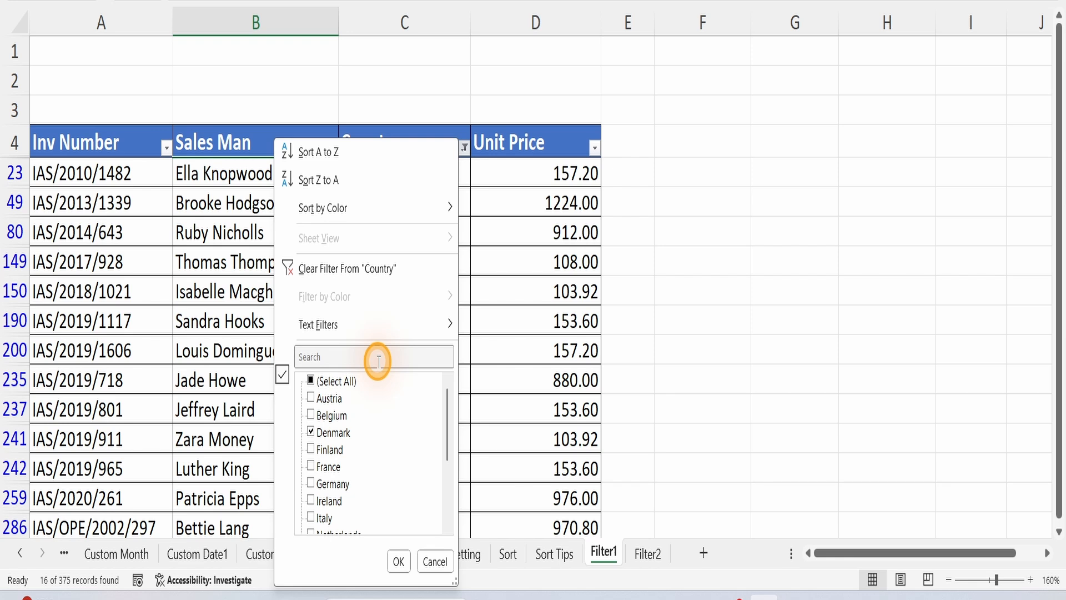
click(378, 361)
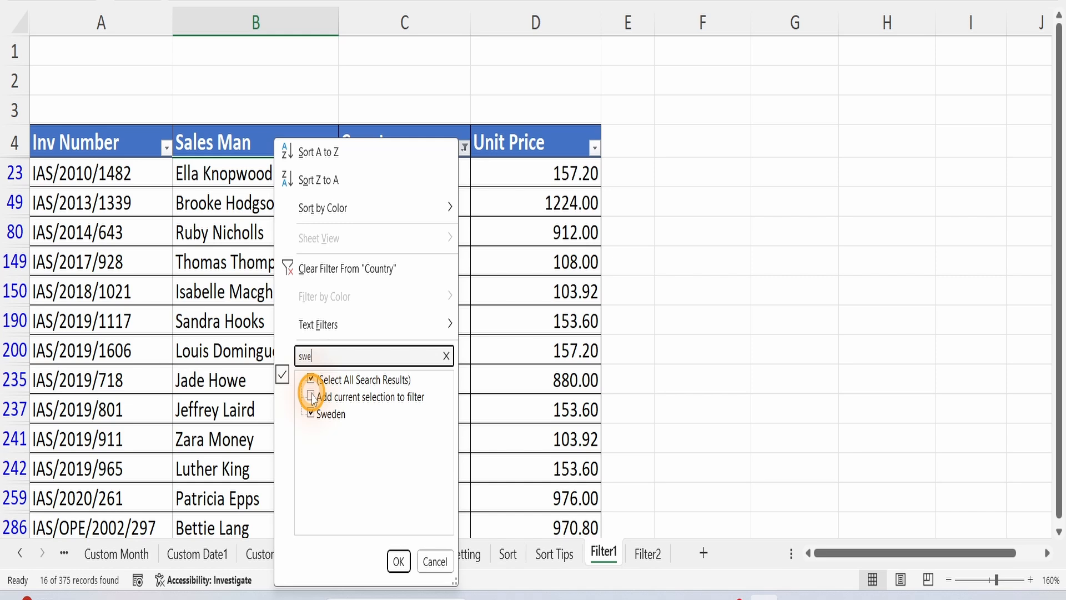
click(311, 396)
click(395, 561)
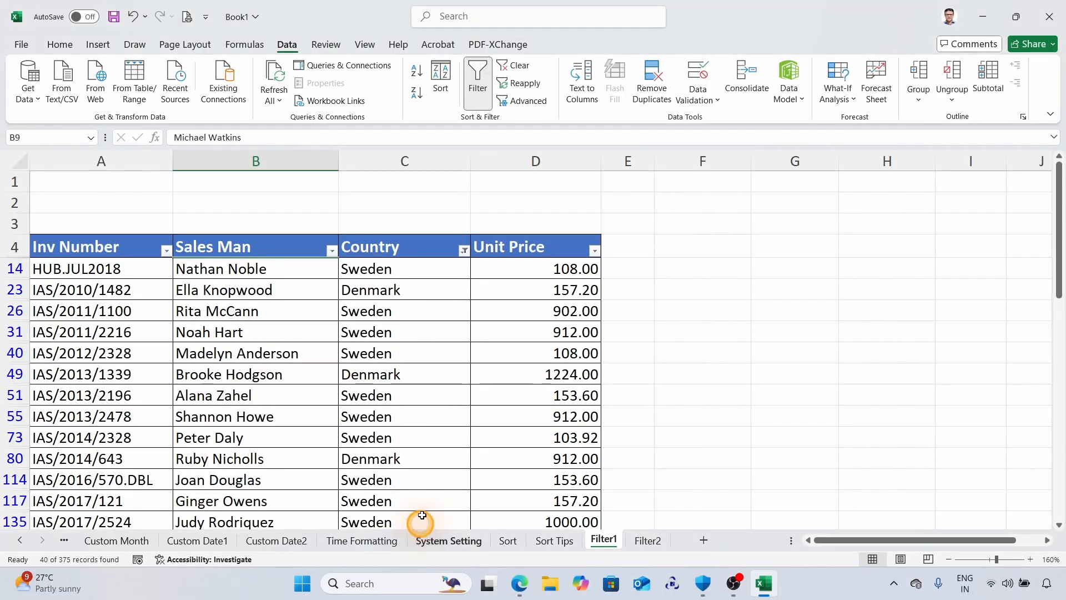
scroll(388, 281, down, 5)
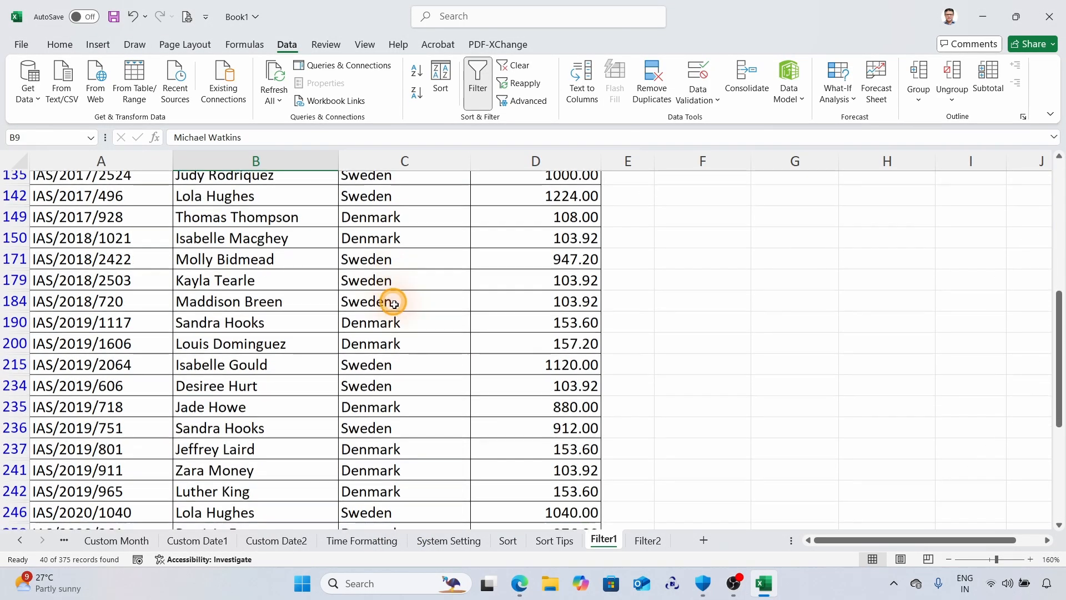
scroll(394, 303, down, 5)
scroll(425, 393, up, 3)
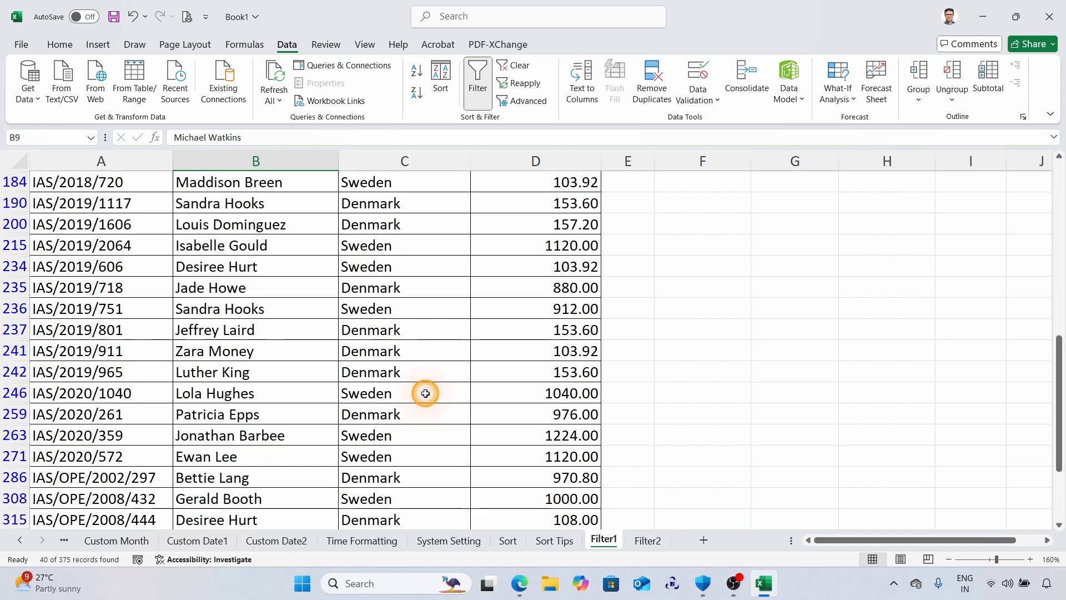
scroll(425, 393, up, 8)
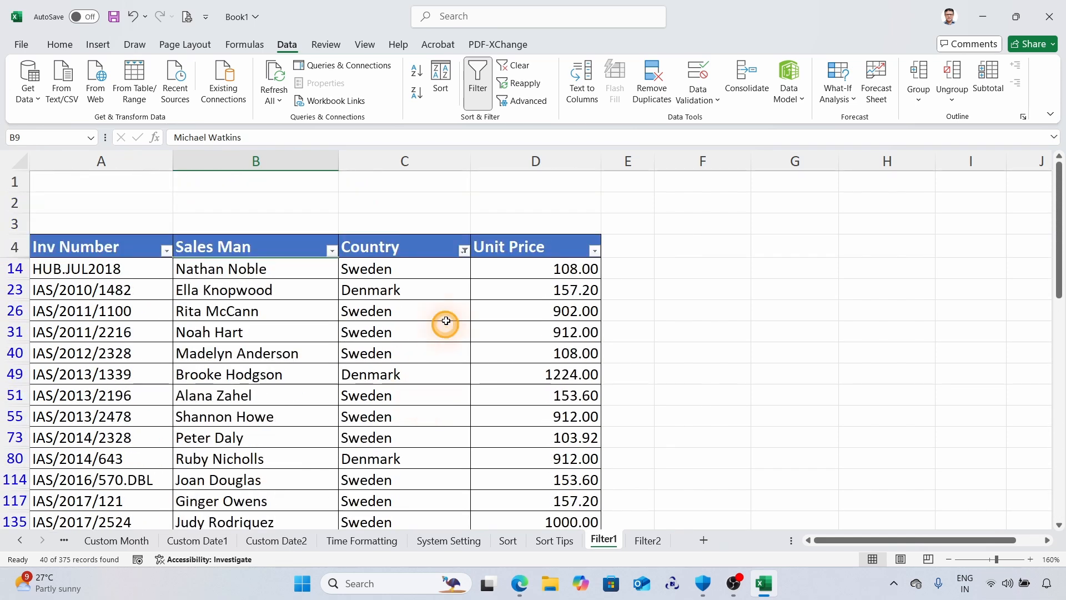
click(463, 249)
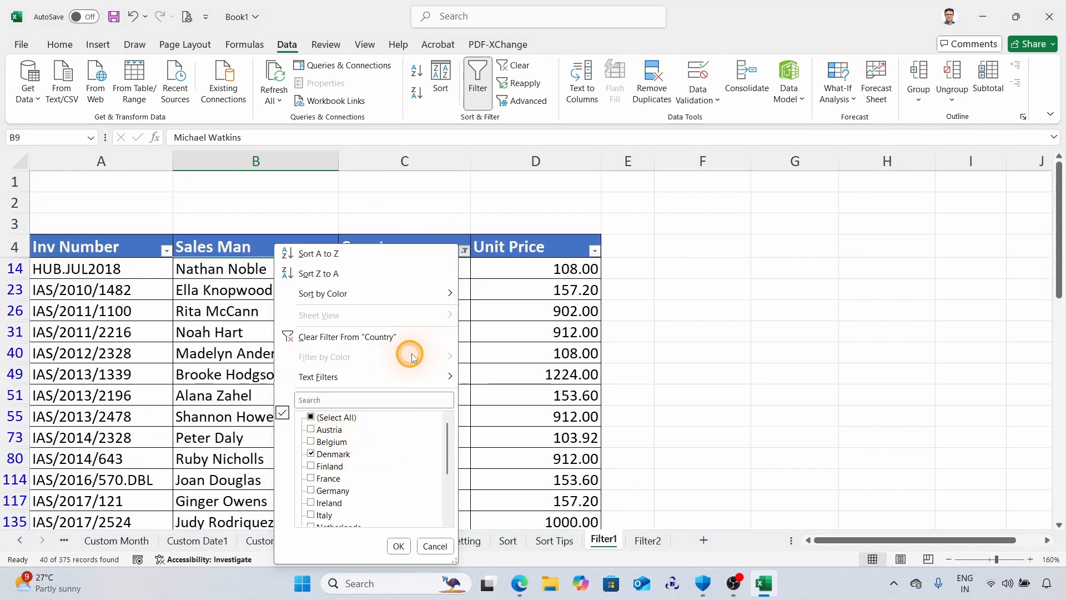
click(384, 399)
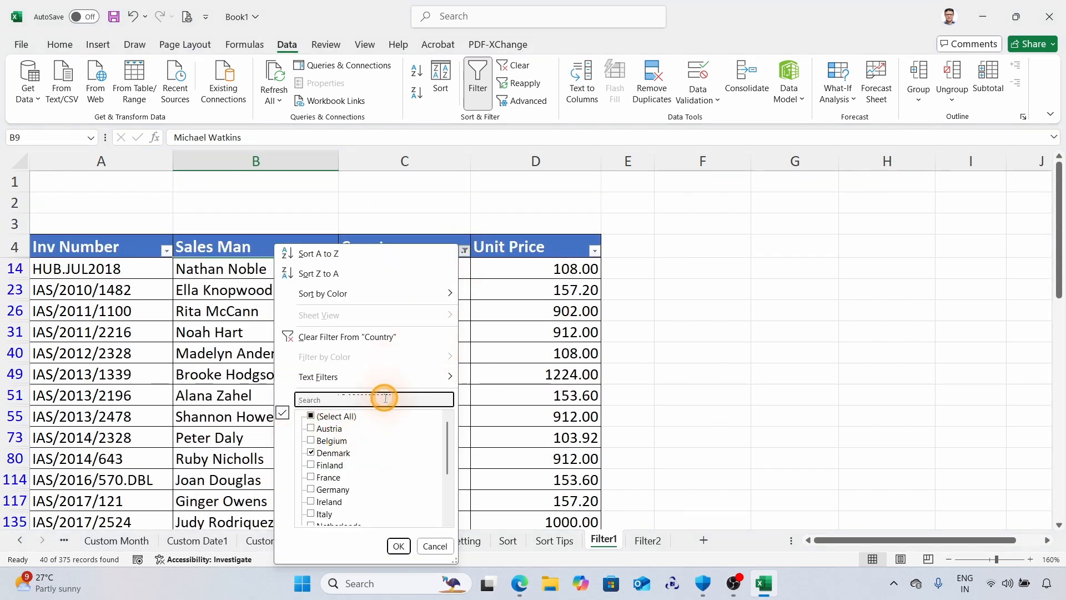
click(431, 545)
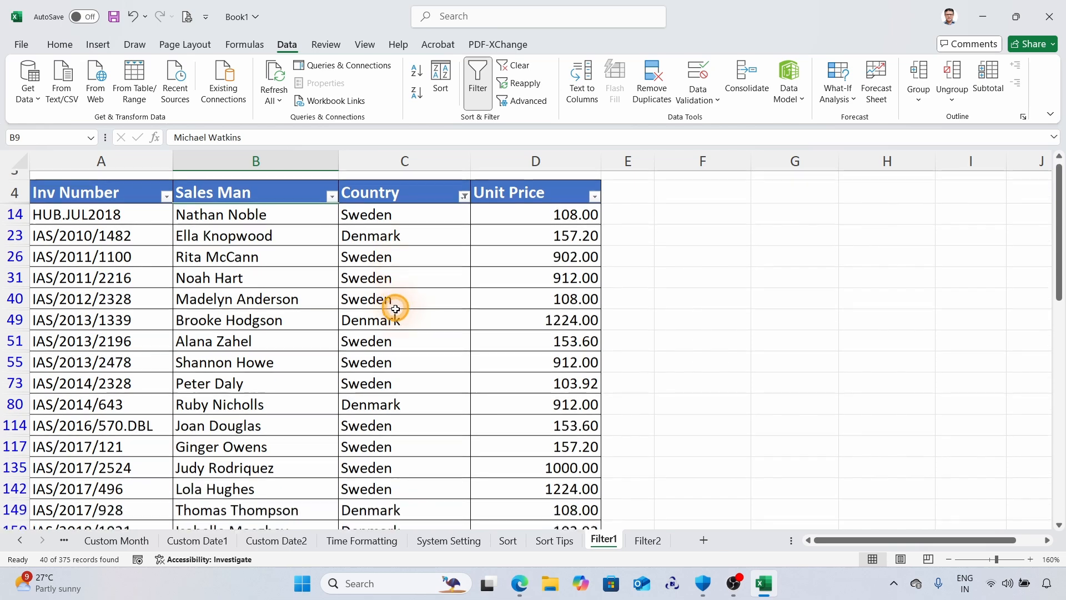
Sort the filtered rows by Country from A to Z.
scroll(396, 309, down, 3)
scroll(398, 300, up, 3)
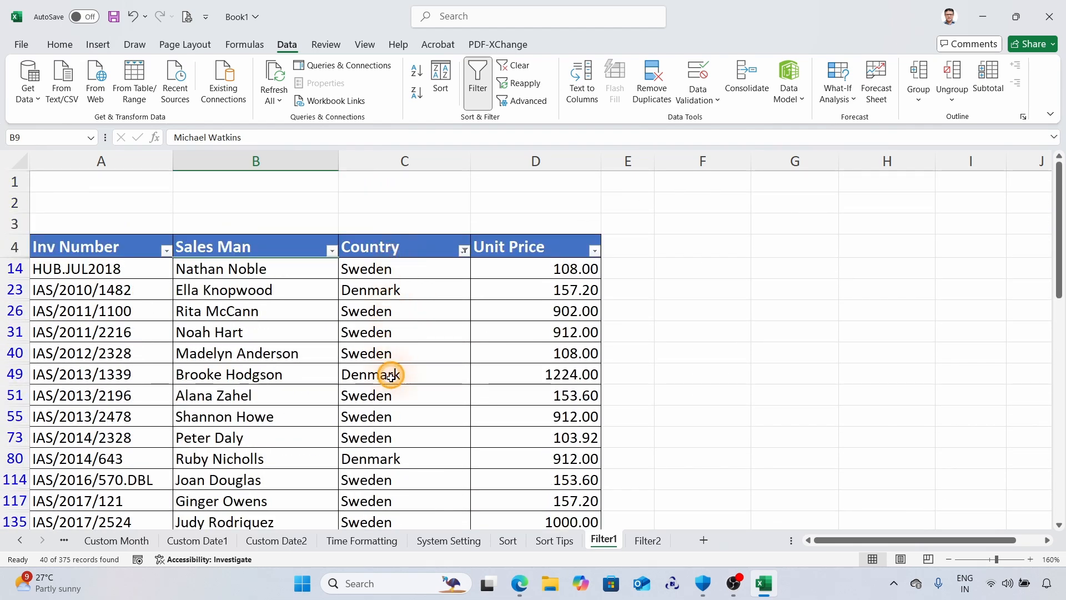
click(464, 253)
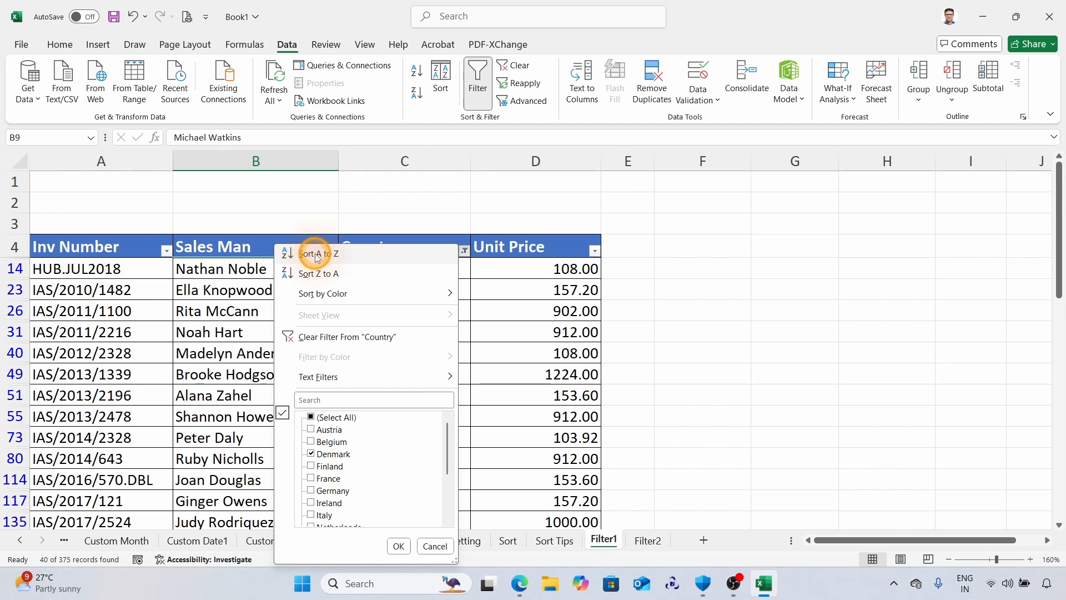
click(317, 255)
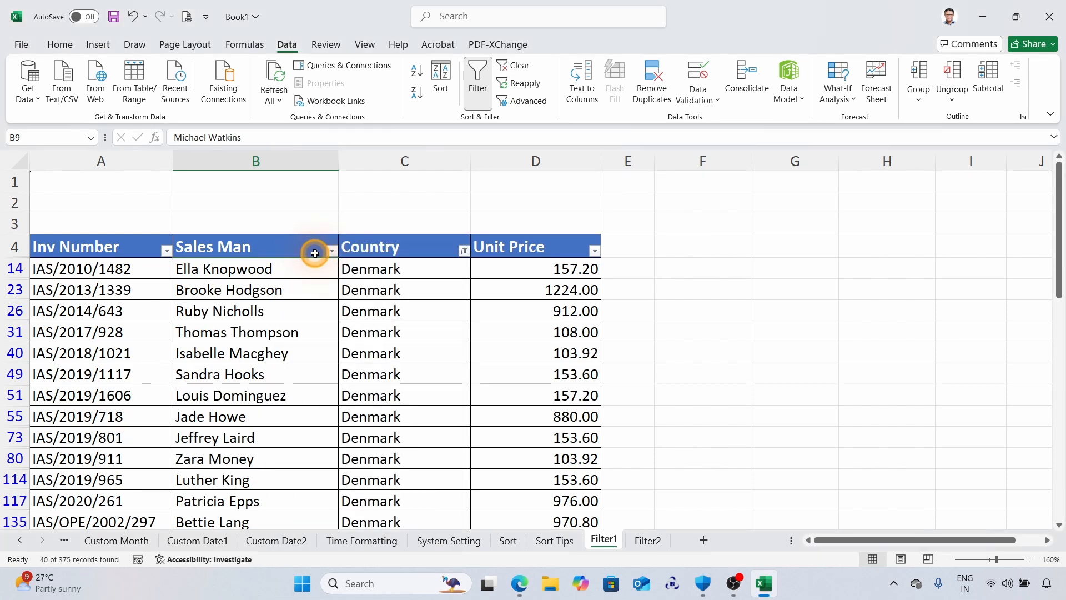
scroll(410, 304, down, 5)
scroll(408, 344, down, 3)
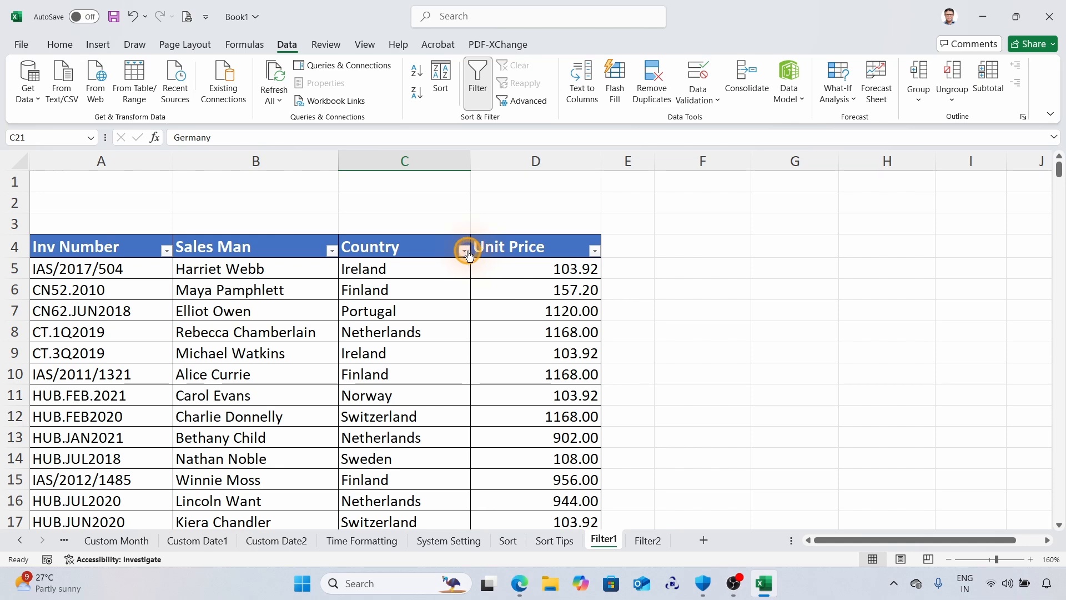
Apply a Begins With text filter to the Country column with the value "i".
click(465, 251)
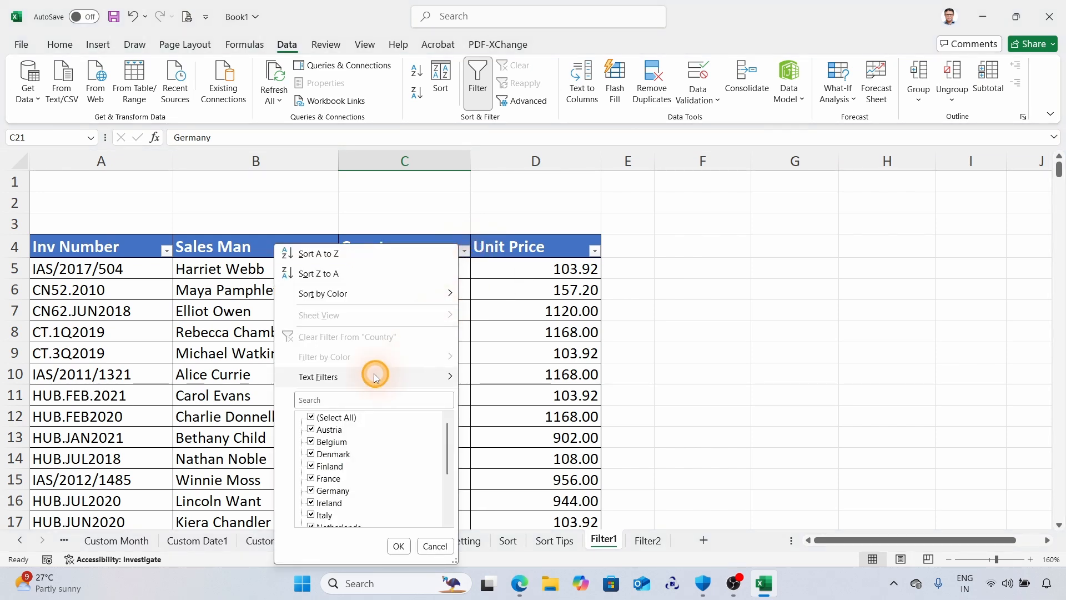
mouse_move(440, 377)
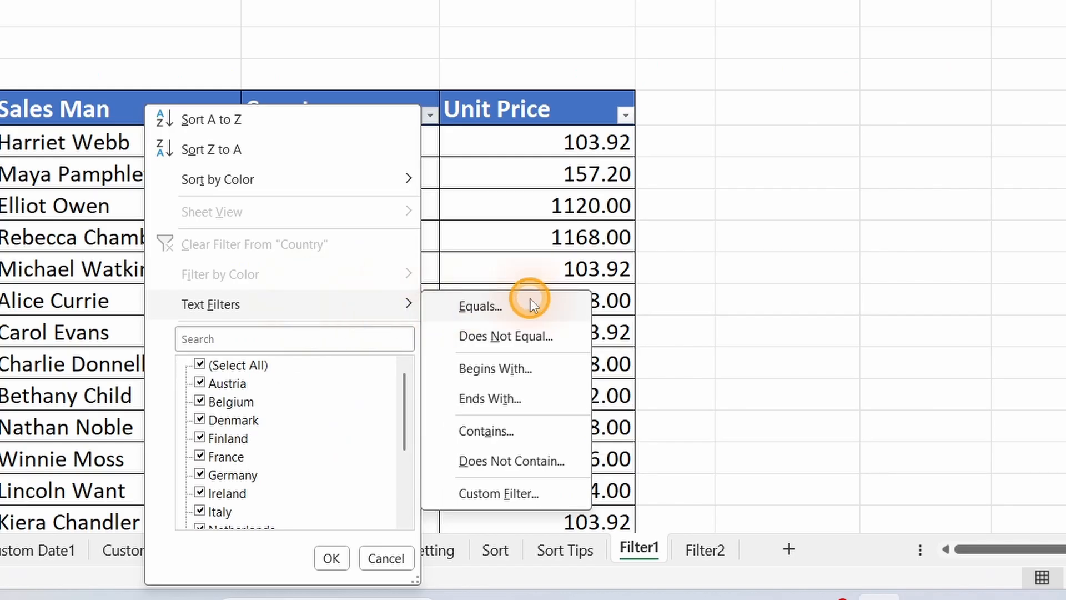
click(525, 370)
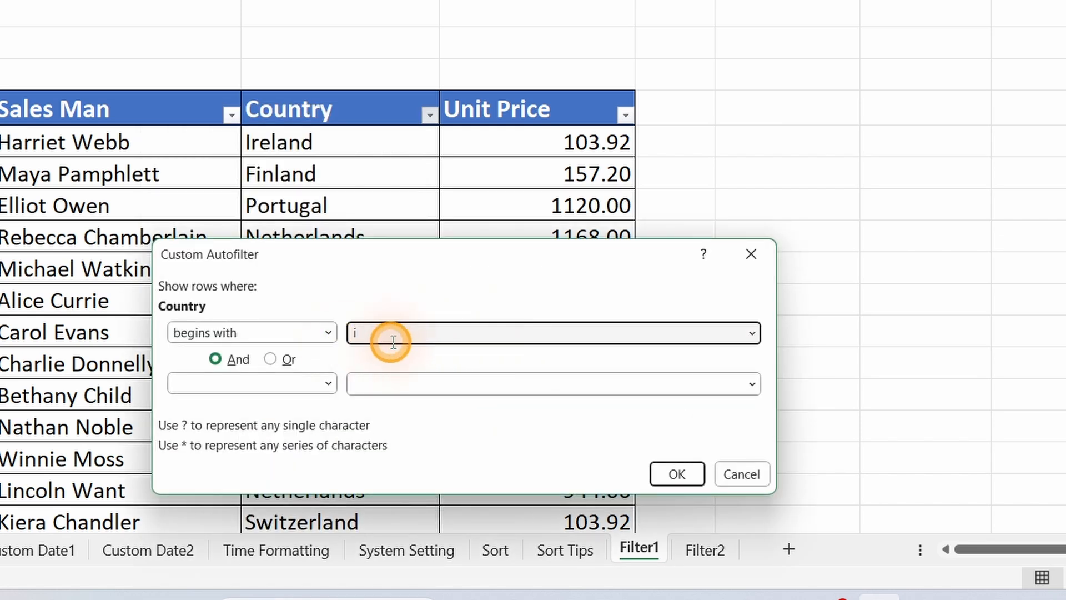
click(678, 475)
Apply a number filter to the Unit Price column for values greater than 500 and less than 1000.
scroll(347, 219, down, 4)
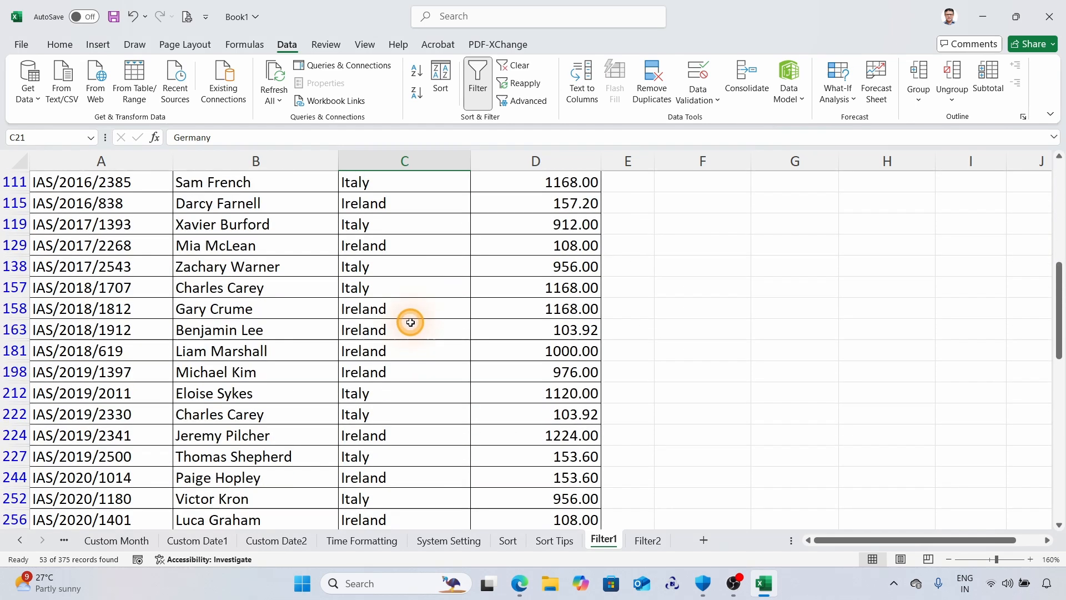
scroll(410, 322, down, 1)
scroll(411, 322, up, 7)
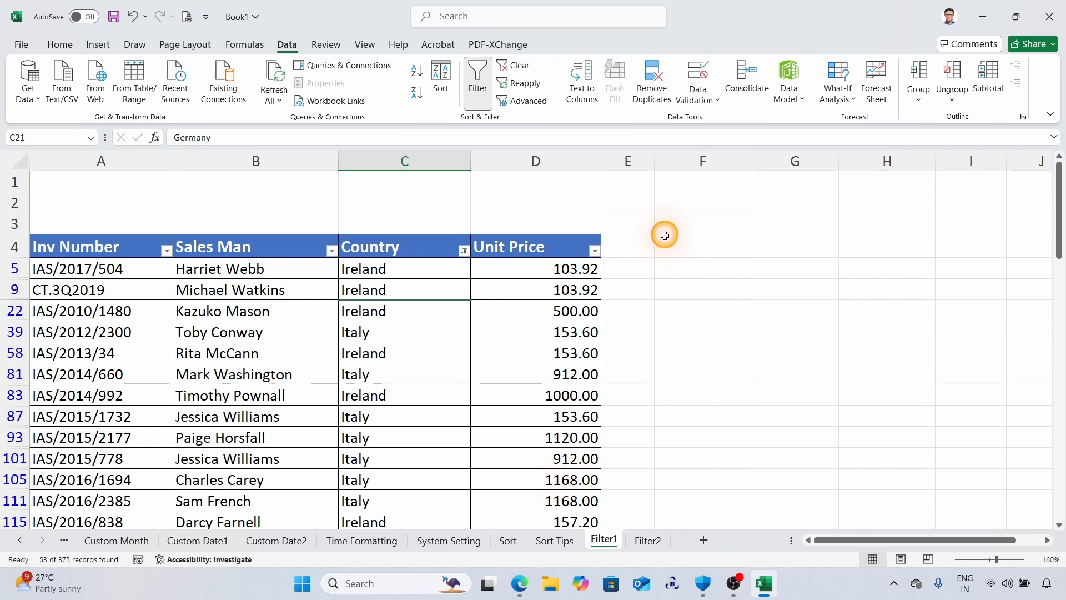
click(596, 251)
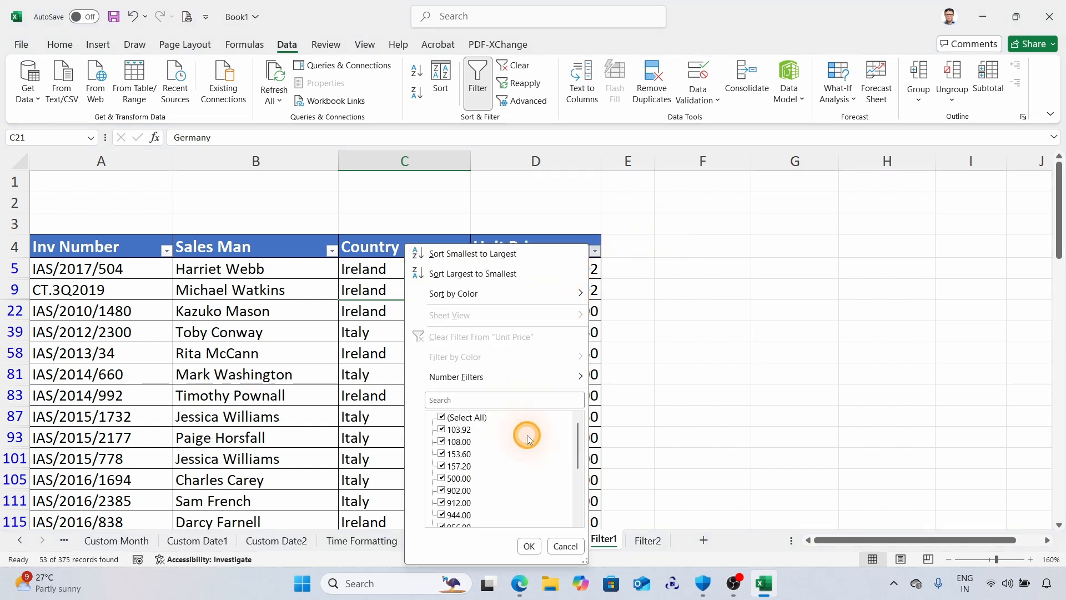
mouse_move(583, 371)
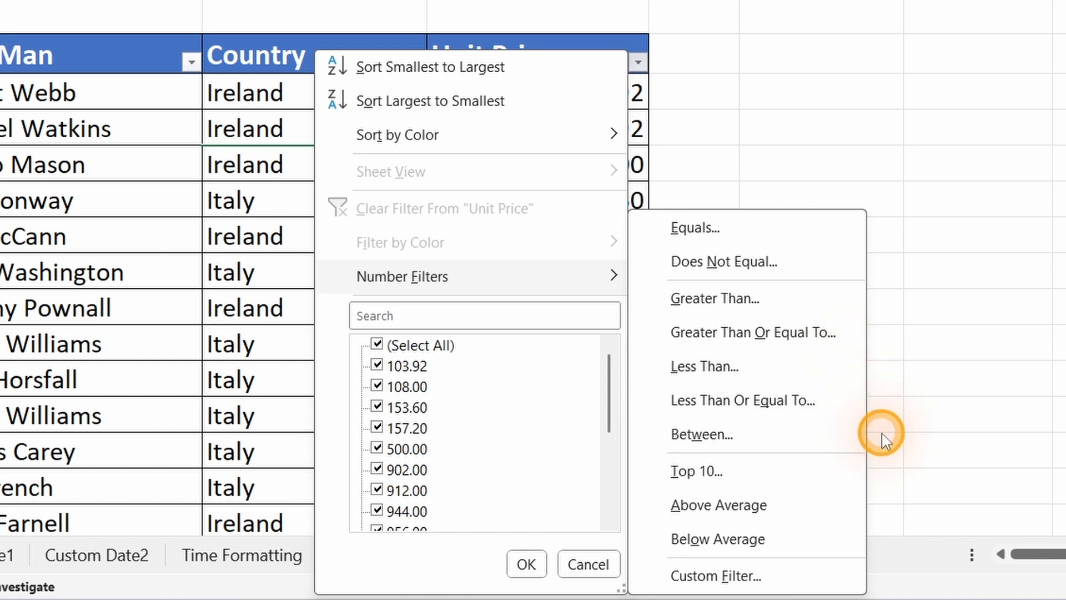
click(699, 301)
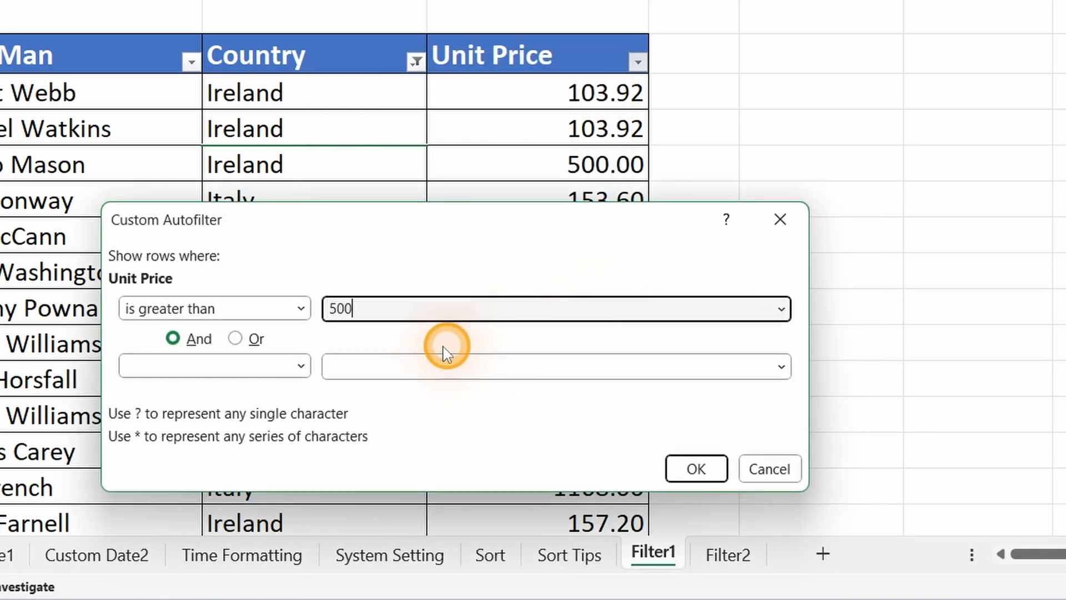
click(300, 365)
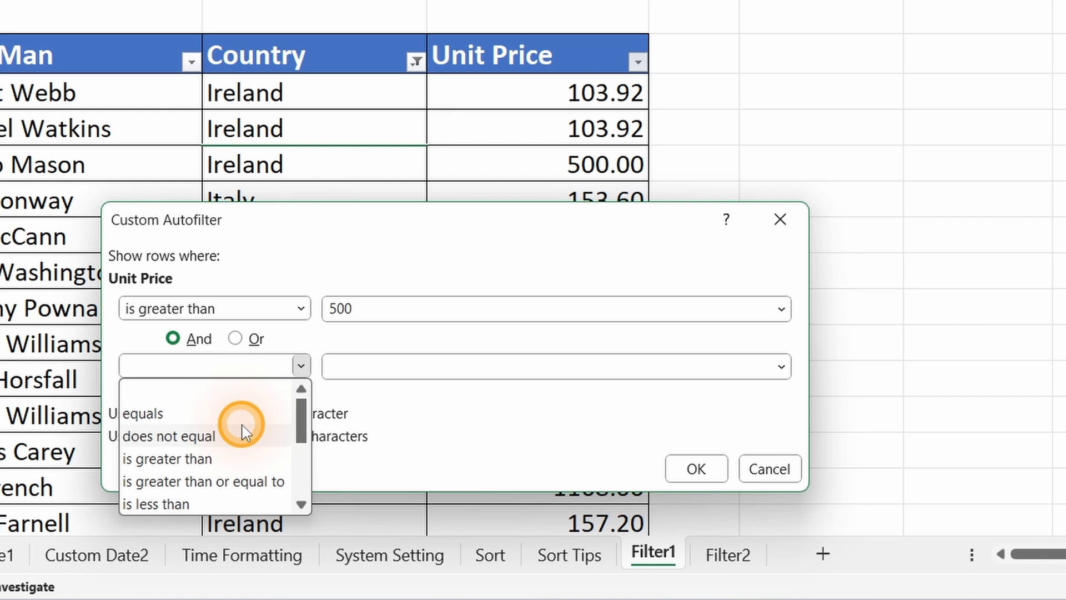
click(212, 503)
click(405, 370)
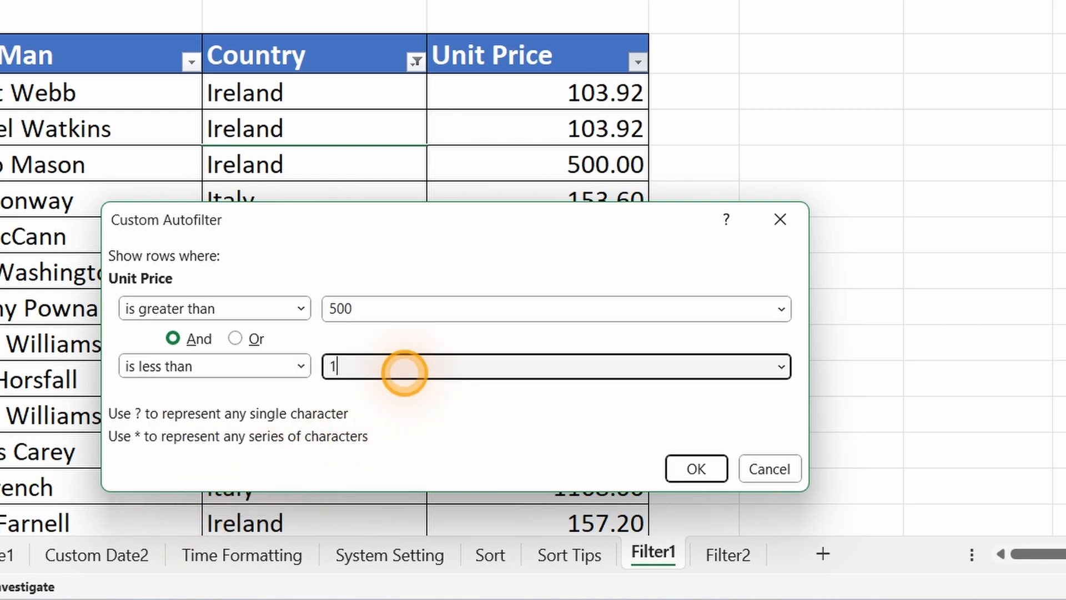
text(1000)
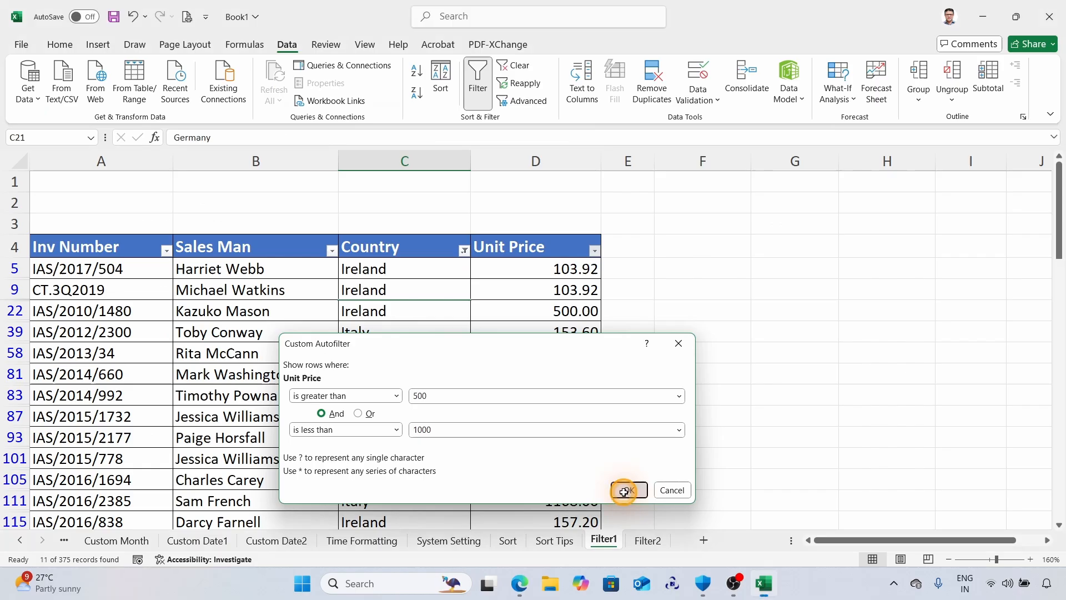
click(696, 469)
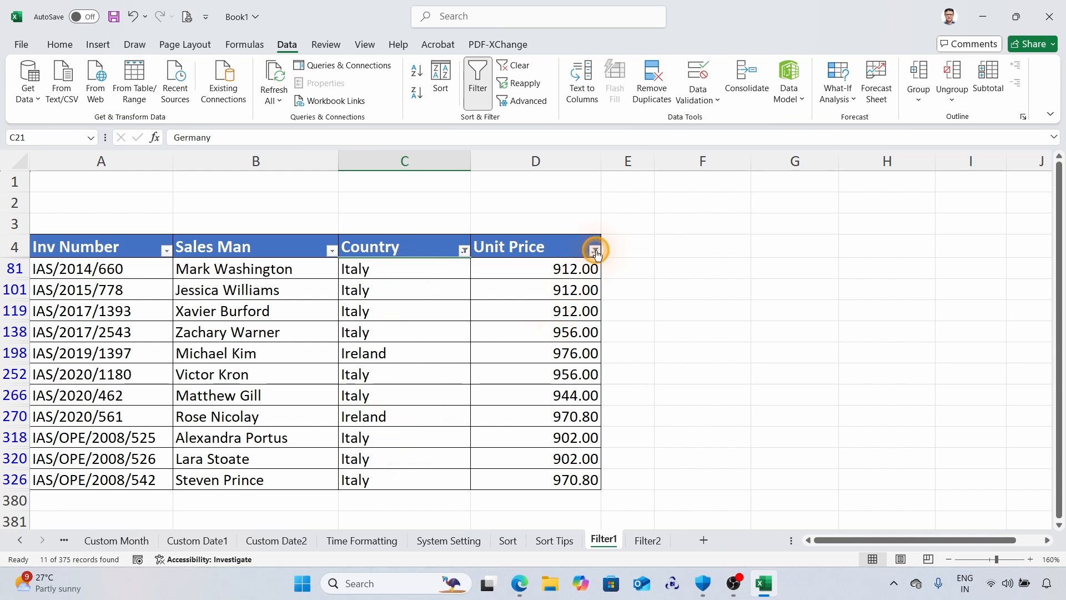
Replace the Unit Price filter with values greater than or equal to 500 and less than or equal to 1000.
mouse_move(596, 253)
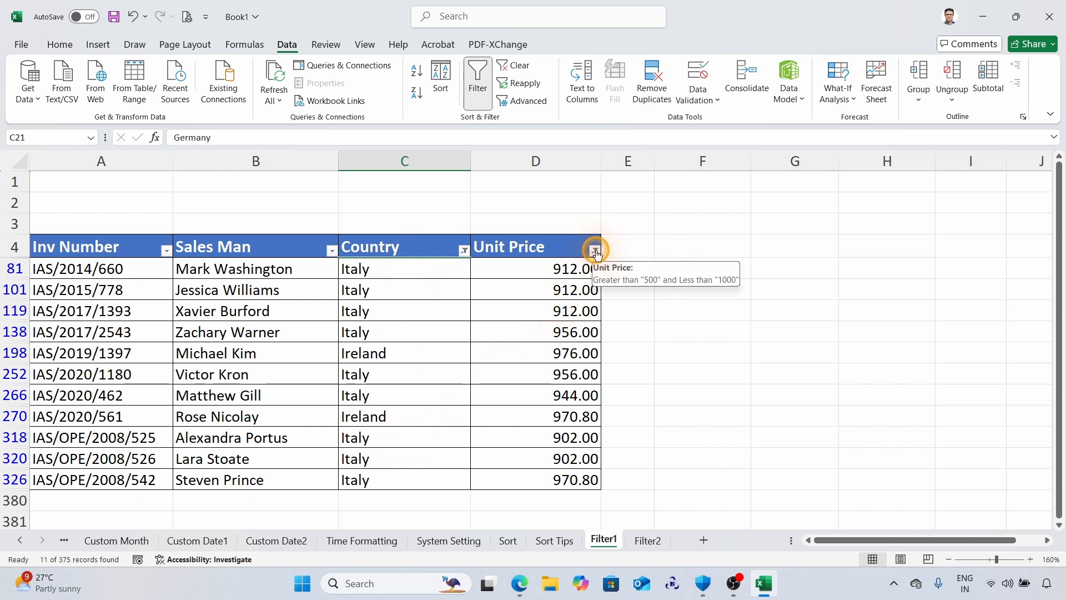
click(595, 251)
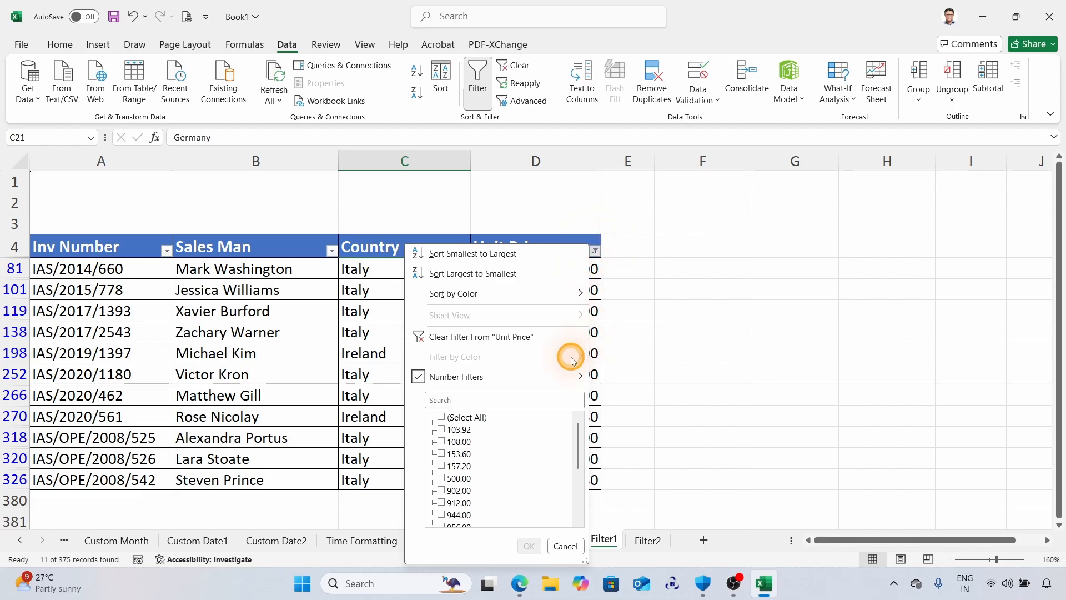
mouse_move(581, 376)
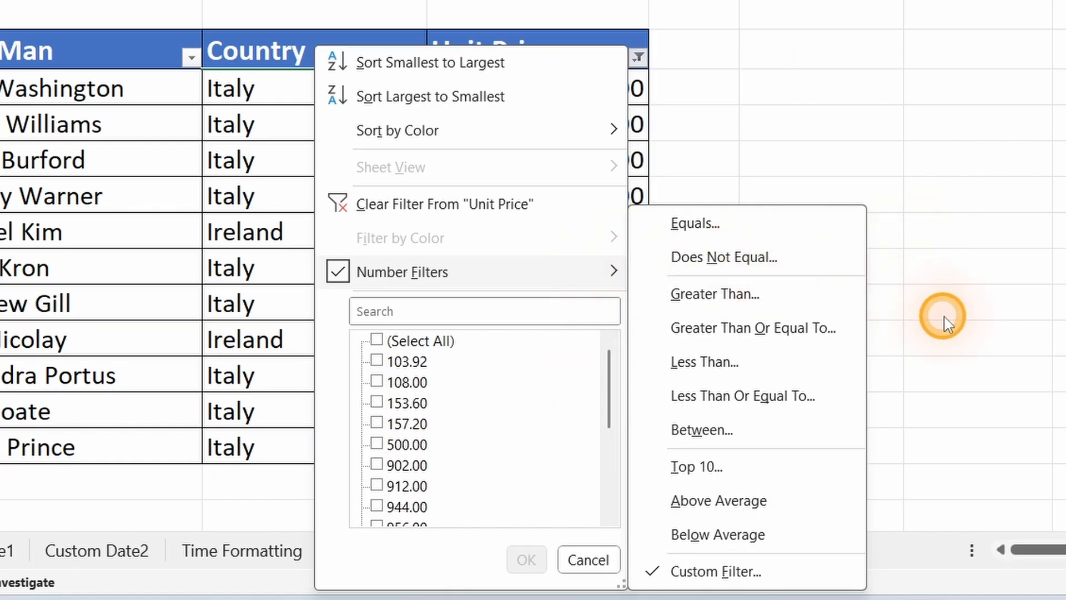
click(769, 333)
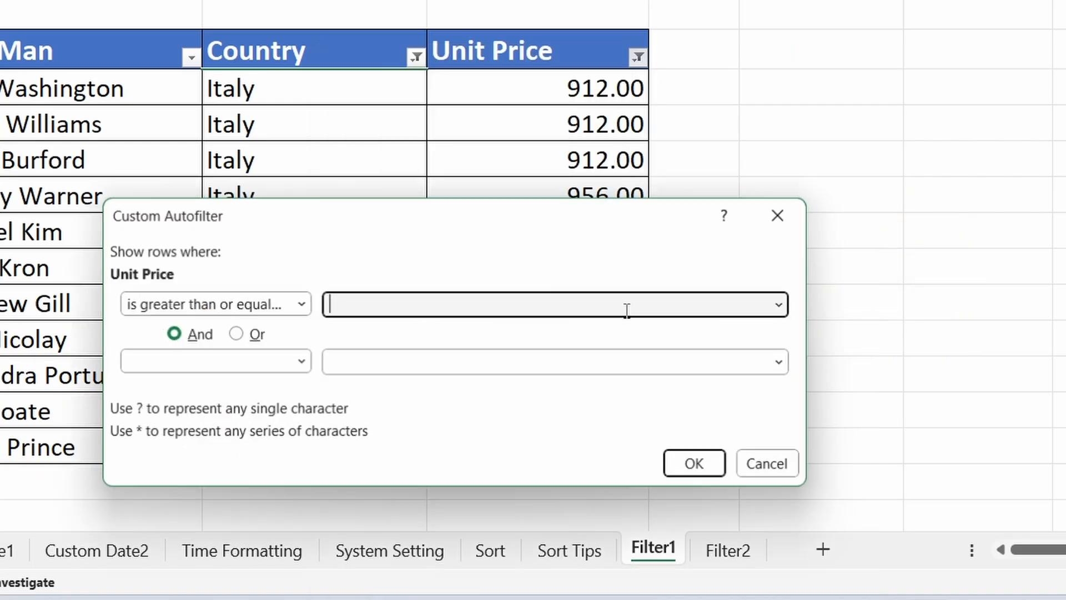
text(500)
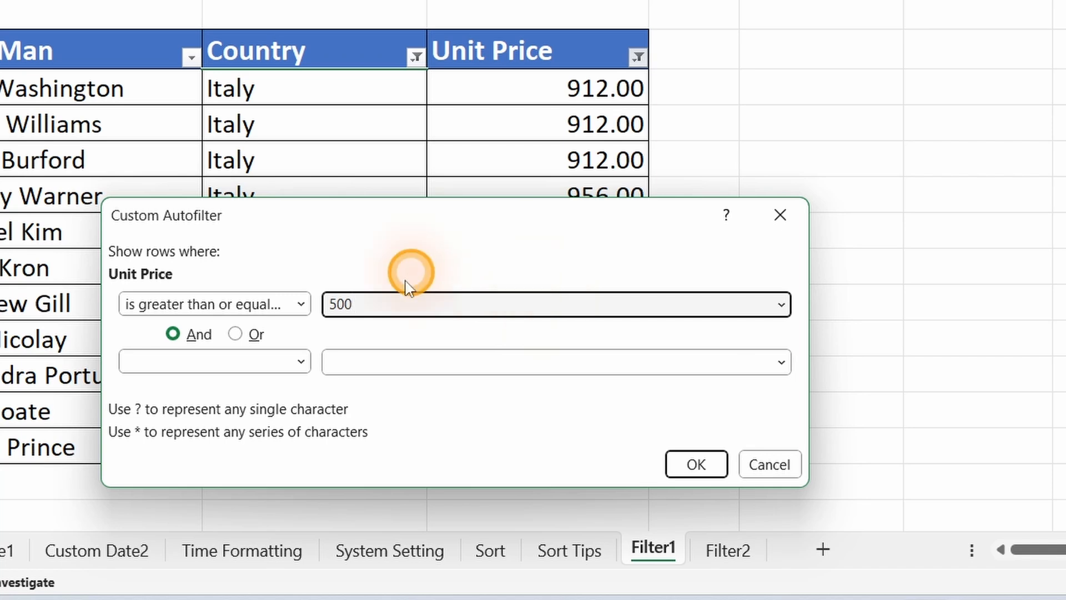
click(300, 361)
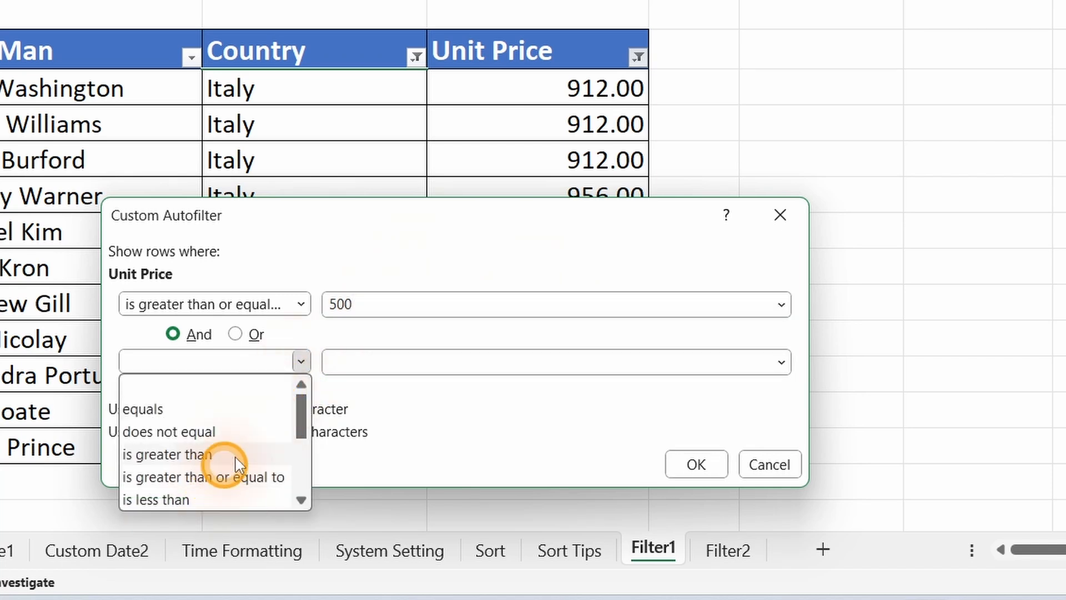
scroll(237, 444, down, 1)
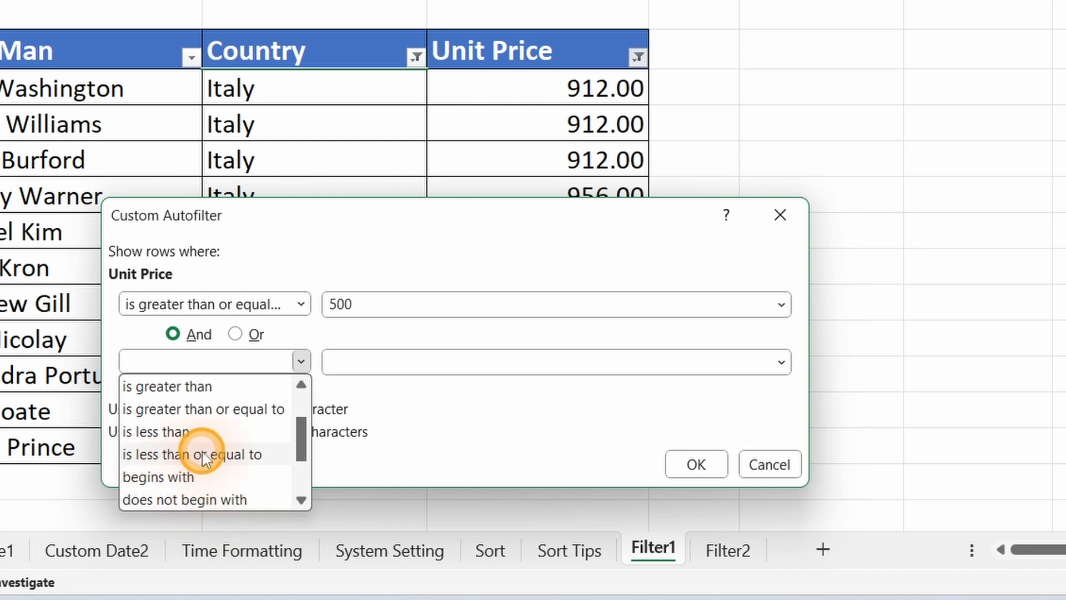
click(163, 454)
click(396, 362)
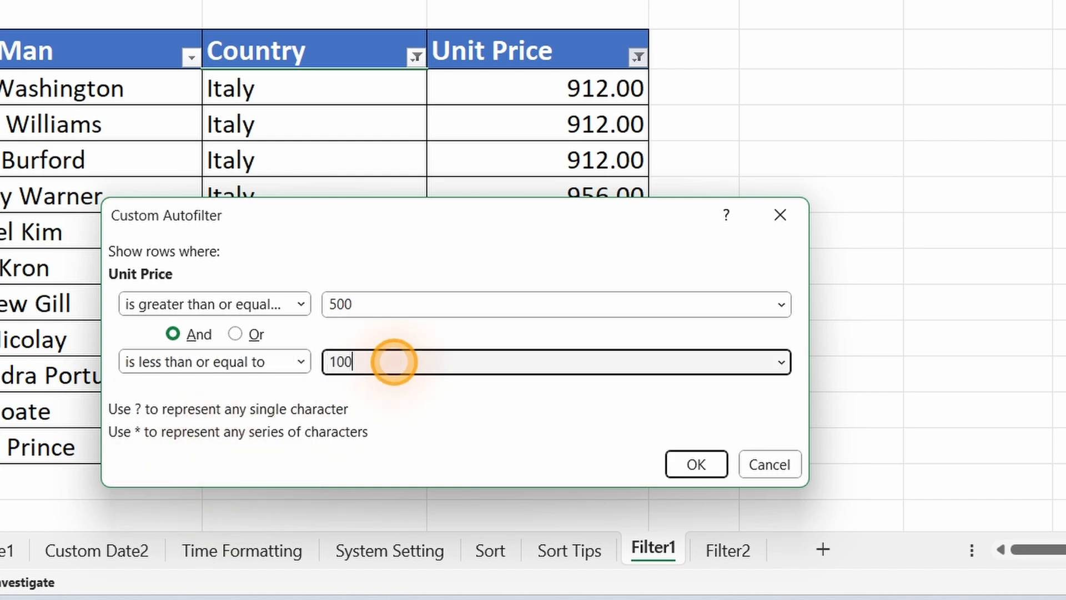
click(693, 464)
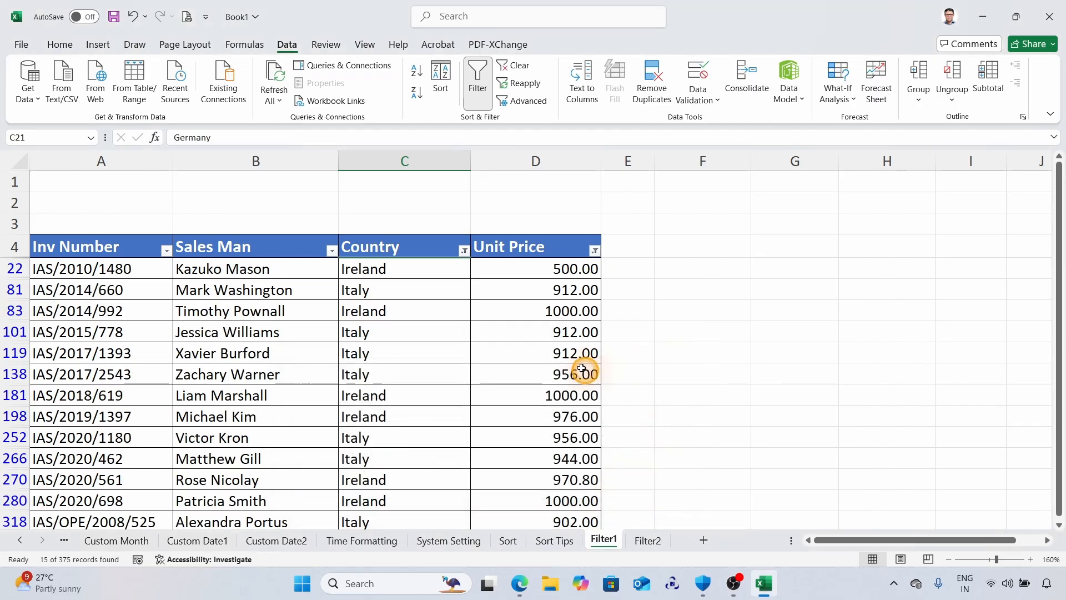
Remove the filters from the invoice table and select the Netherlands cell C8.
scroll(619, 266, down, 1)
scroll(559, 341, up, 2)
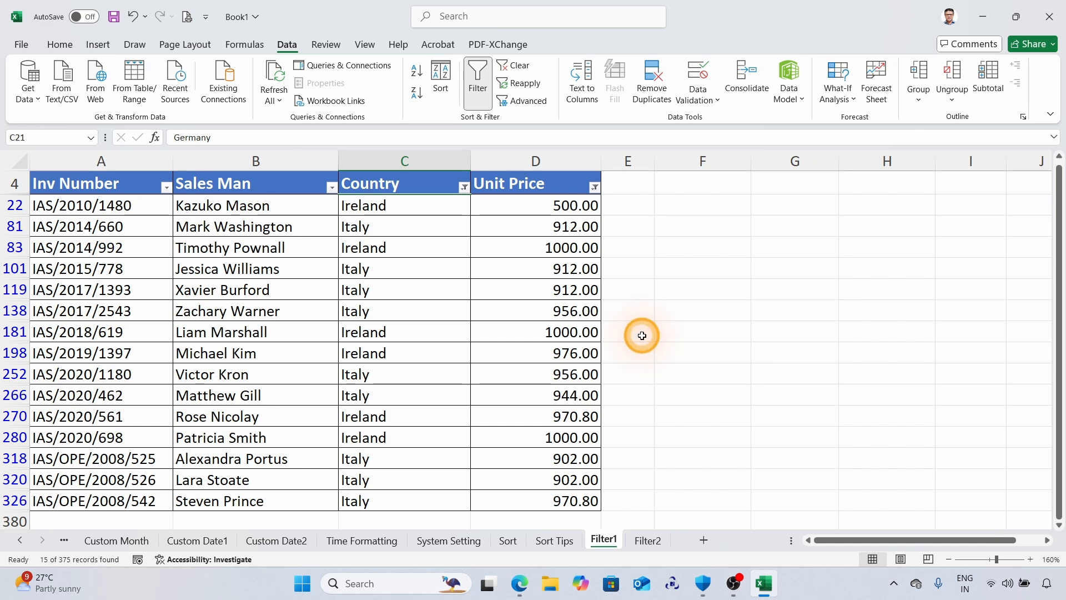
key(ctrl+shift+l)
click(389, 332)
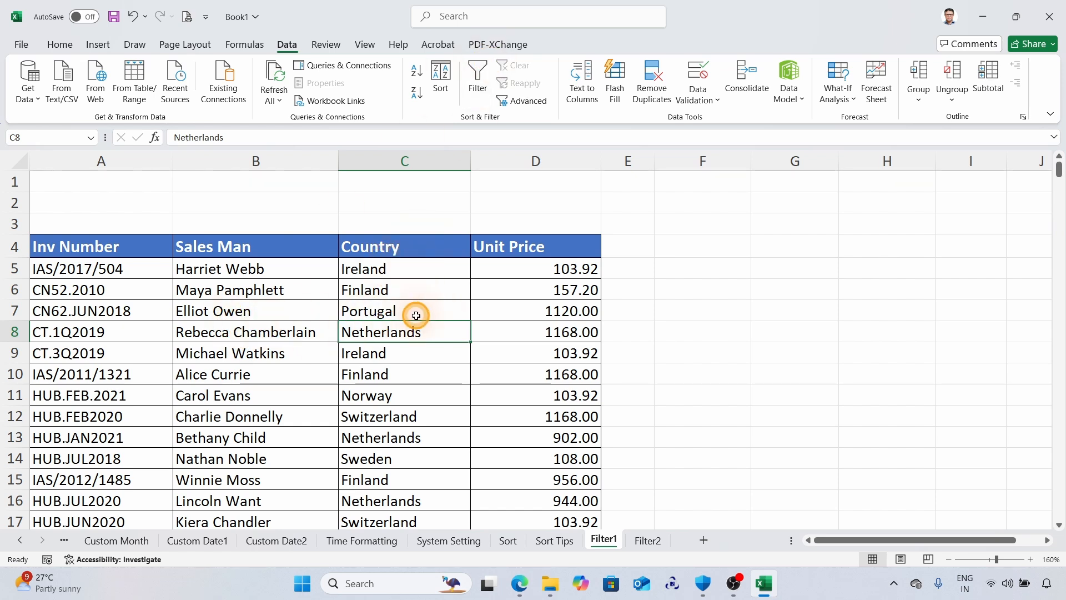
Copy the Country header from C4 to cell F1 as the heading of a criteria range.
click(409, 249)
key(ctrl+c)
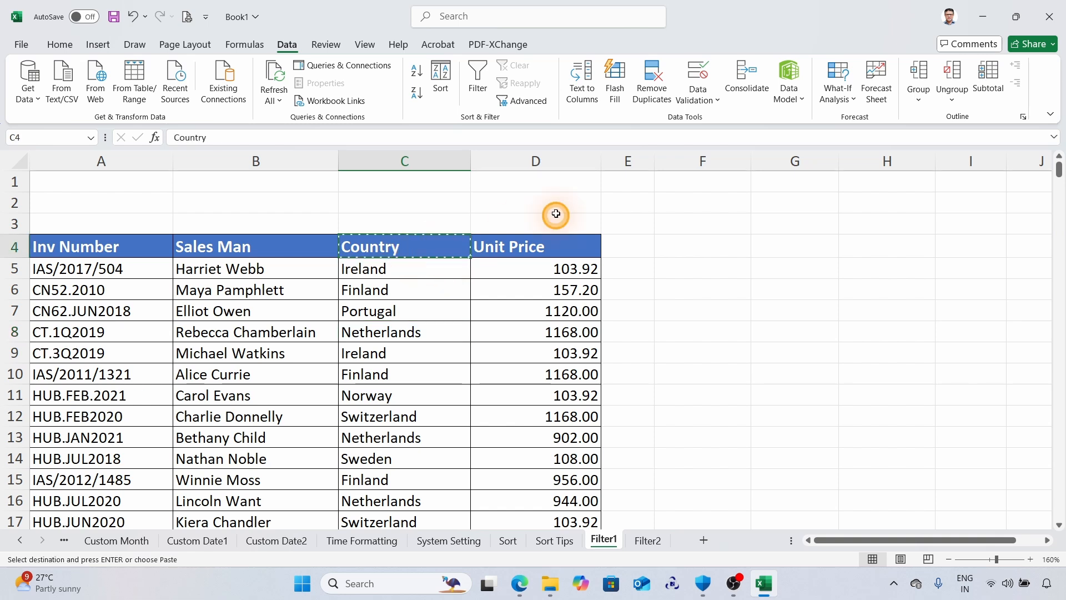
click(702, 181)
key(Return)
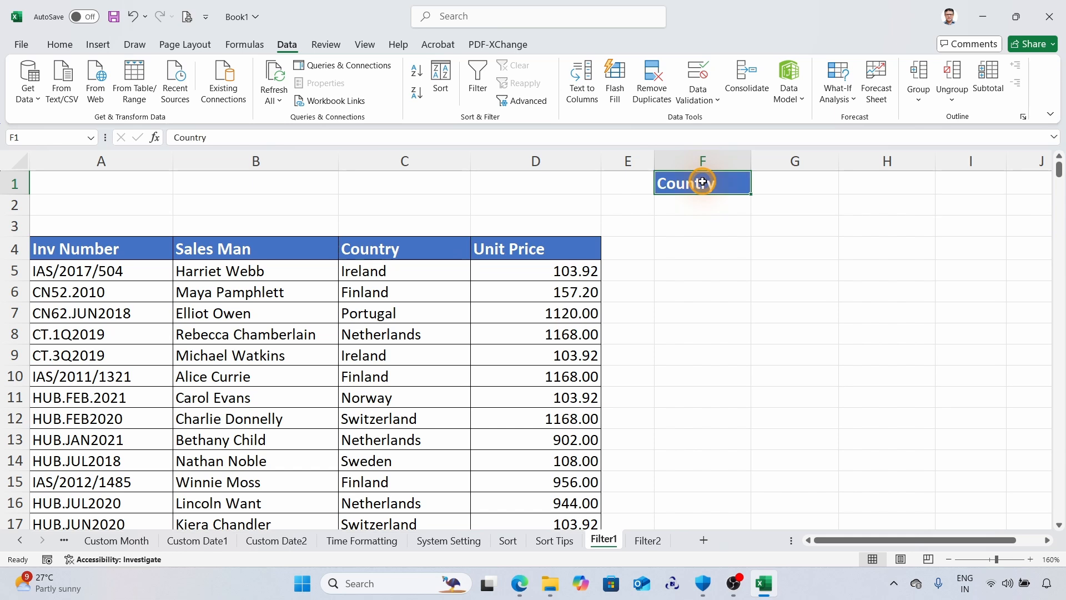
Copy Netherlands from C8 into F2 and Finland from C10 into F3 beneath the Country criteria heading.
key(ctrl+c)
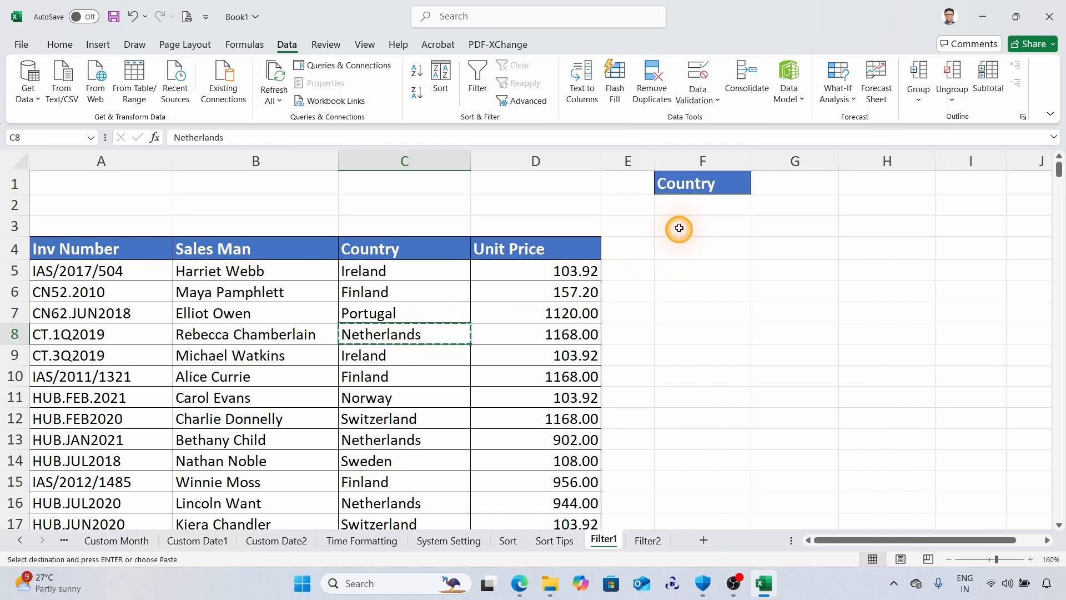
click(690, 205)
key(Return)
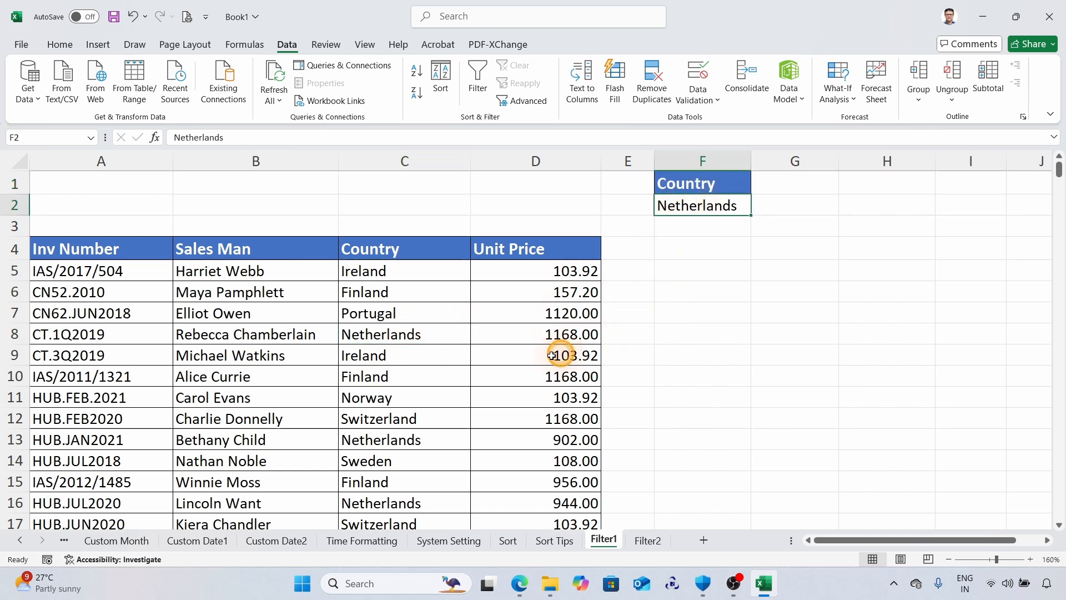
click(389, 380)
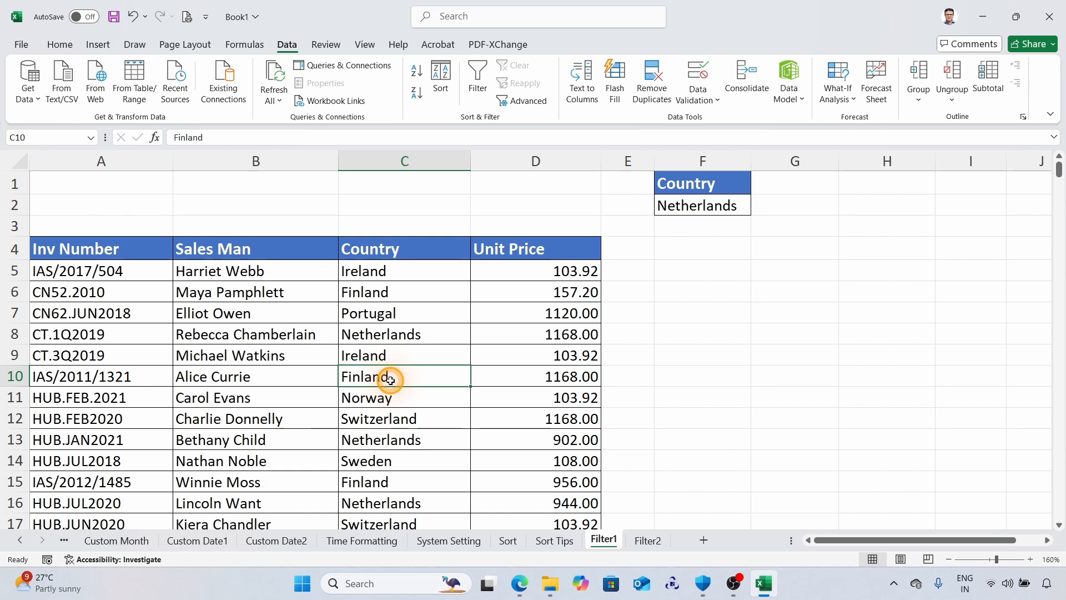
key(ctrl+c)
click(702, 227)
key(Return)
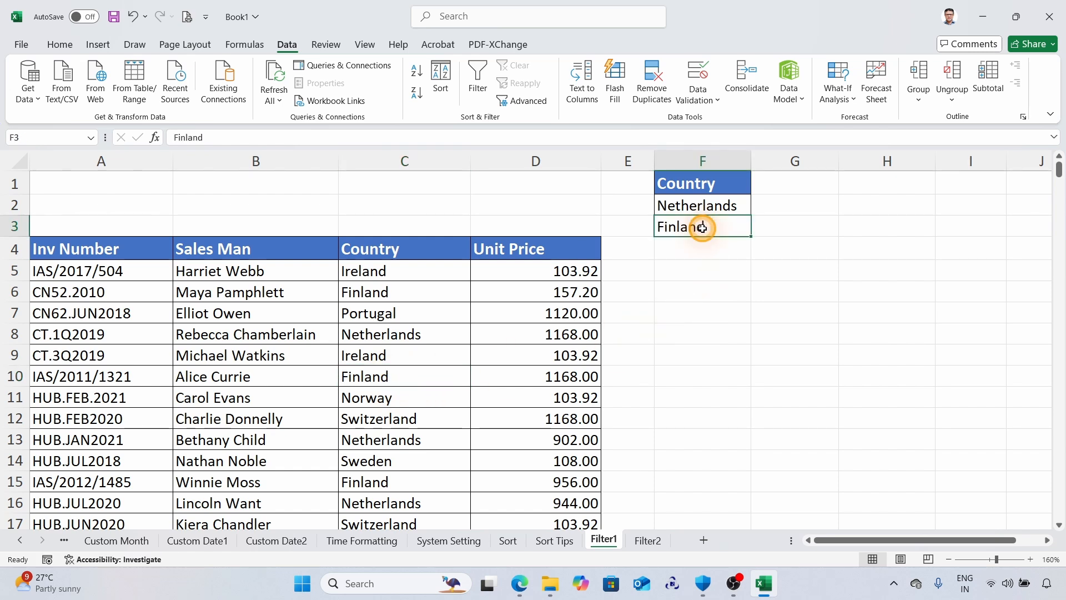
Apply an in-place Advanced Filter to the list range A4:D379 with F1:F3 on Filter1 as the criteria range.
click(274, 313)
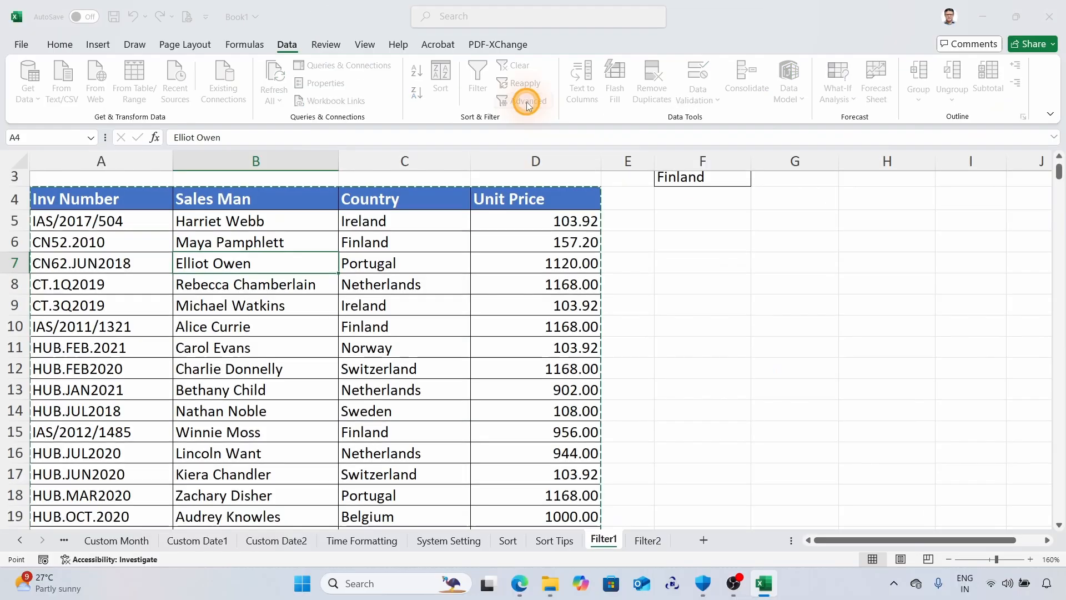
click(521, 182)
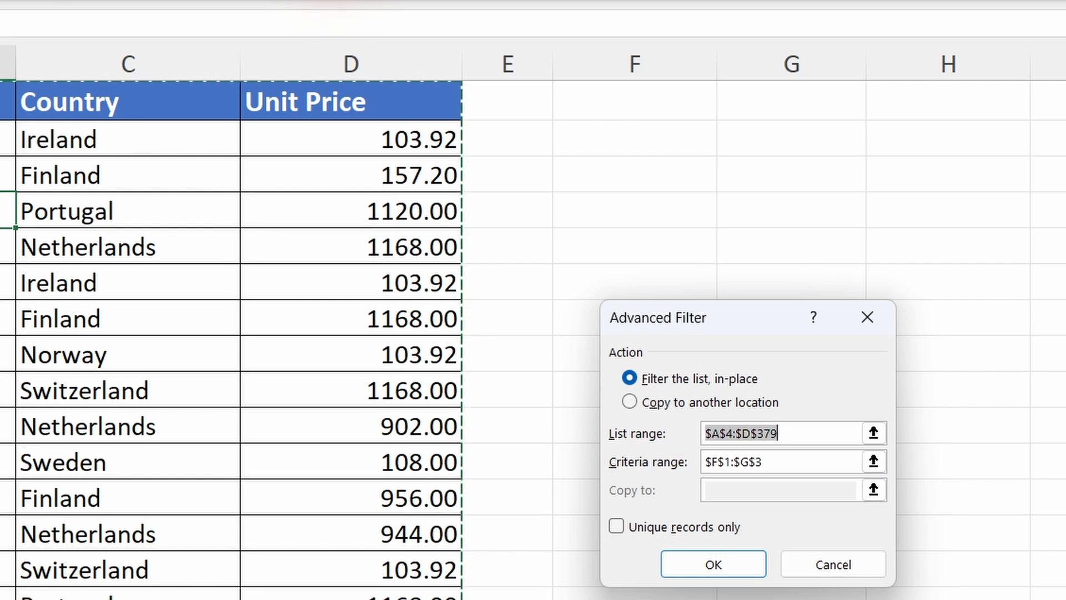
drag(742, 317, 774, 207)
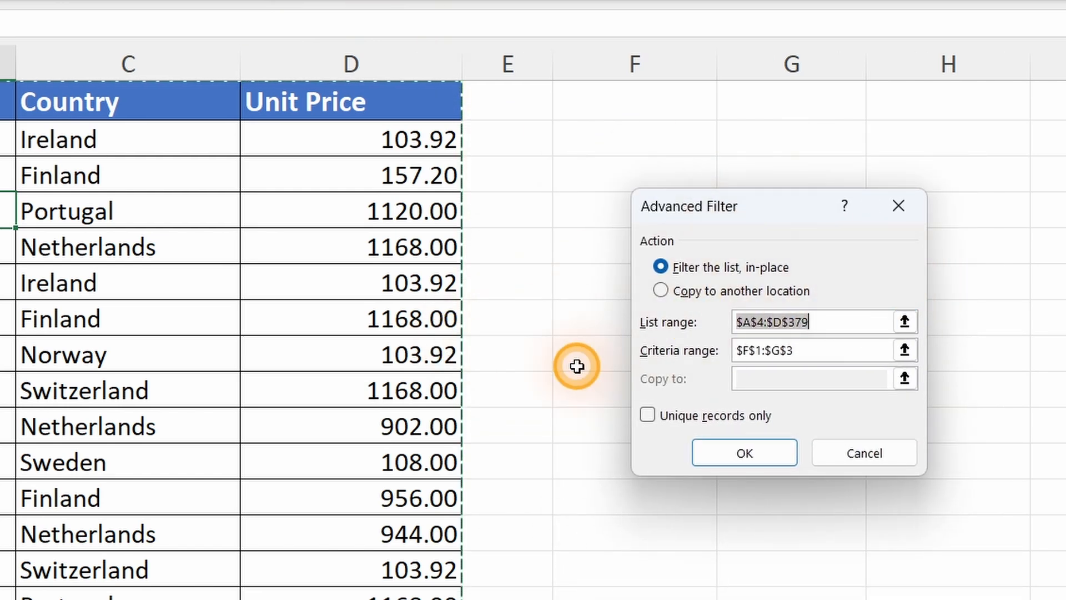
scroll(274, 342, down, 10)
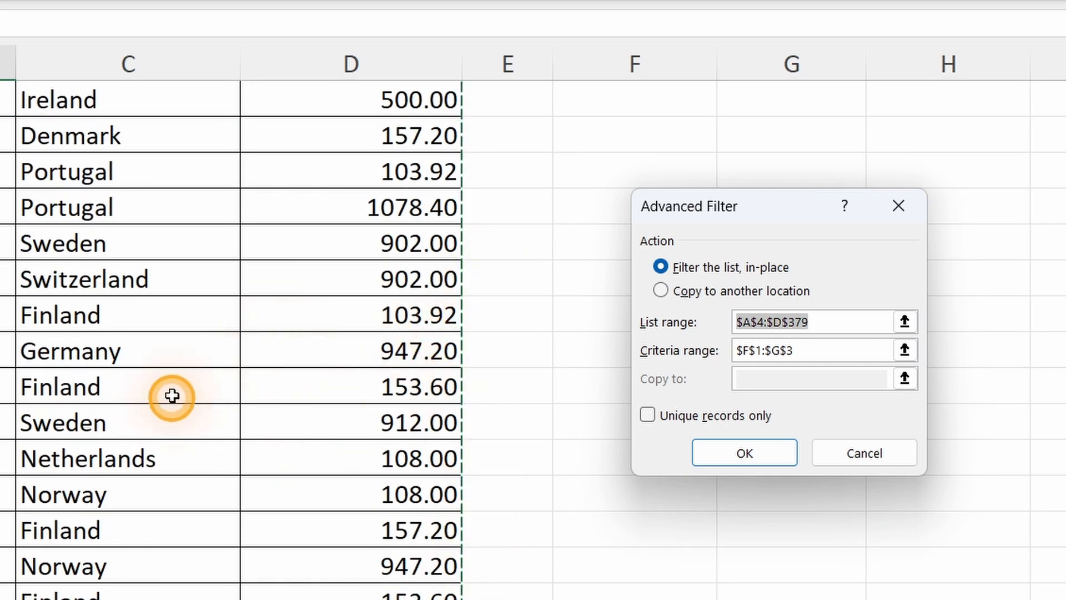
scroll(167, 389, up, 10)
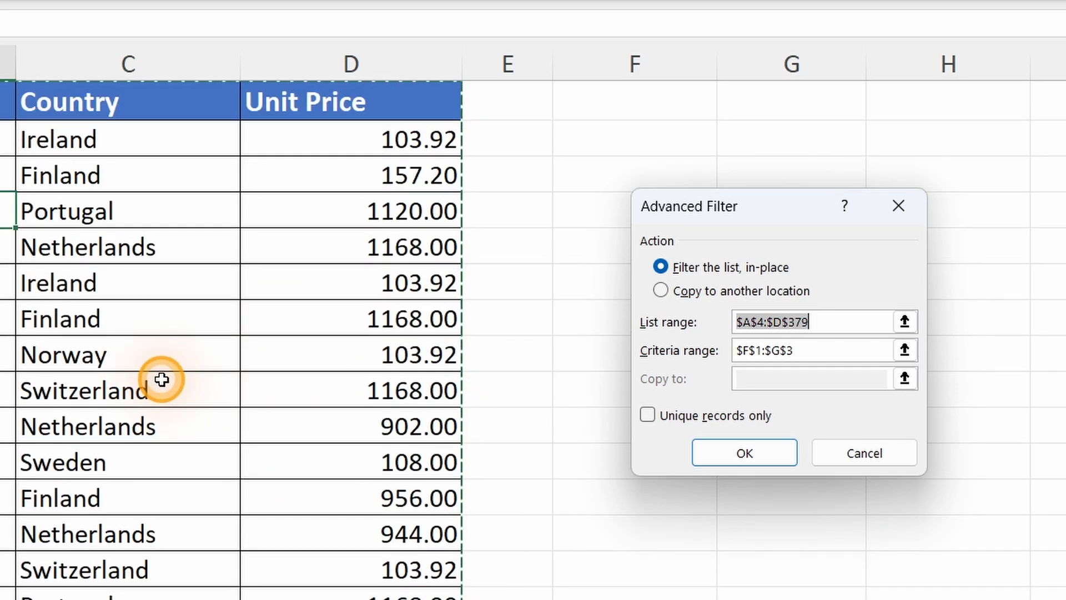
click(905, 350)
scroll(555, 324, up, 1)
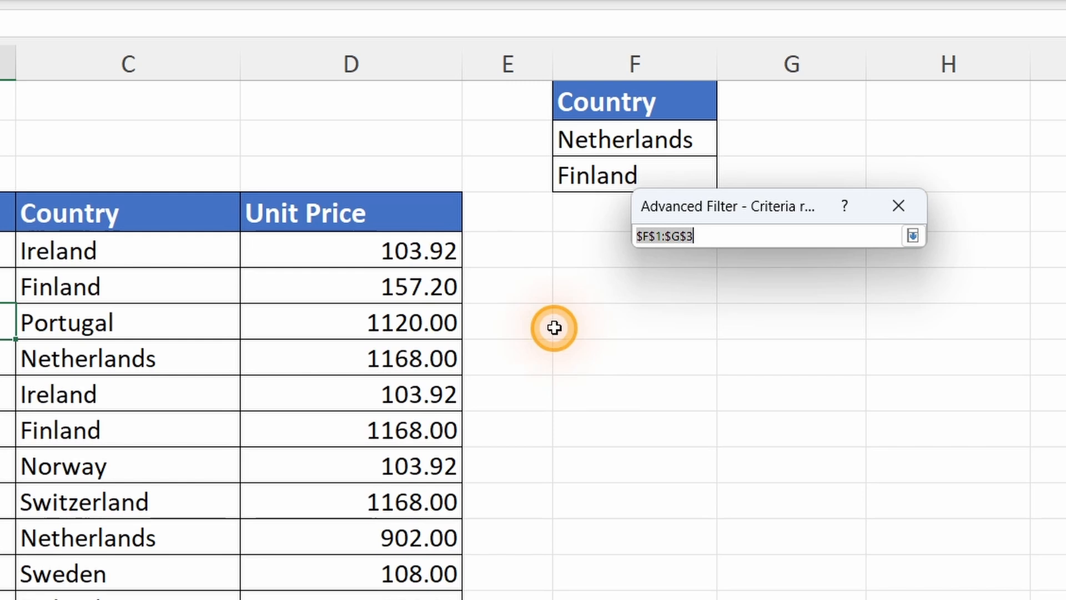
click(599, 105)
drag(599, 106, 603, 173)
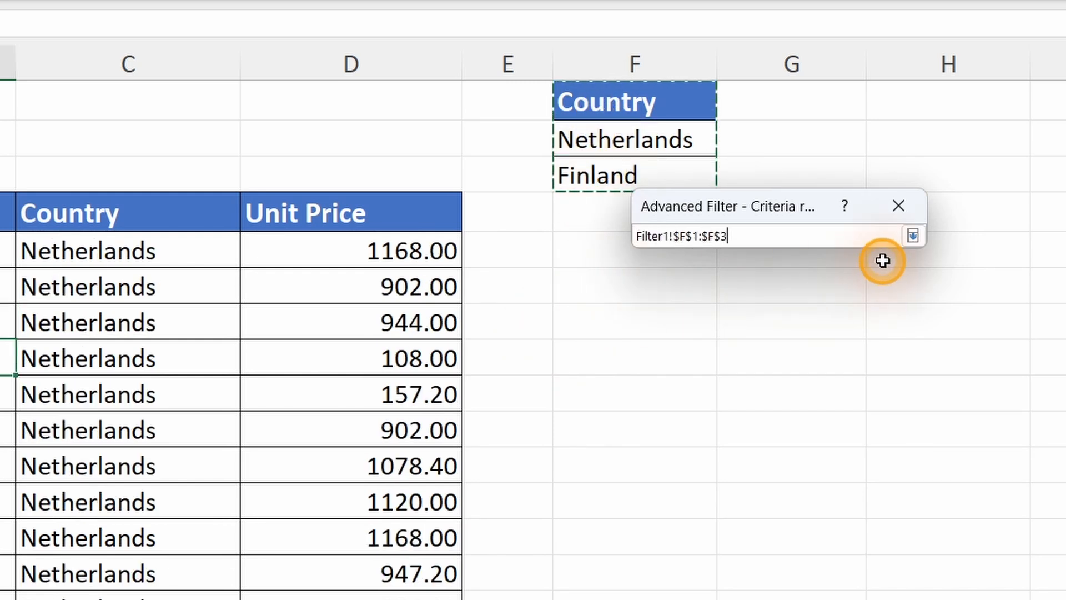
click(912, 234)
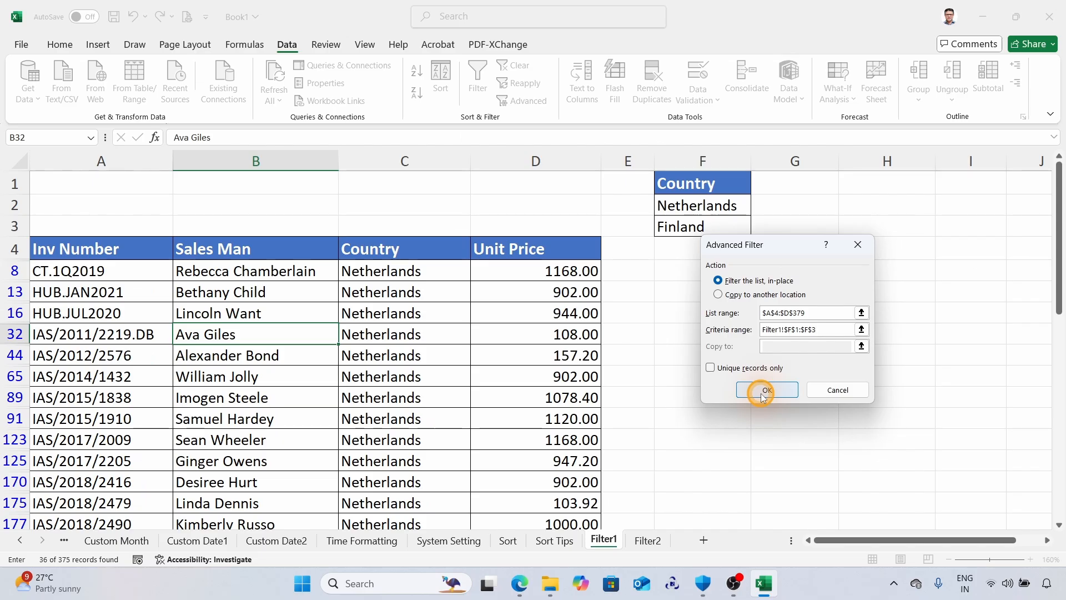
click(735, 457)
scroll(462, 359, down, 8)
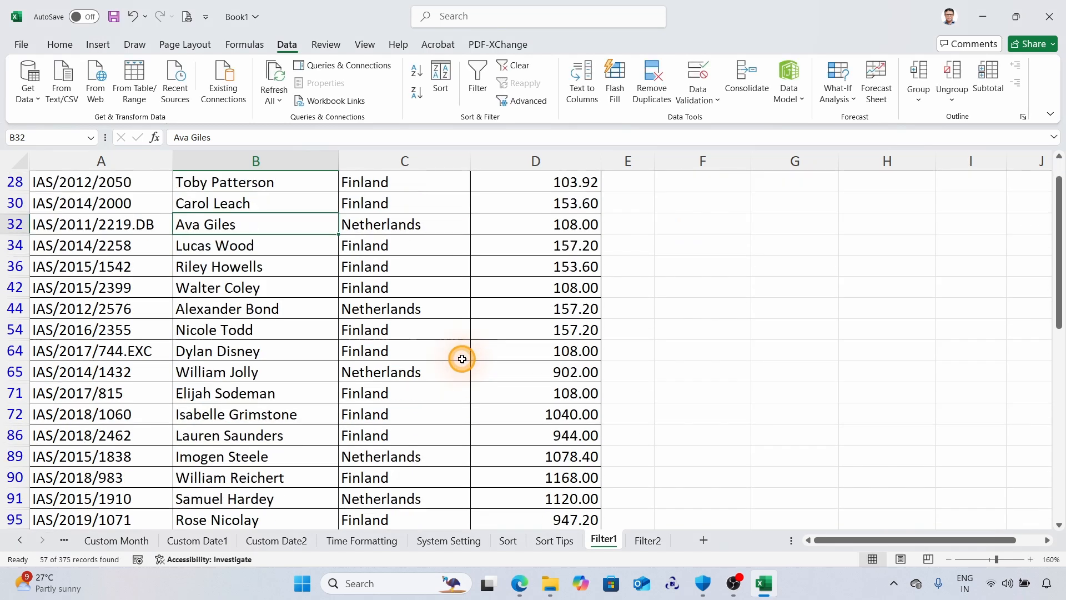
Copy the Unit Price header from D4 to G1 beside the Country criteria heading.
scroll(461, 359, up, 8)
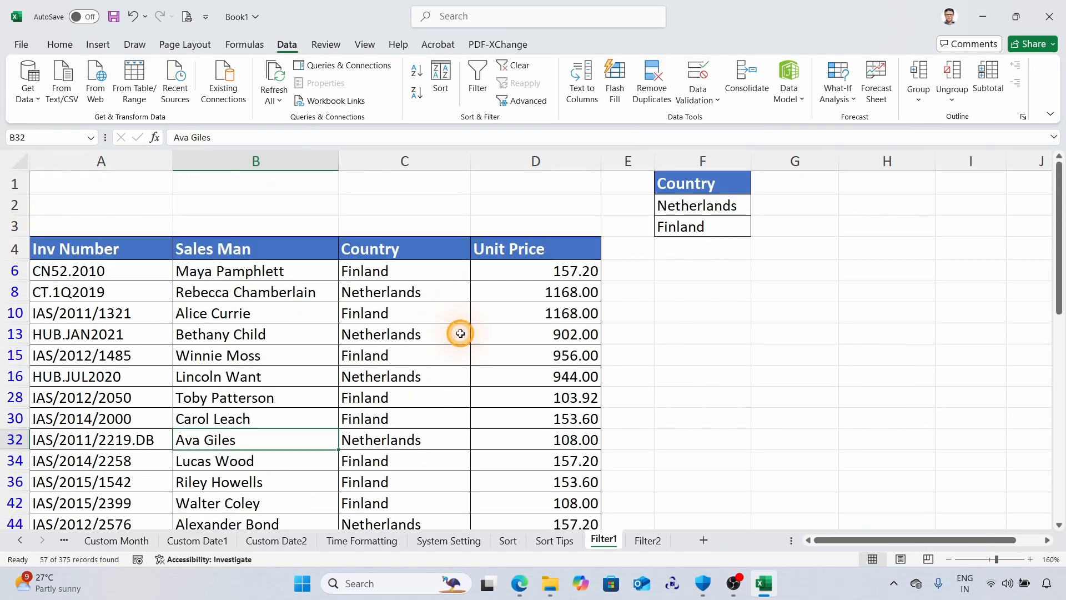
click(541, 248)
key(ctrl+c)
click(795, 182)
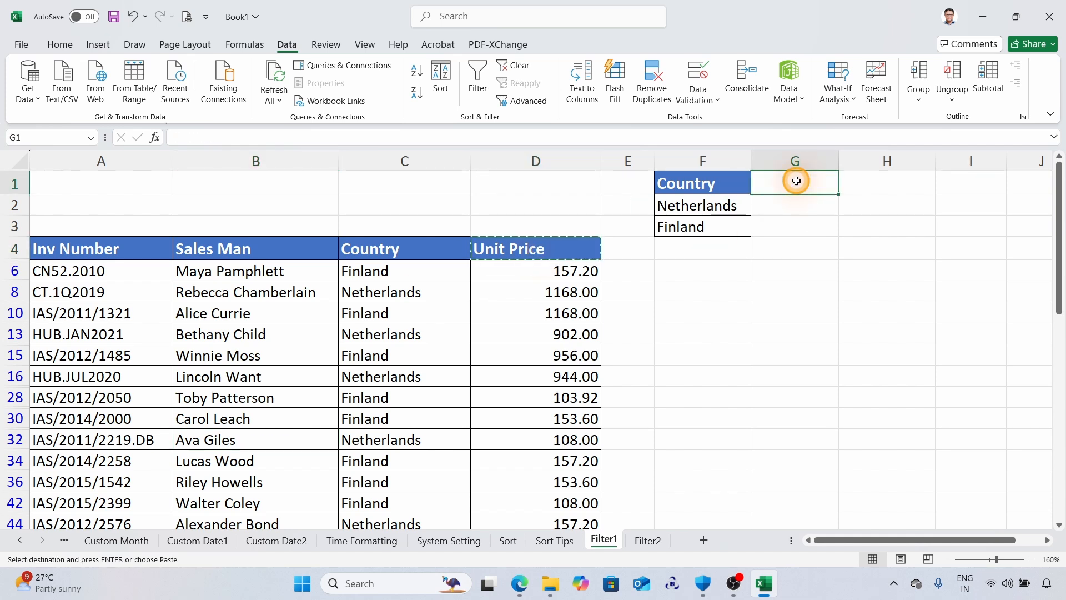
key(Return)
Enter the unit price criteria >500 for Netherlands in G2 and >1000 for Finland in G3.
click(775, 207)
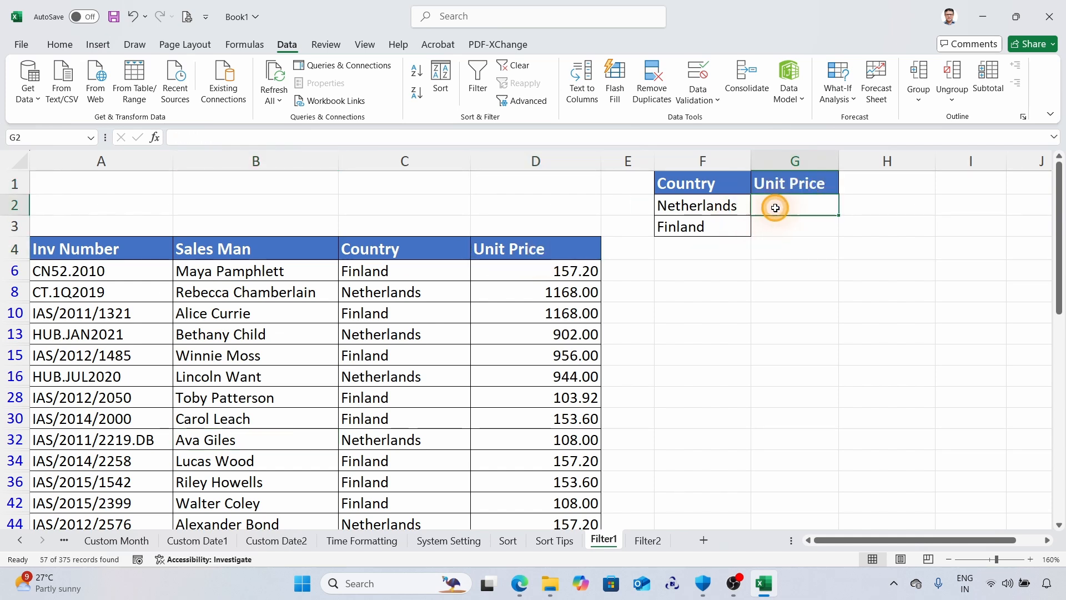
text(>500)
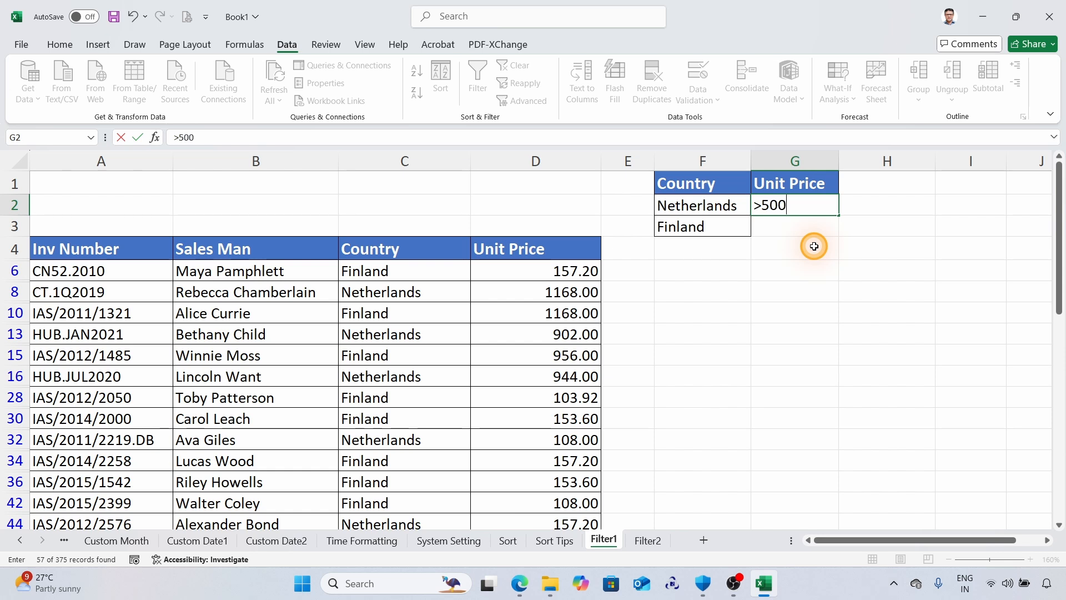
click(778, 231)
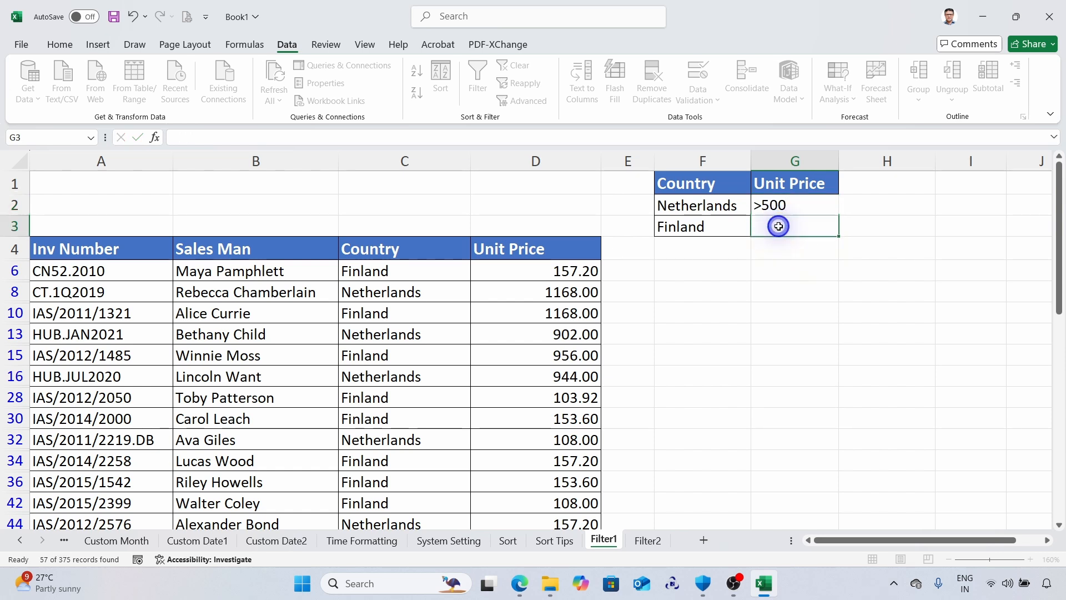
text(>)
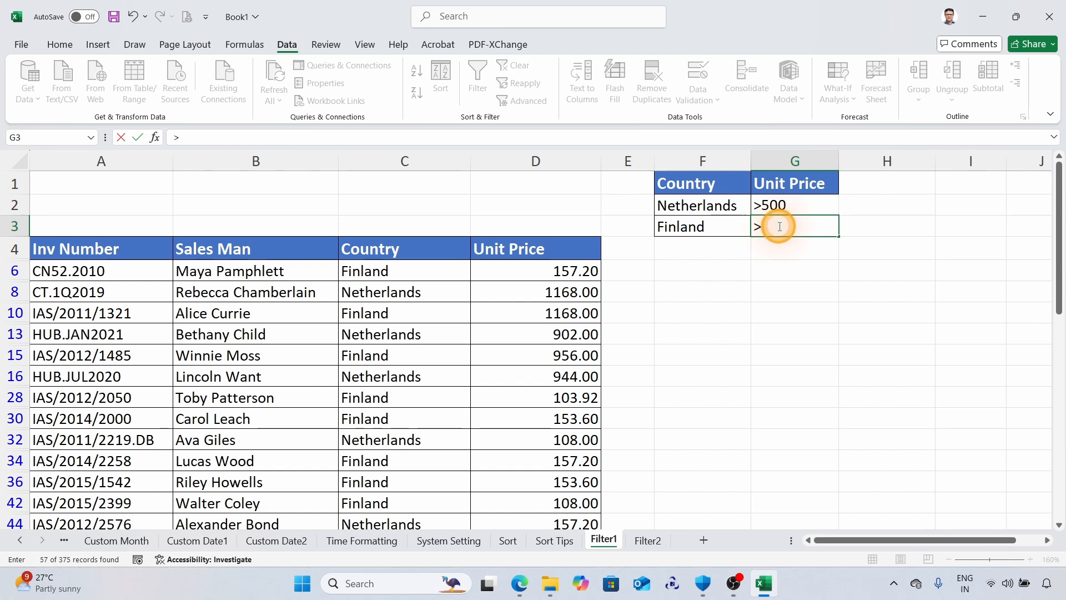
text(1000)
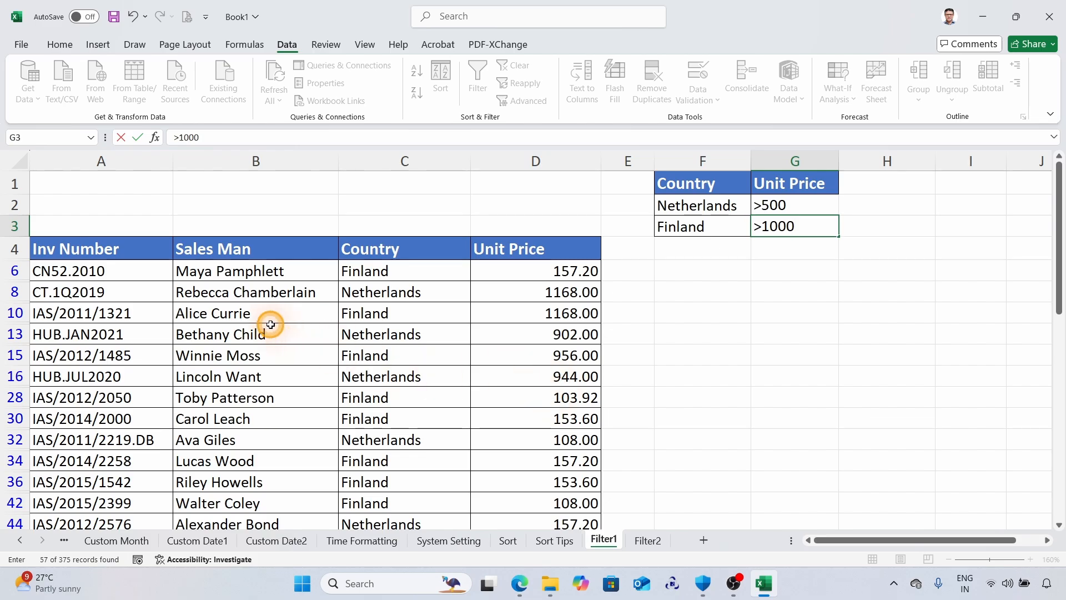
Apply an in-place Advanced Filter to the list range A4:D379 with F1:G3 on Filter1 as the criteria range.
click(256, 314)
click(533, 102)
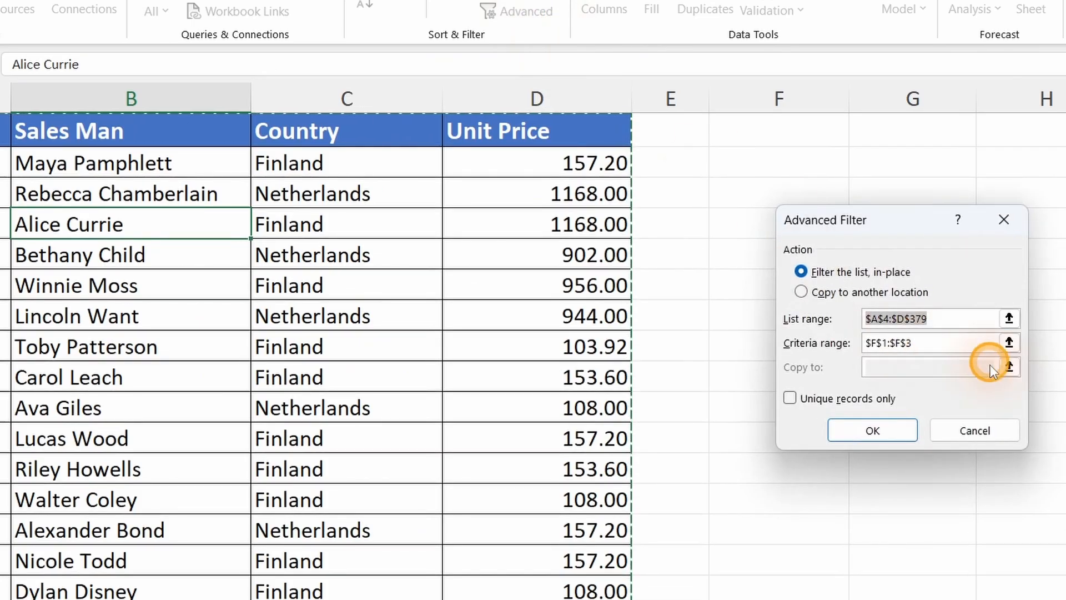
click(861, 342)
scroll(850, 325, up, 1)
drag(783, 132, 954, 172)
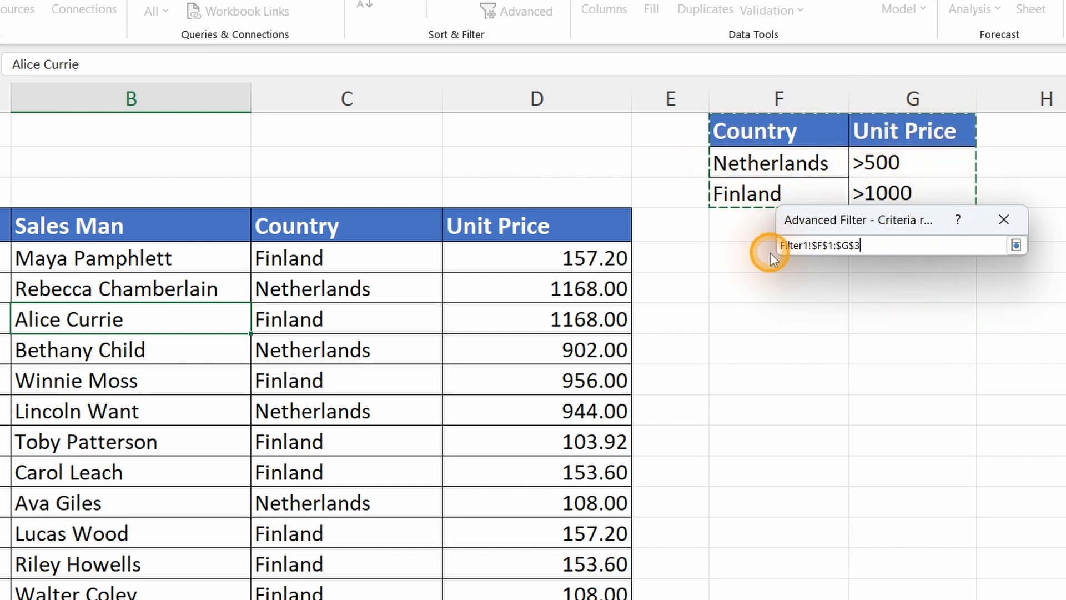
click(1015, 244)
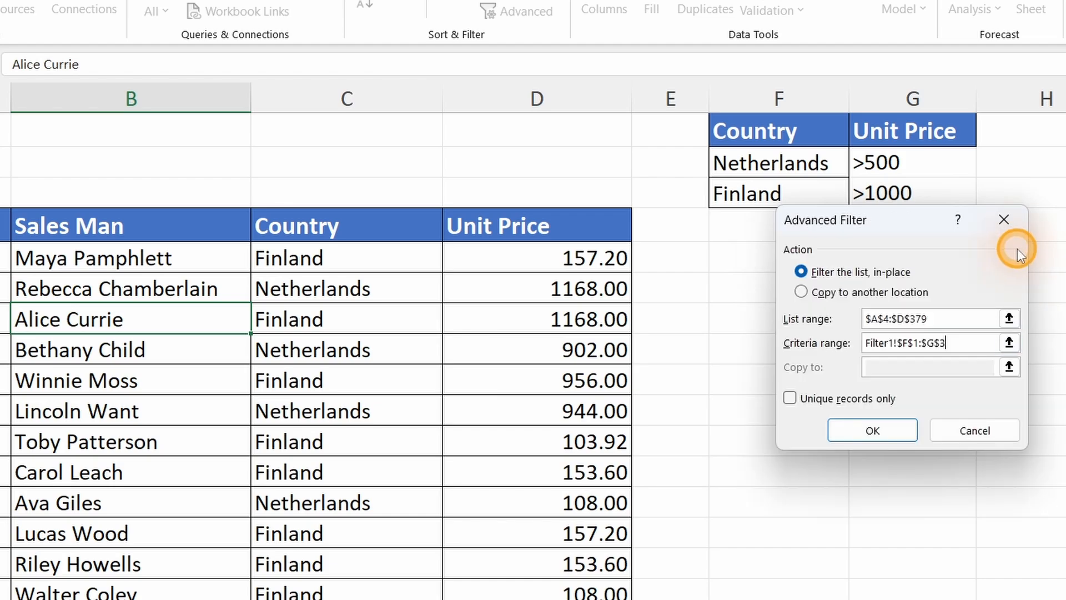
click(891, 428)
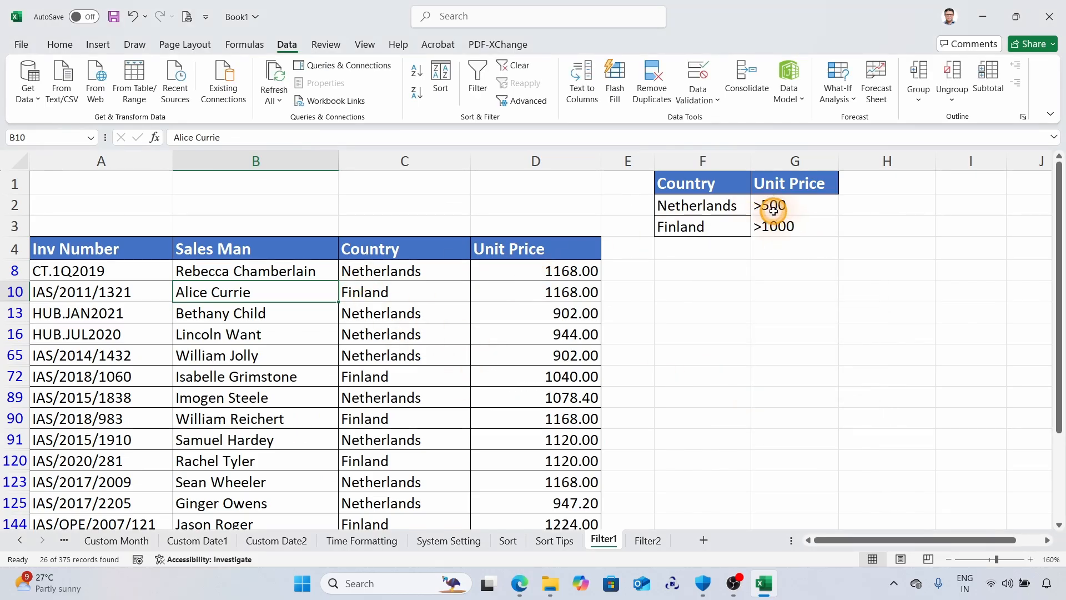
Copy the Unit Price criteria heading from G1 to H1 to add a second price condition column.
scroll(577, 282, down, 2)
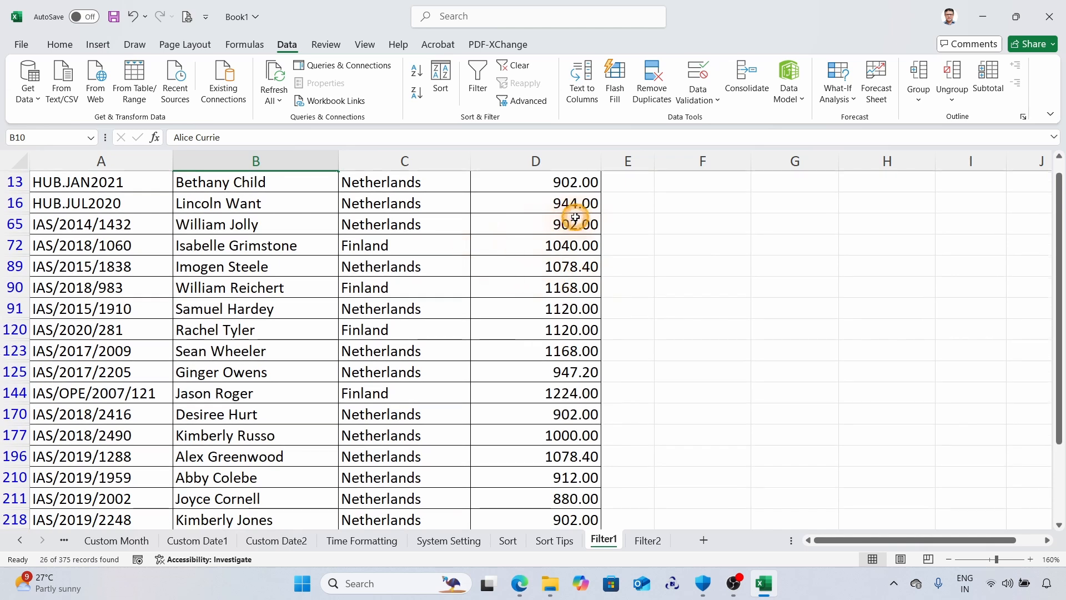
scroll(578, 214, up, 1)
scroll(579, 218, up, 3)
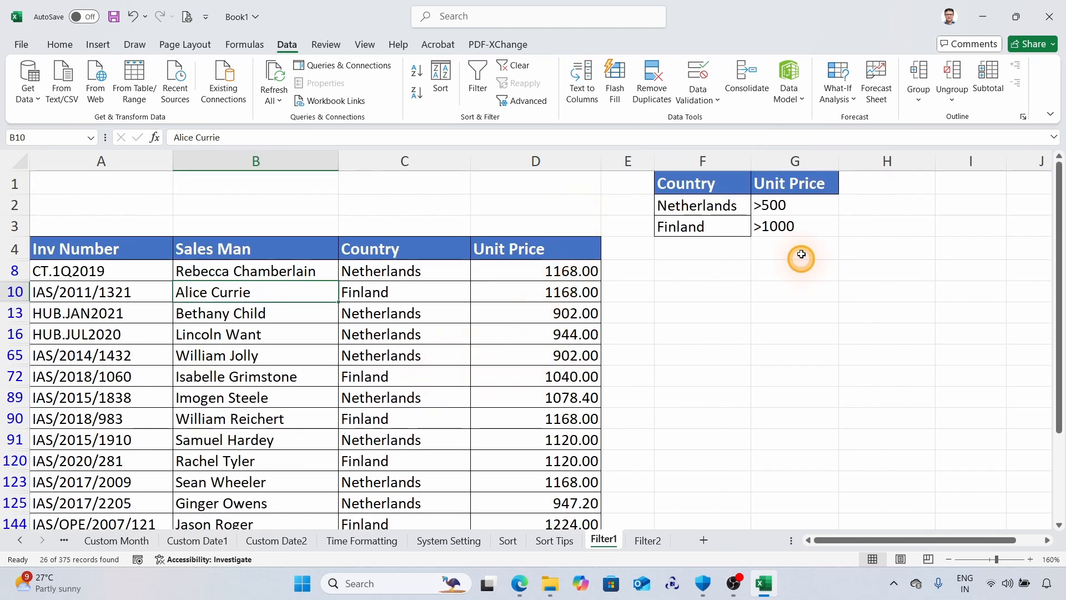
scroll(476, 380, down, 3)
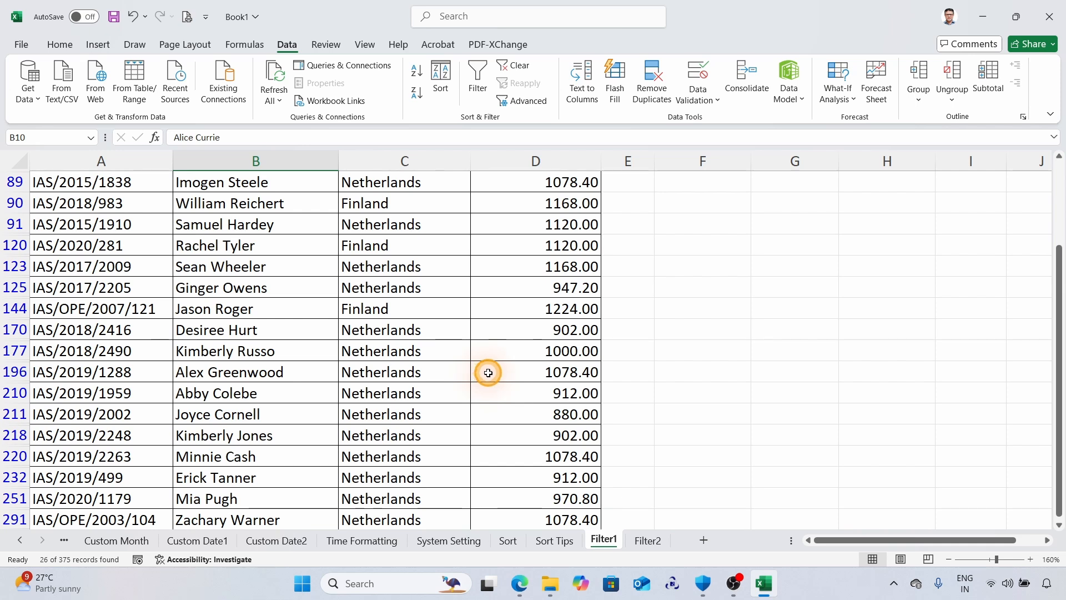
scroll(486, 373, up, 3)
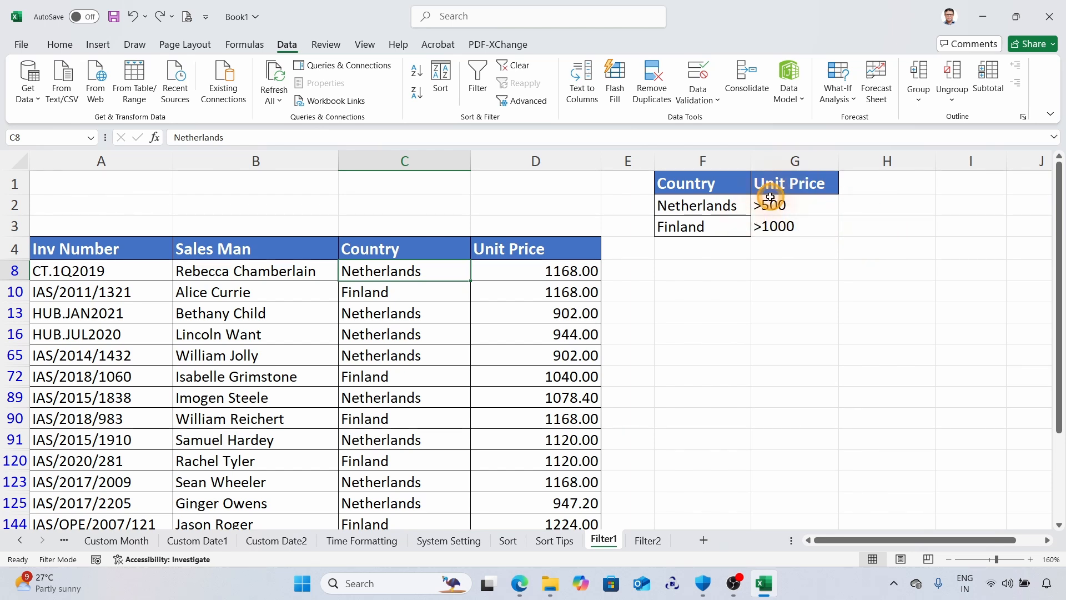
click(802, 186)
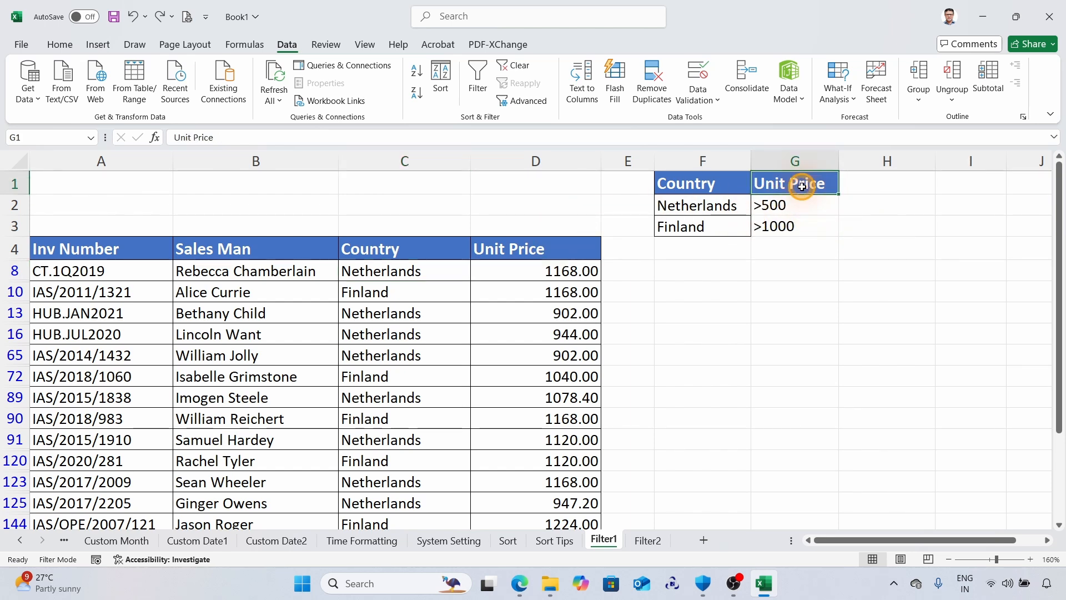
key(ctrl+c)
click(883, 182)
key(Return)
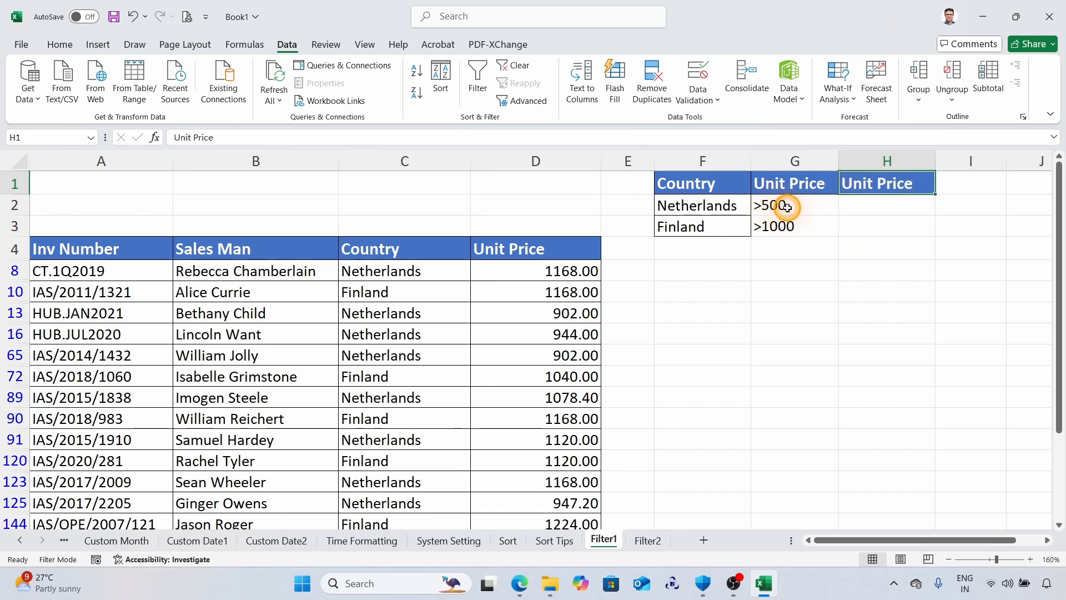
Set the Netherlands price criteria to >=500 in G2 and <=1000 in H2.
click(763, 206)
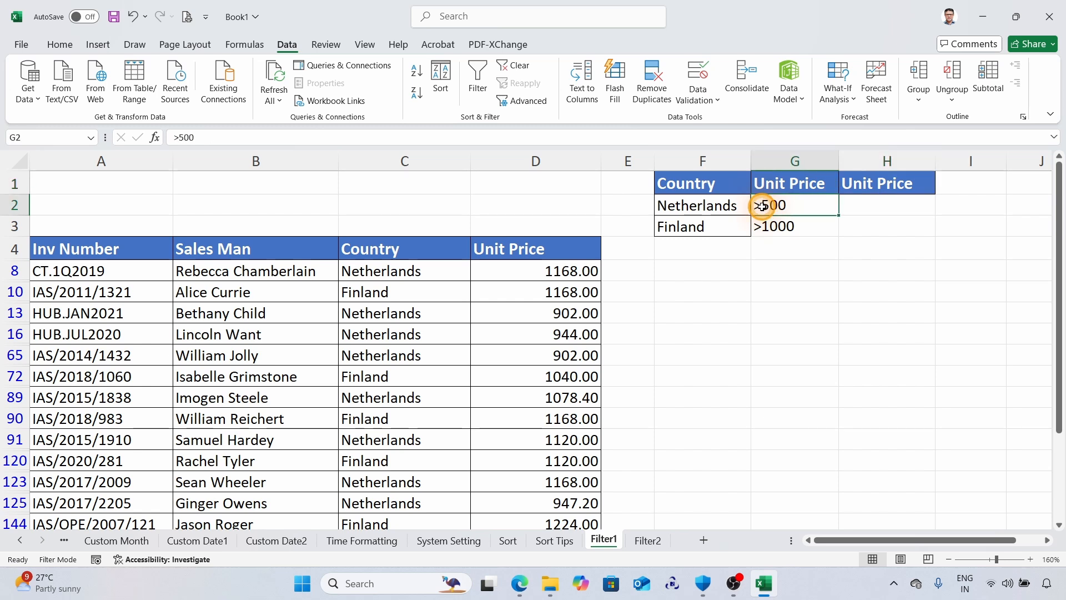
double_click(764, 206)
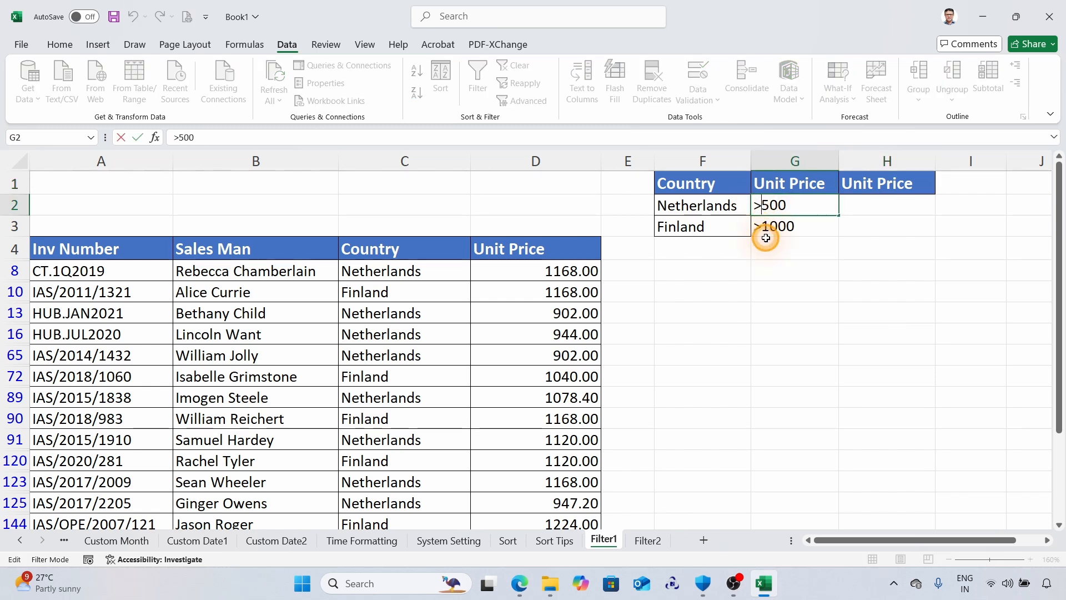
text(=)
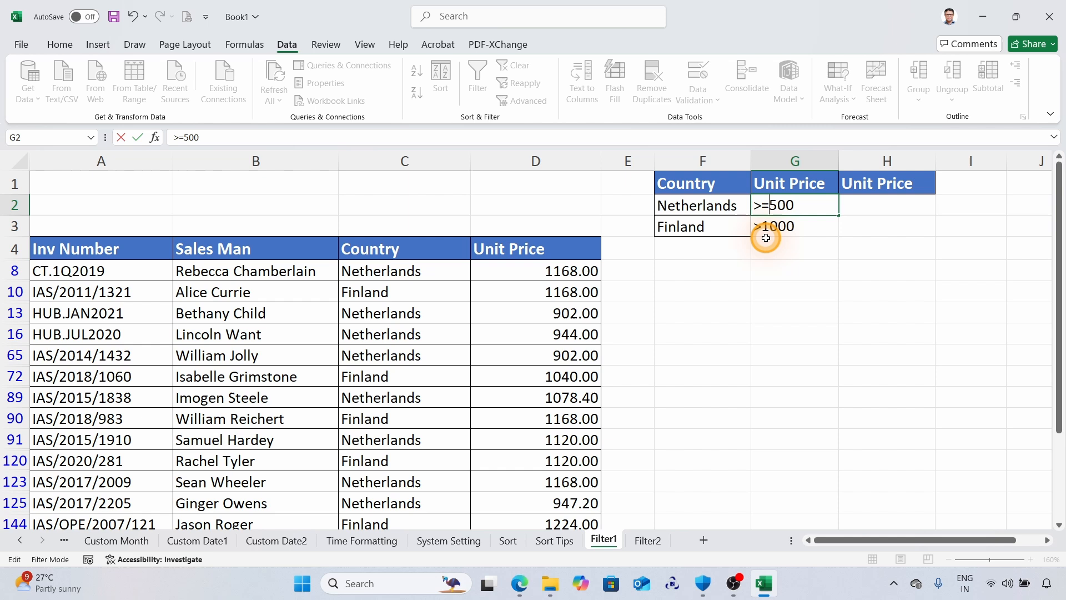
click(872, 203)
text(<=1000)
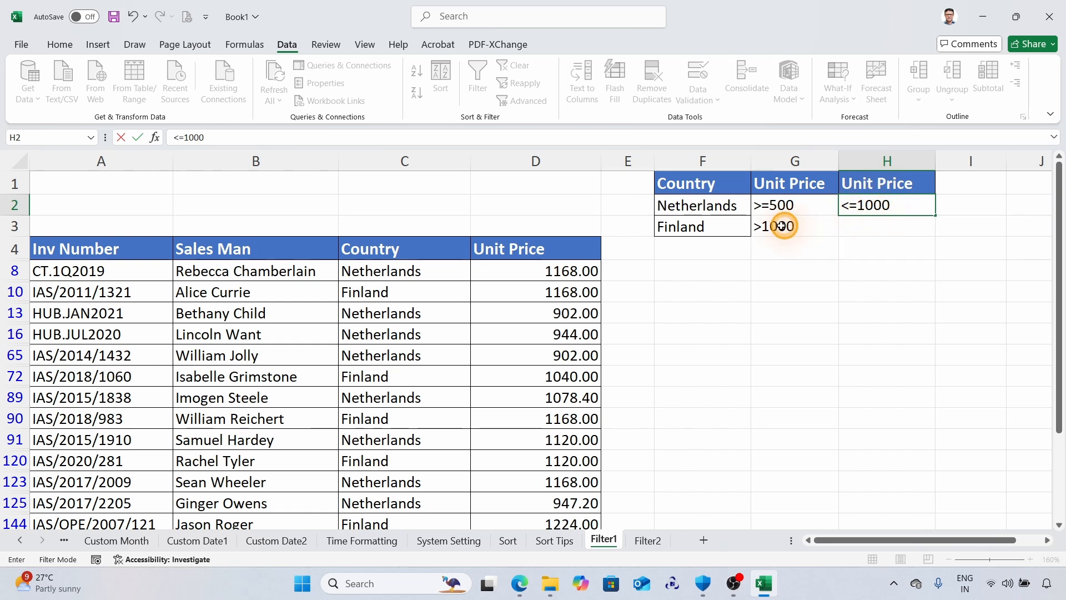
Set the Finland price criteria to >=1000 in G3 and <=1100 in H3.
double_click(761, 226)
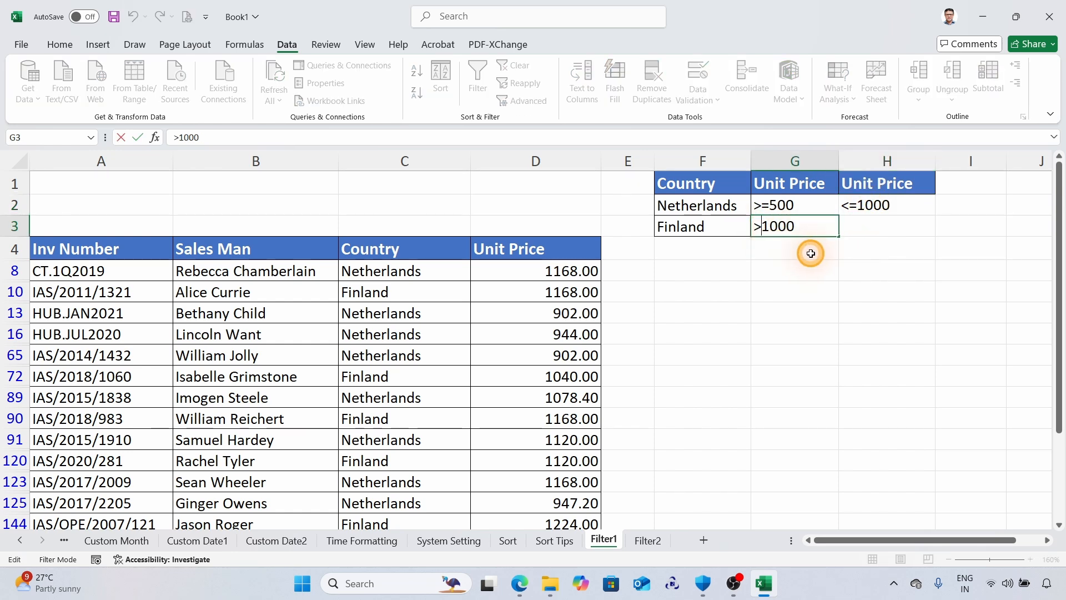
text(=)
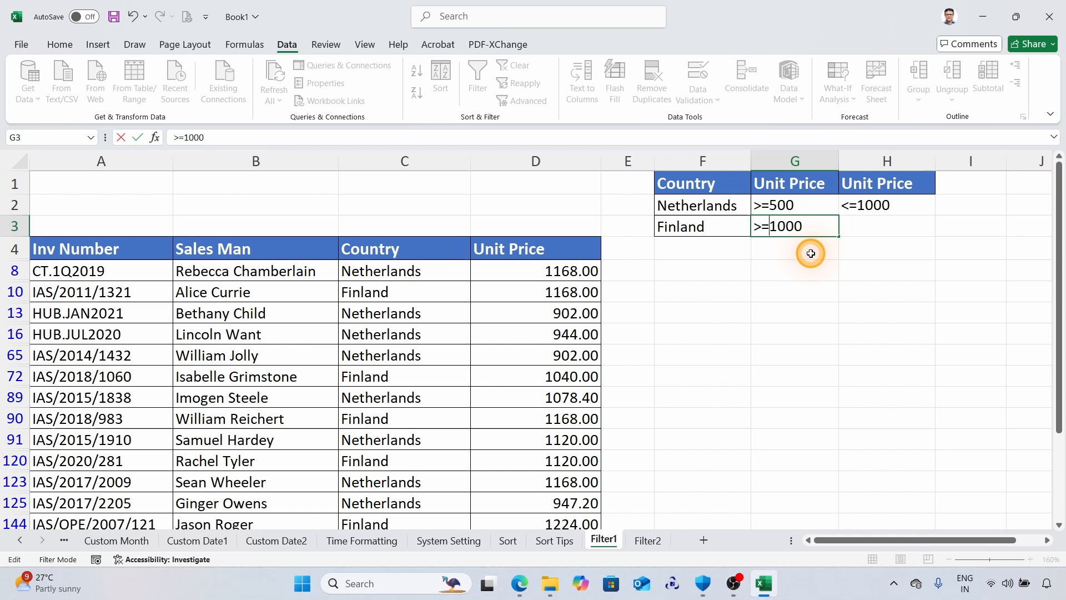
click(874, 228)
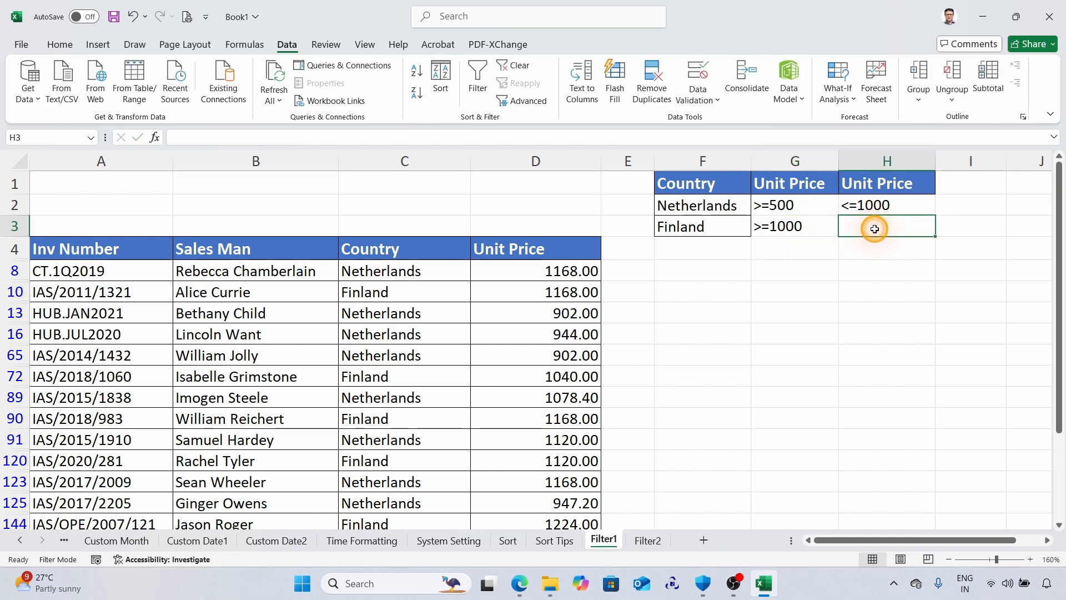
text(<=1100)
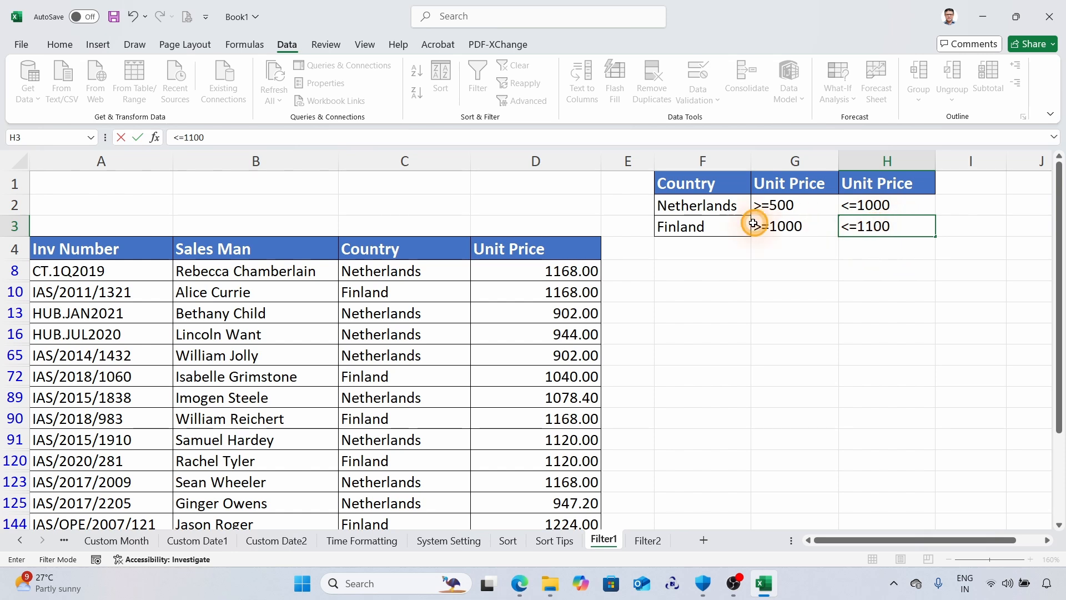
Add a Denmark criteria row in F4:H4 with the unit price conditions >100 and <400.
click(704, 250)
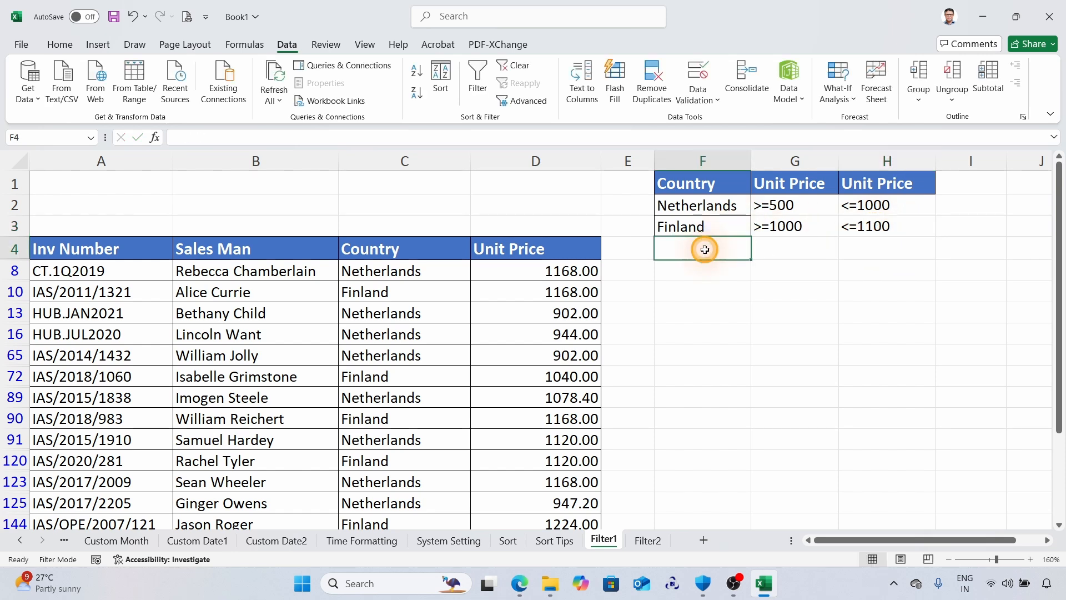
text(De)
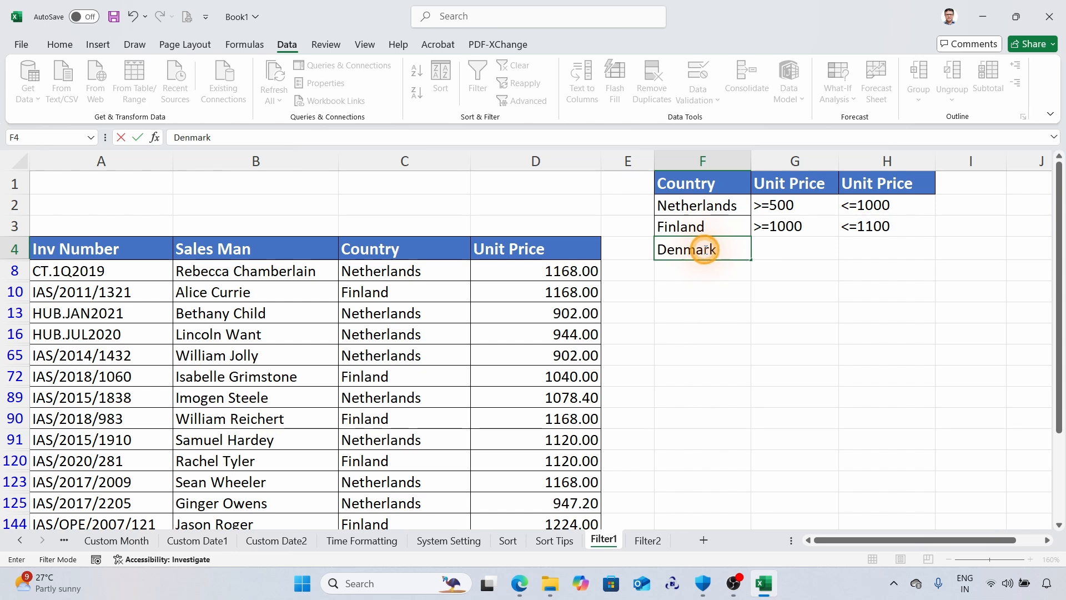
text(nmark)
key(Tab)
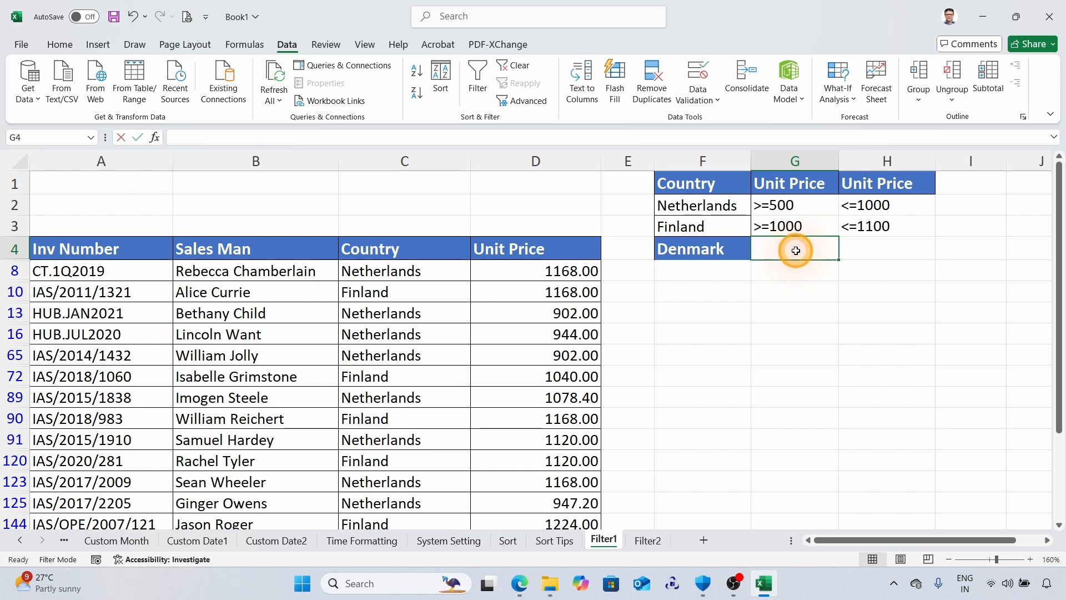
text(>100)
key(Tab)
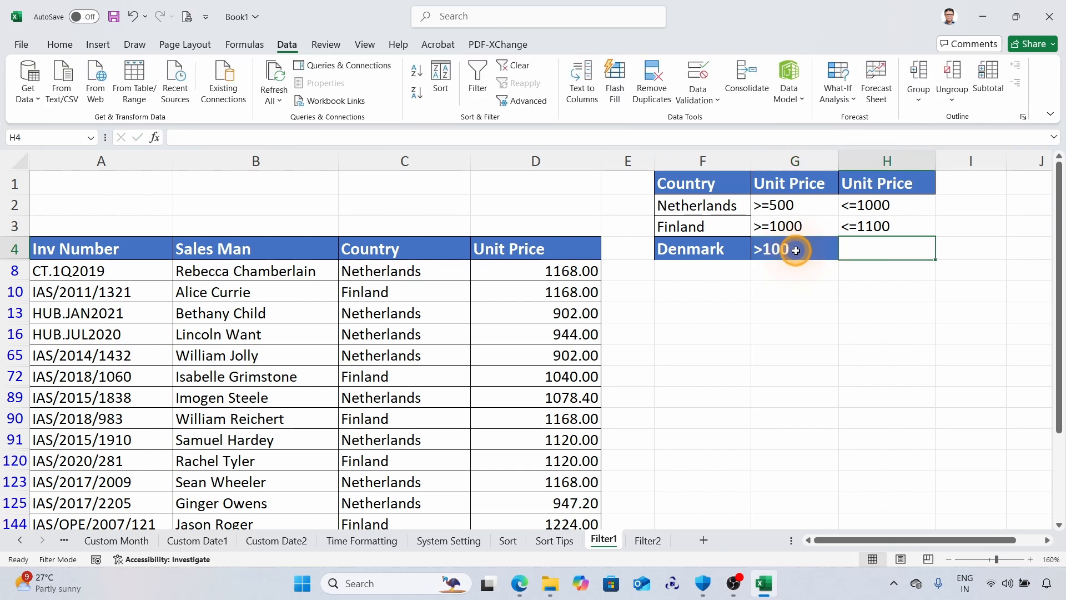
text(<)
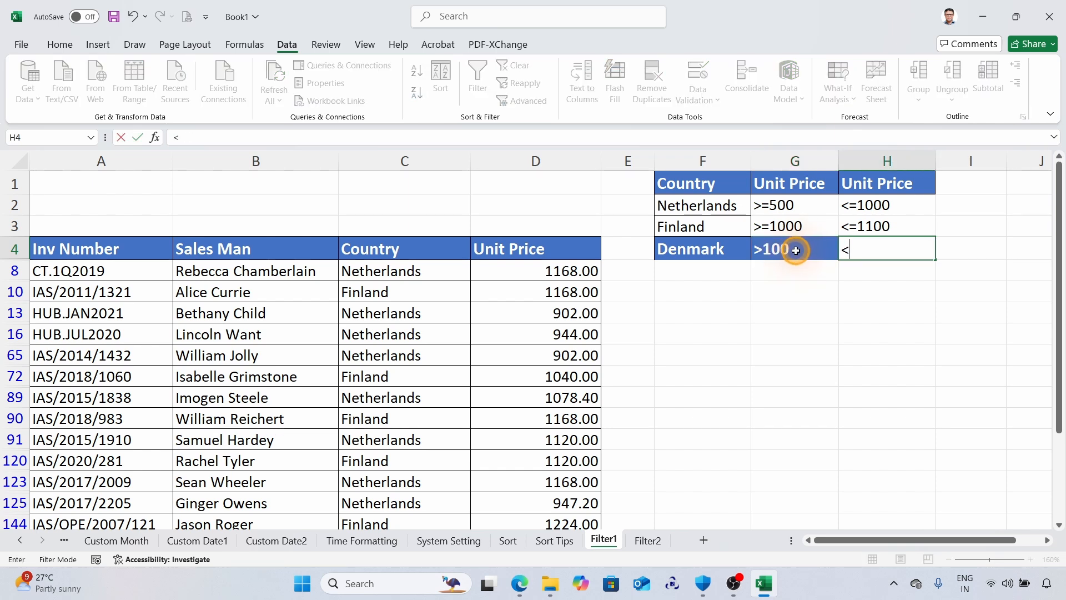
text(400)
key(Return)
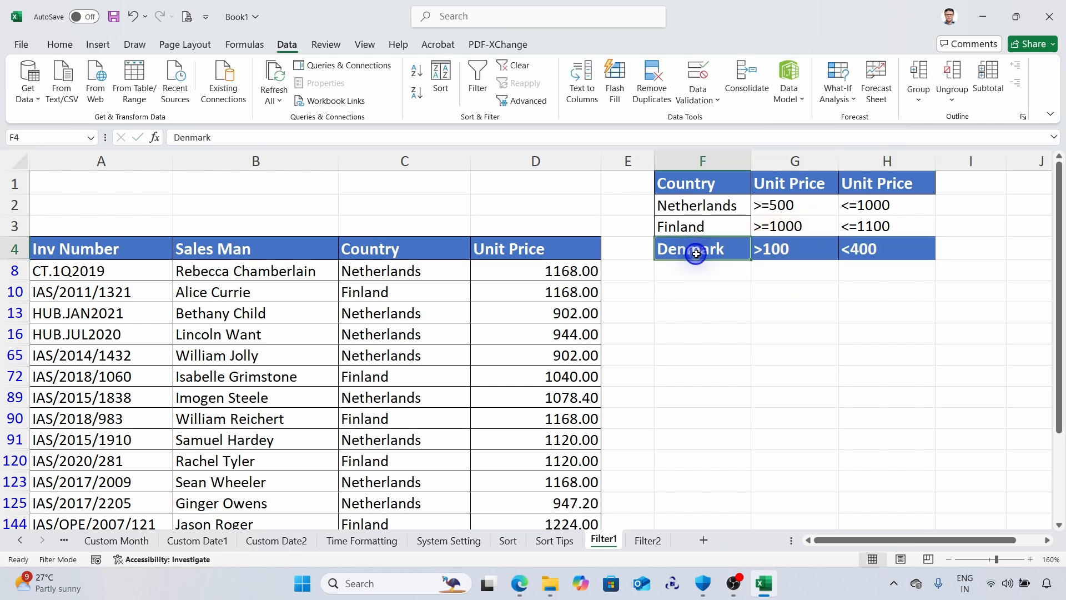
Clear only the formatting from the Denmark criteria cells F4:H4.
drag(690, 250, 862, 250)
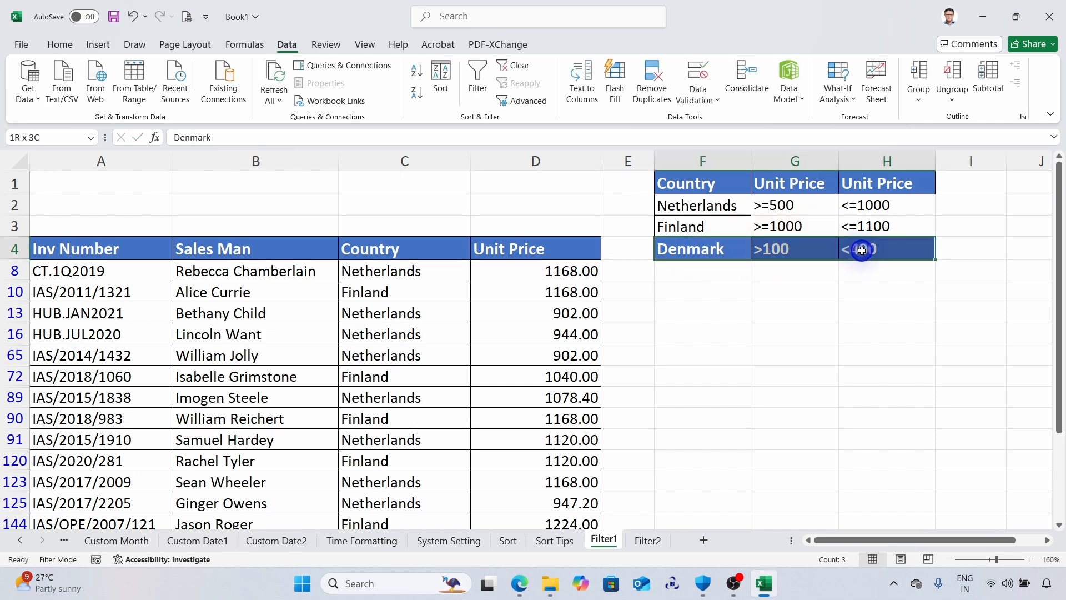
click(60, 44)
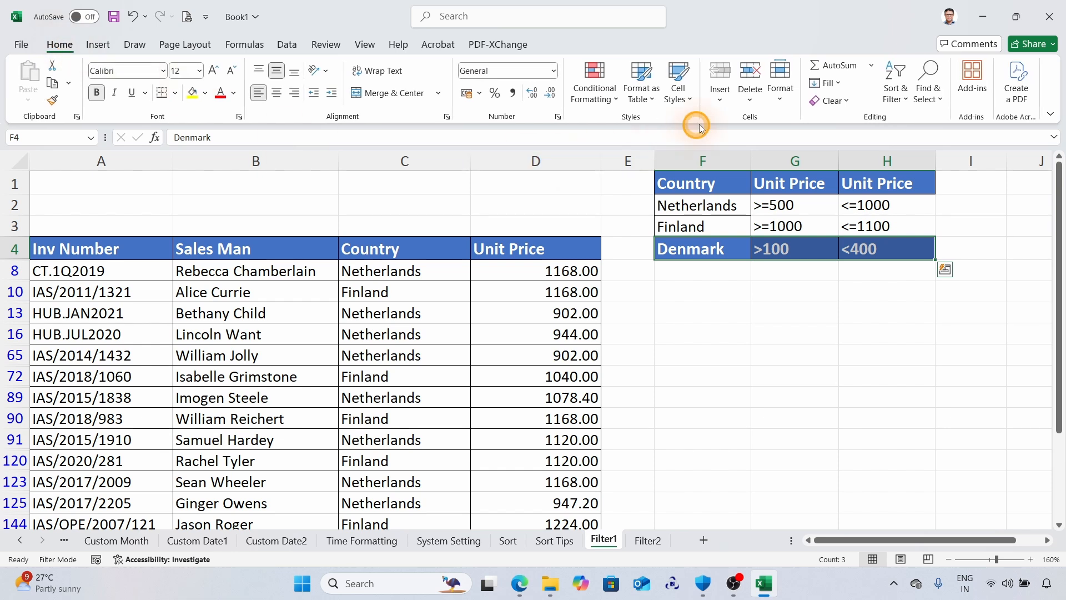
click(831, 100)
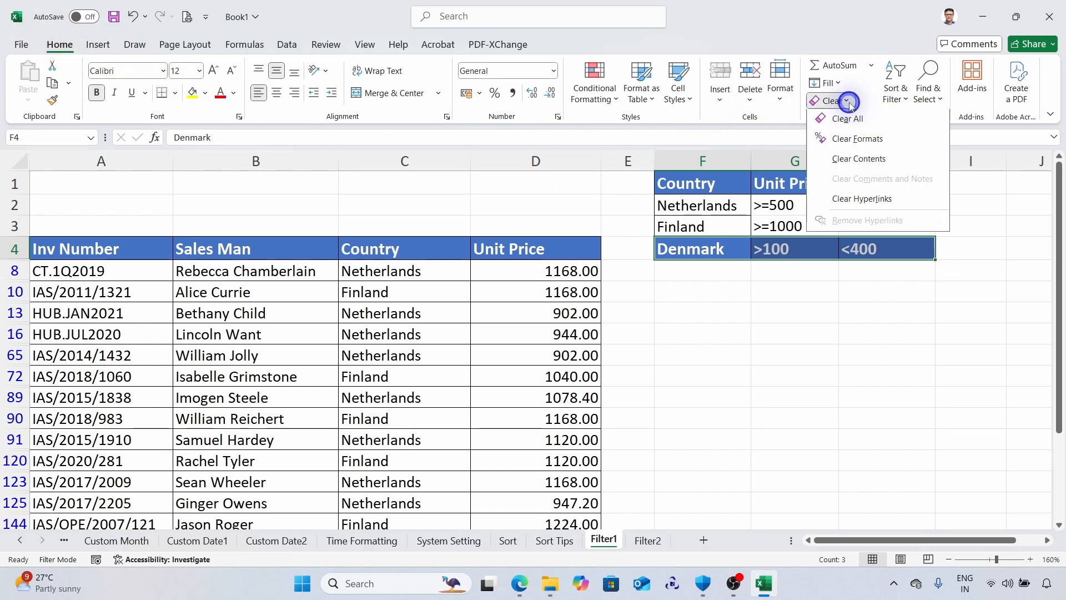
click(858, 141)
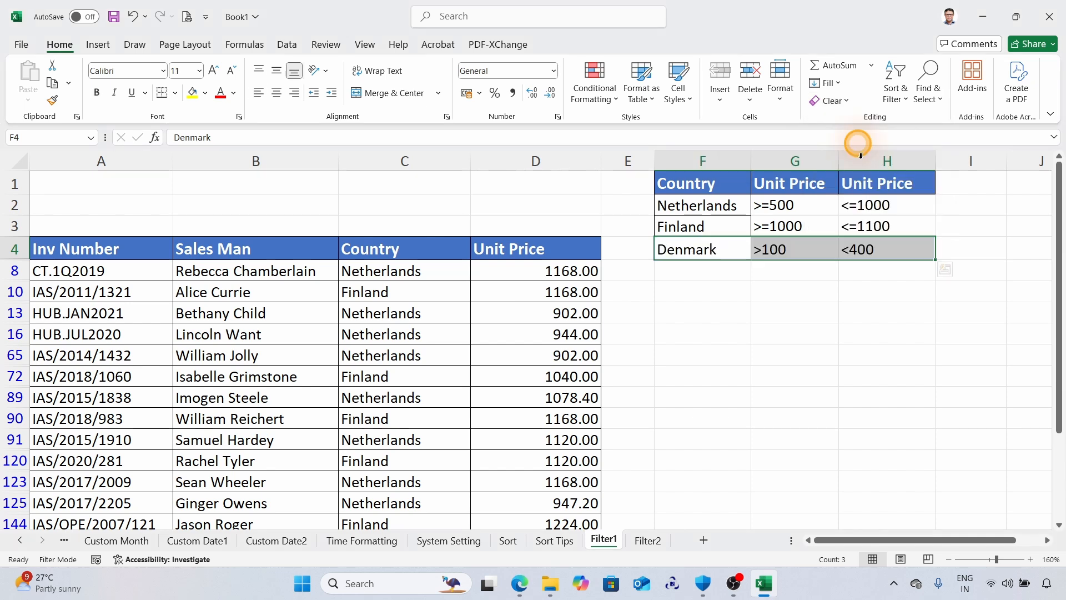
Filter the invoice table in place with Advanced Filter, using F1:H4 as the criteria range.
click(795, 293)
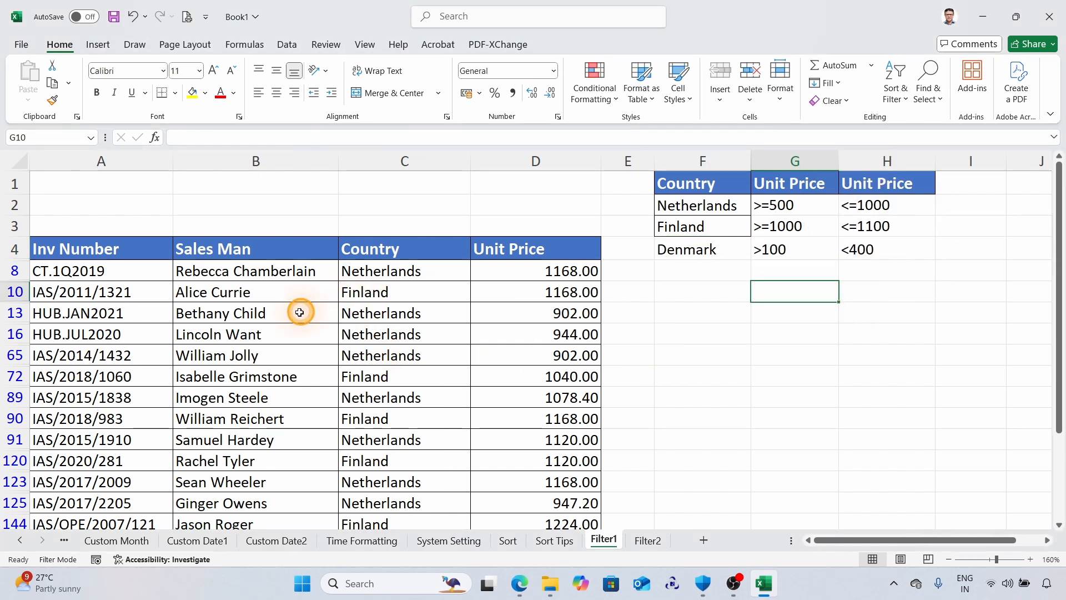
click(276, 333)
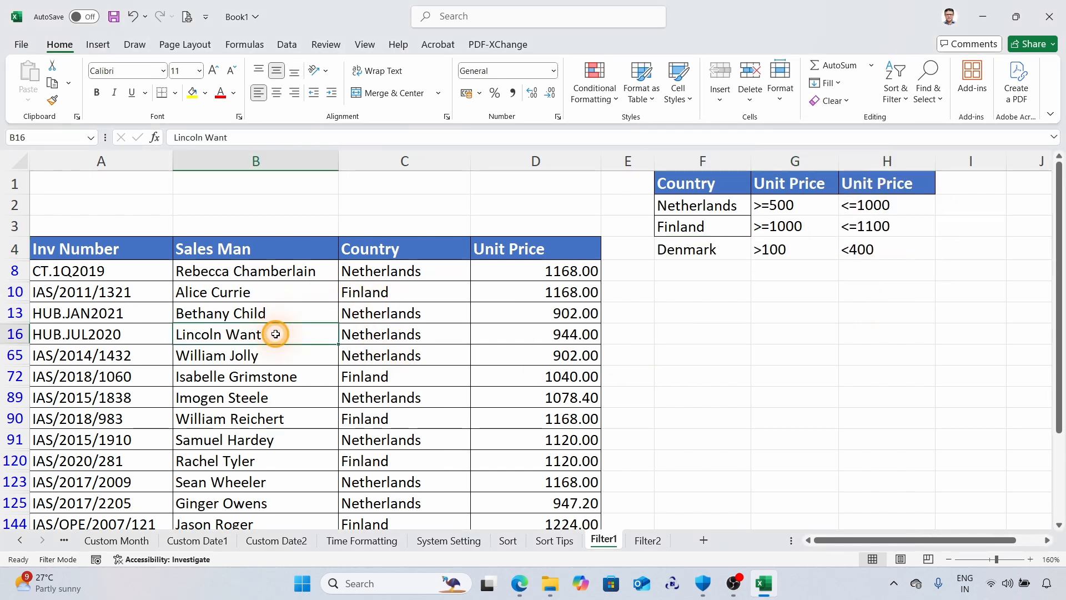
click(286, 44)
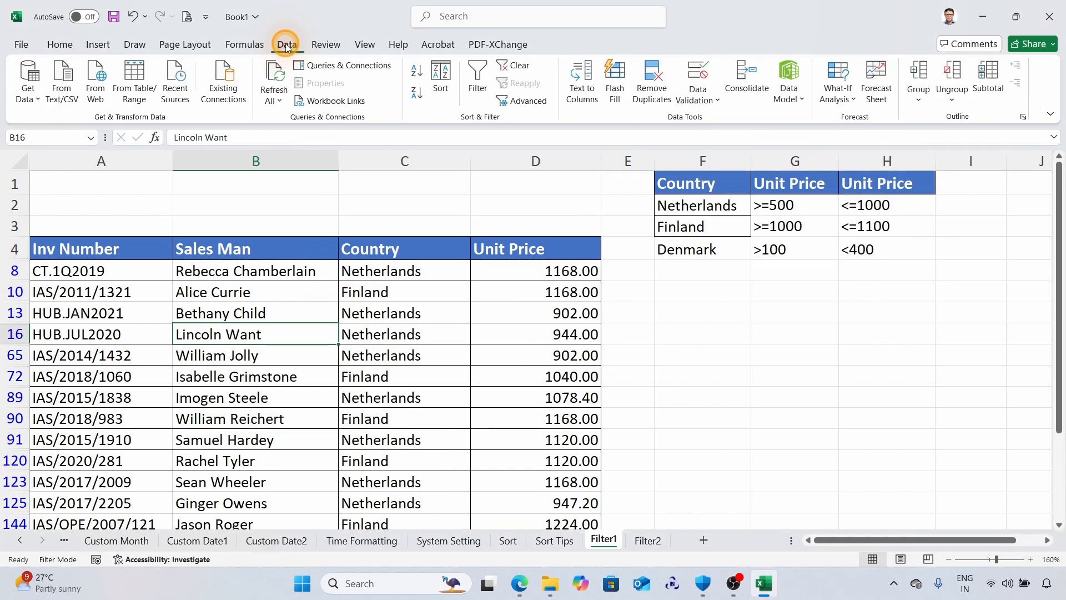
click(518, 102)
drag(756, 369, 823, 264)
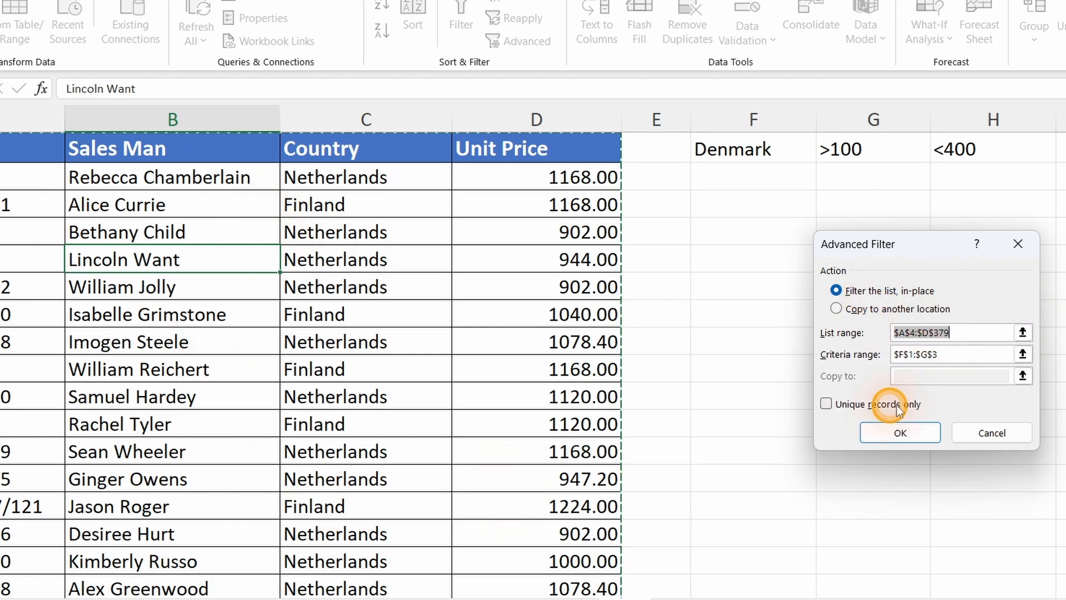
click(1022, 354)
drag(747, 148, 957, 400)
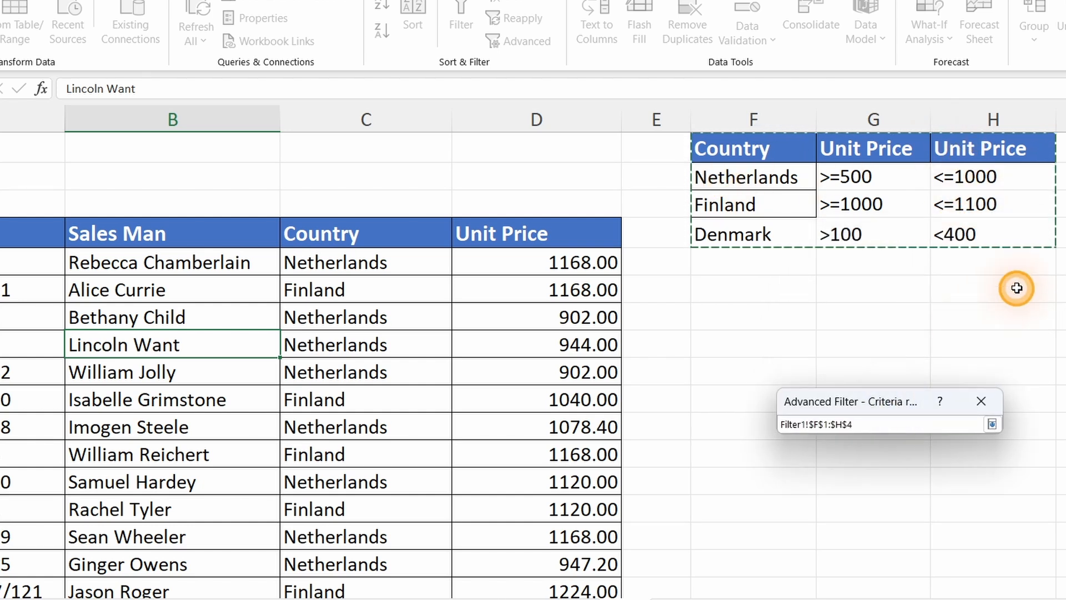
click(992, 425)
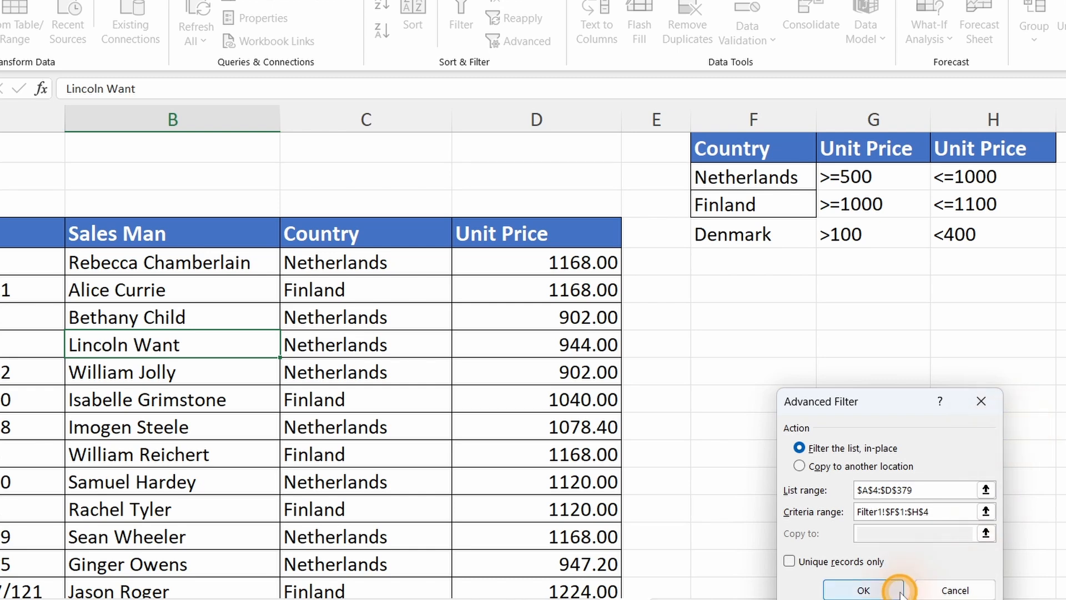
click(871, 592)
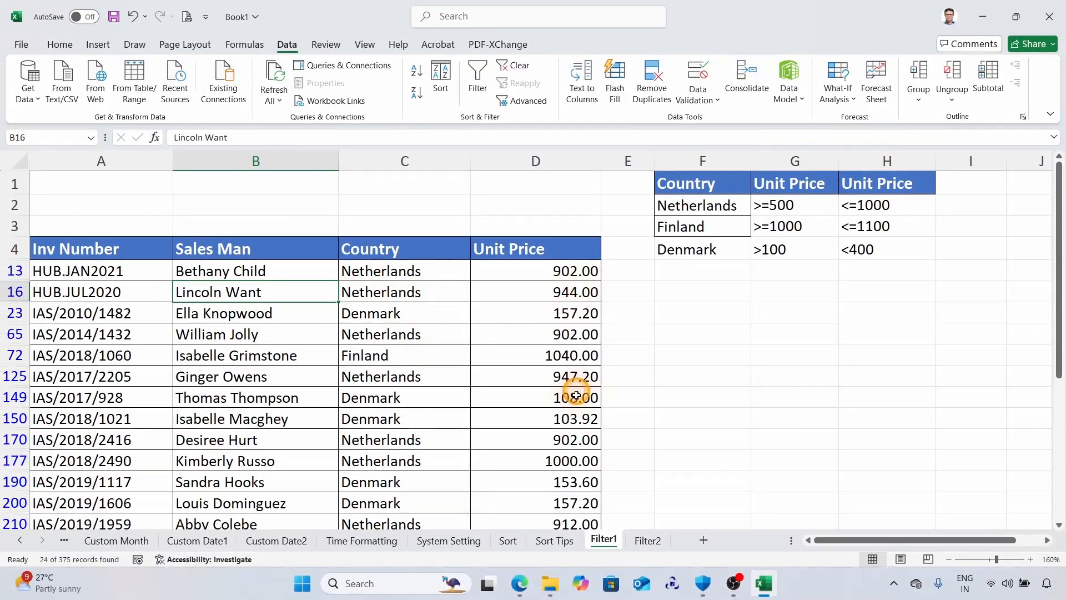
Sort the filtered invoice records by Country from A to Z.
click(378, 316)
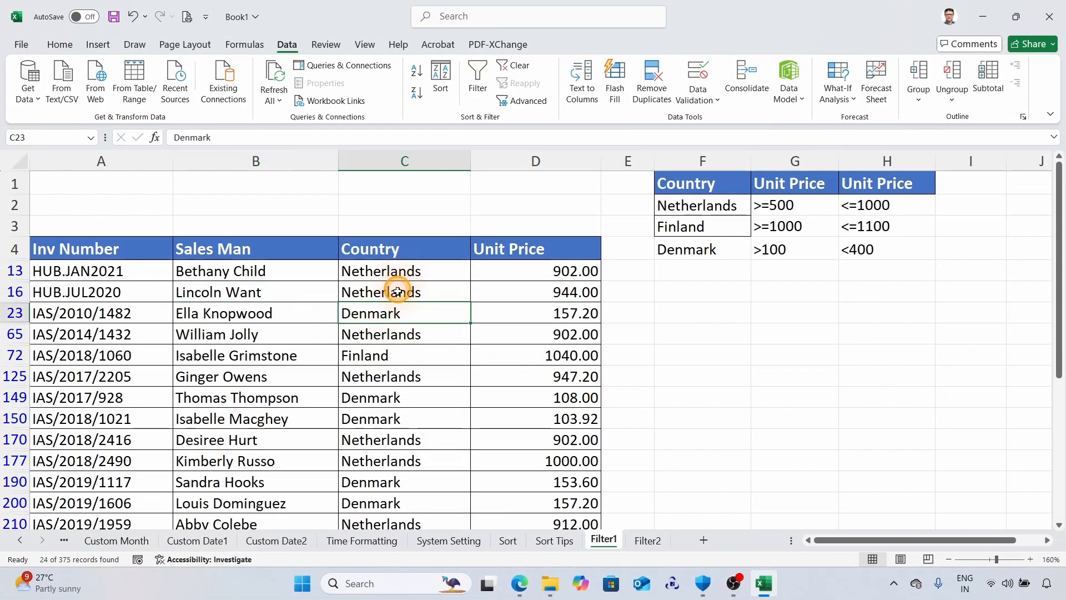
click(415, 70)
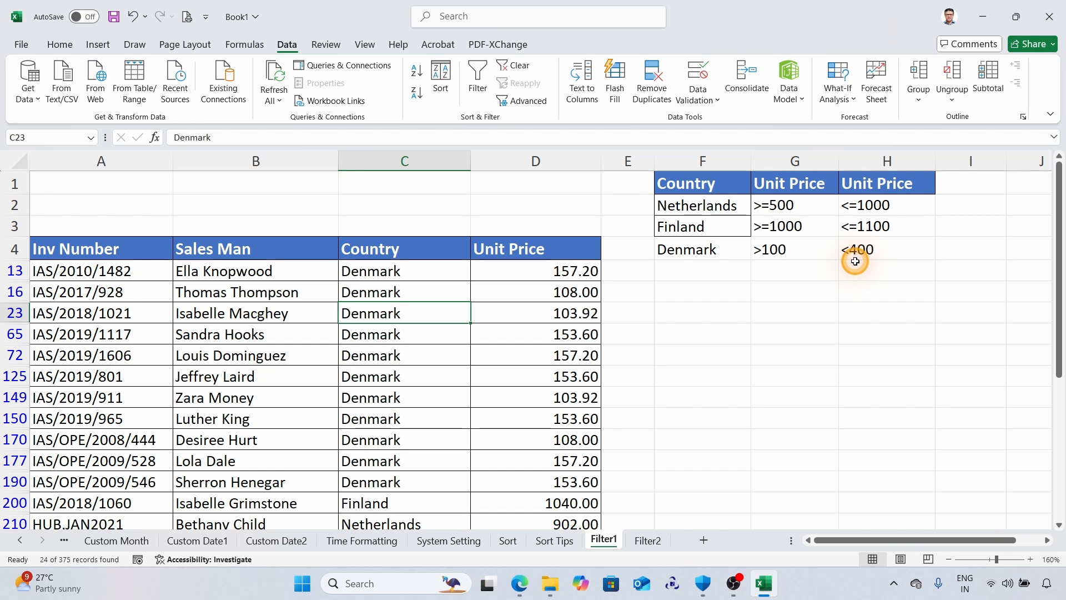
Check the unit prices of the filtered Denmark, Finland and Netherlands records against the criteria ranges in F1:H4.
scroll(469, 372, down, 2)
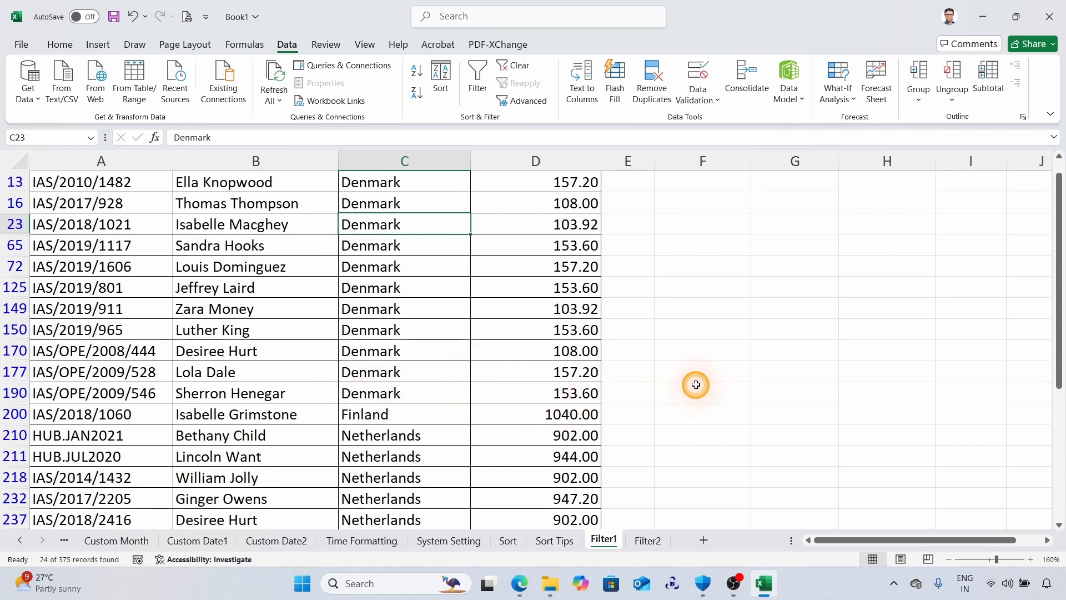
scroll(696, 385, up, 2)
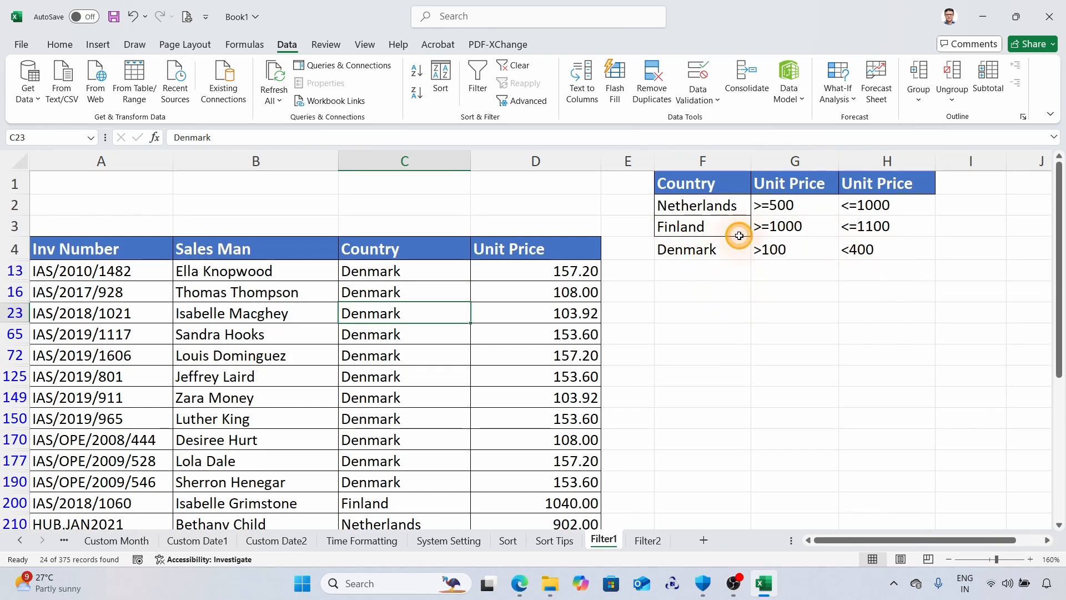
scroll(510, 428, down, 2)
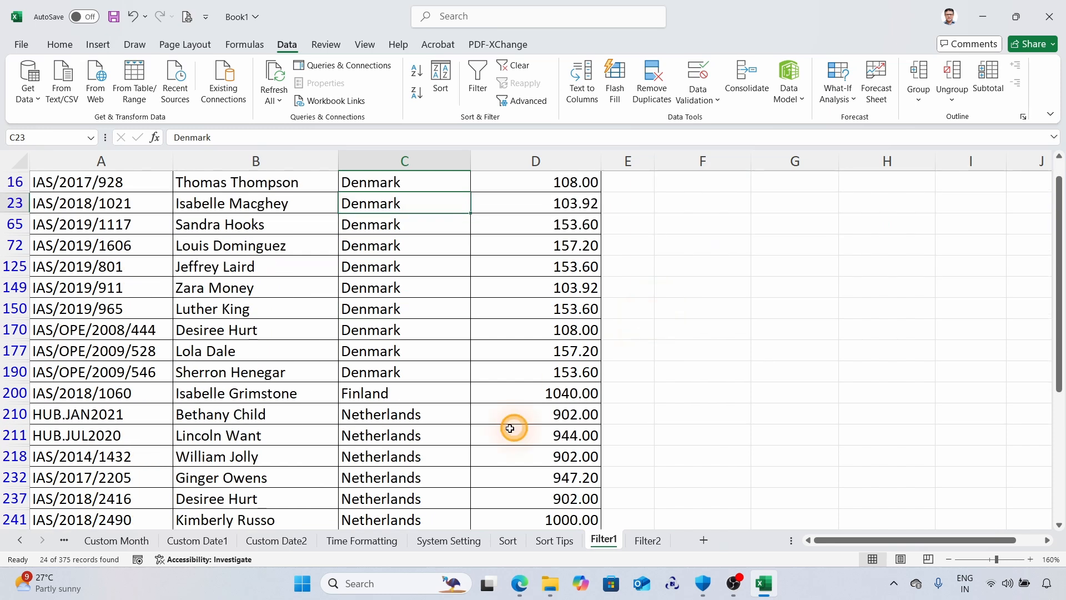
scroll(509, 428, down, 2)
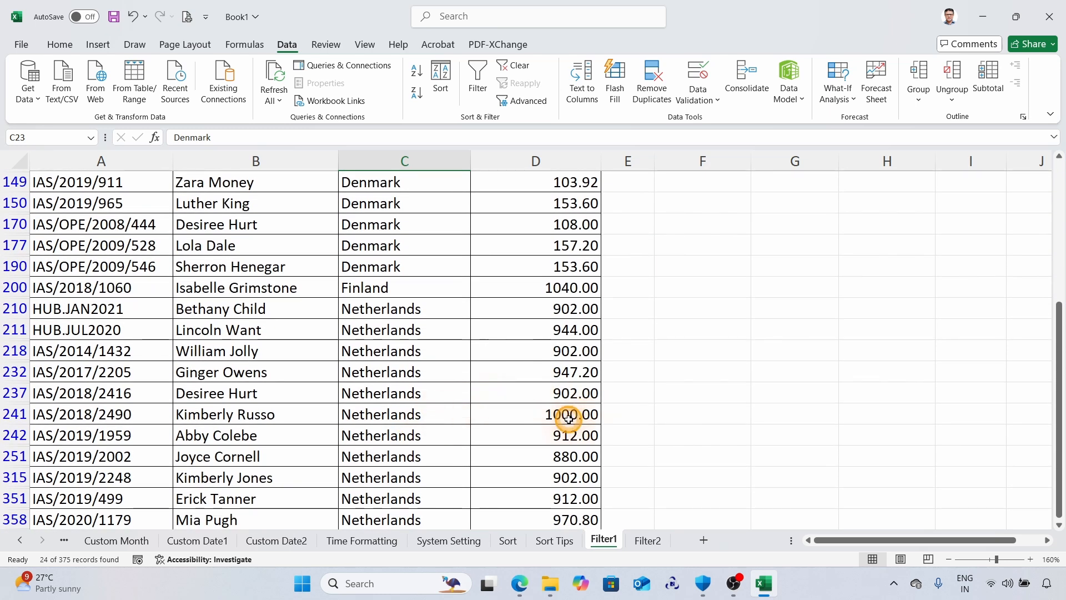
scroll(704, 385, up, 4)
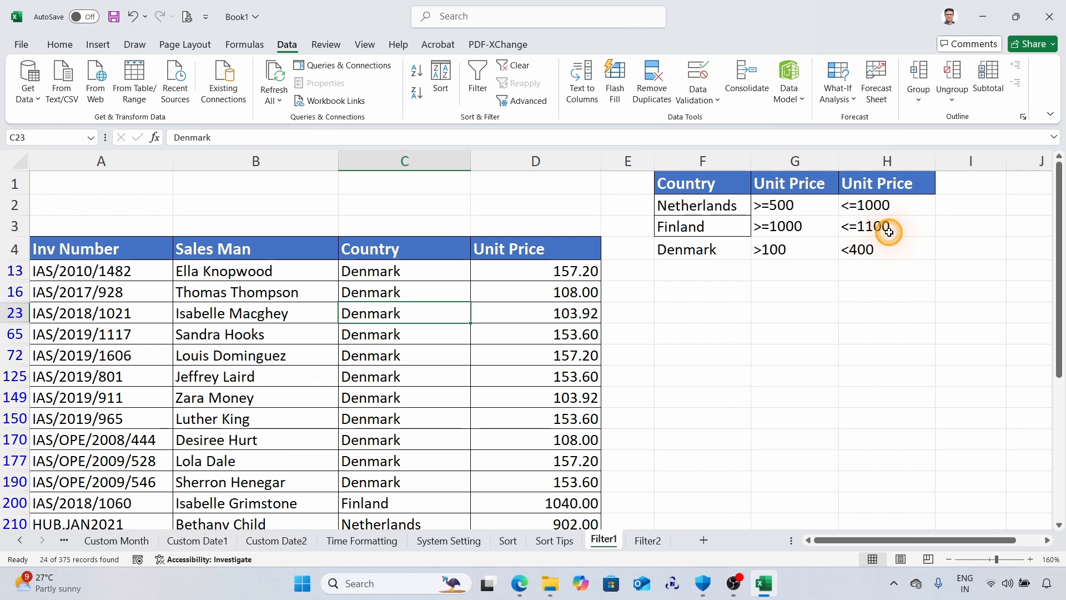
scroll(730, 321, down, 3)
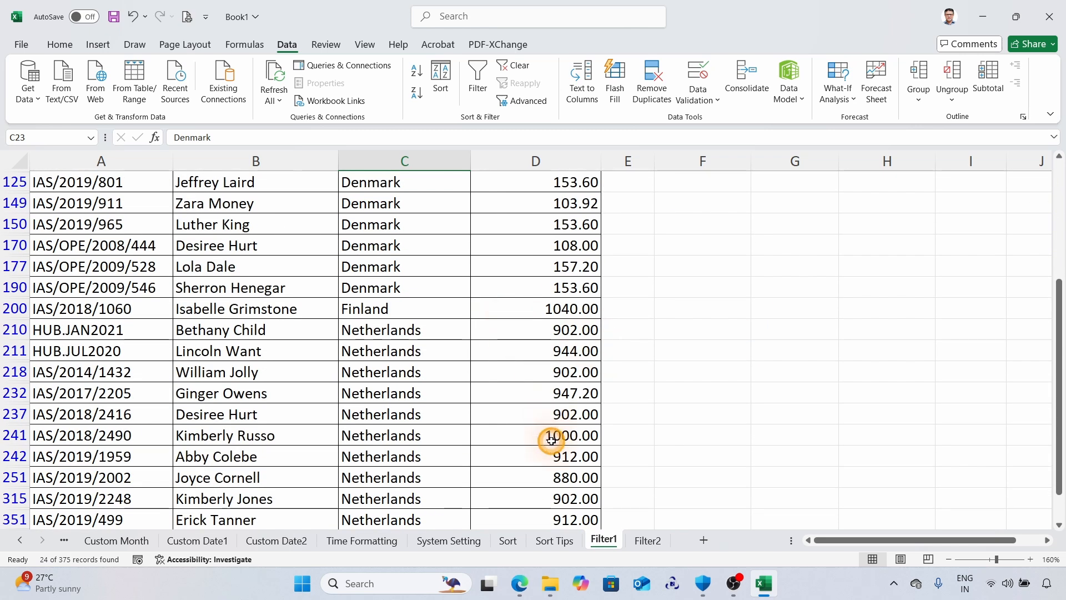
scroll(551, 440, down, 1)
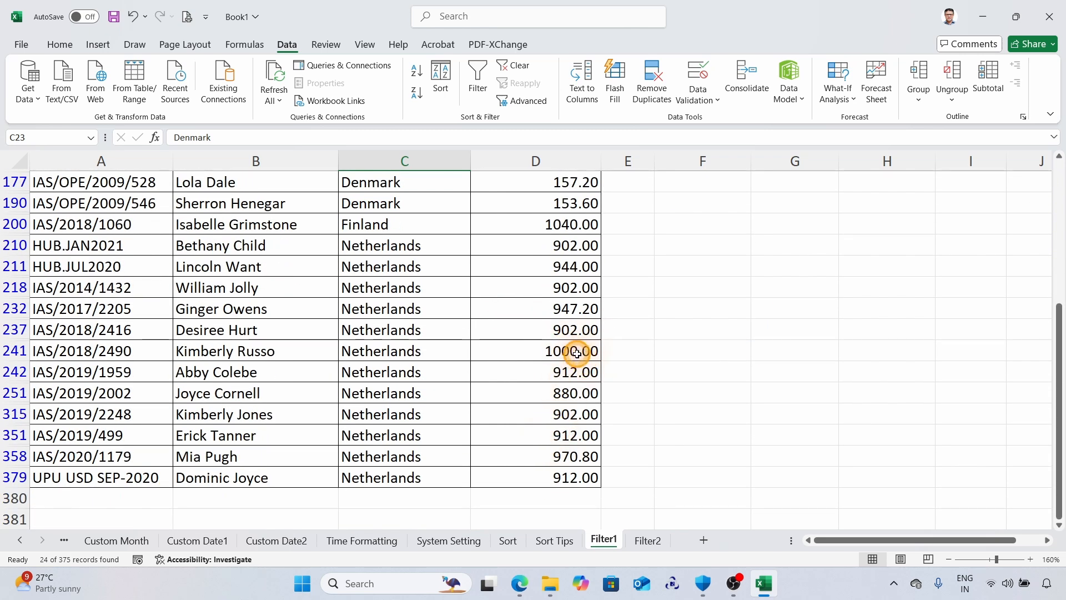
scroll(703, 344, up, 5)
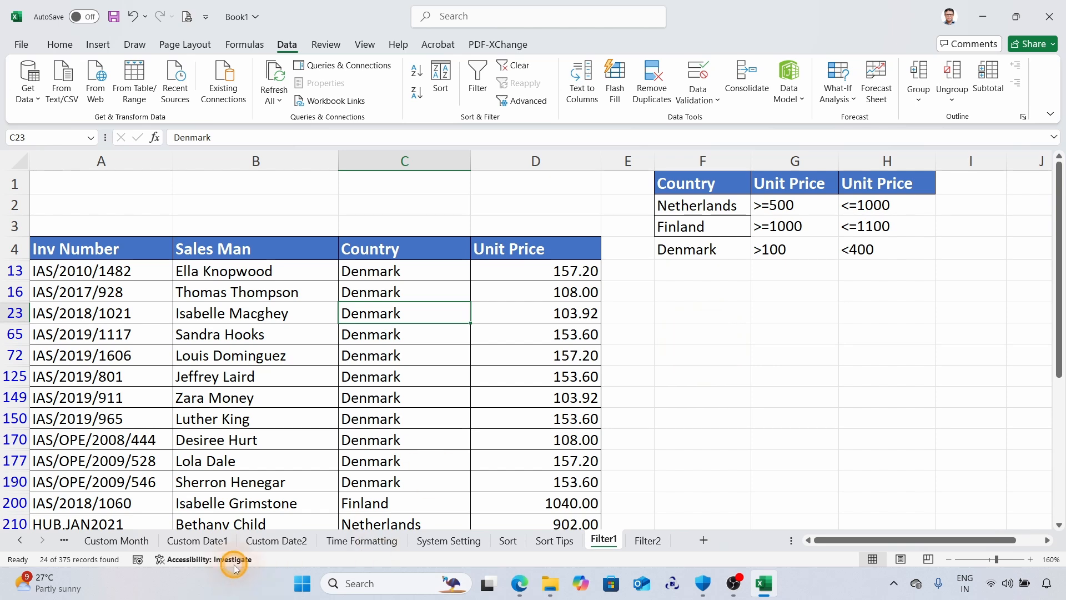
scroll(448, 280, down, 2)
scroll(427, 275, up, 2)
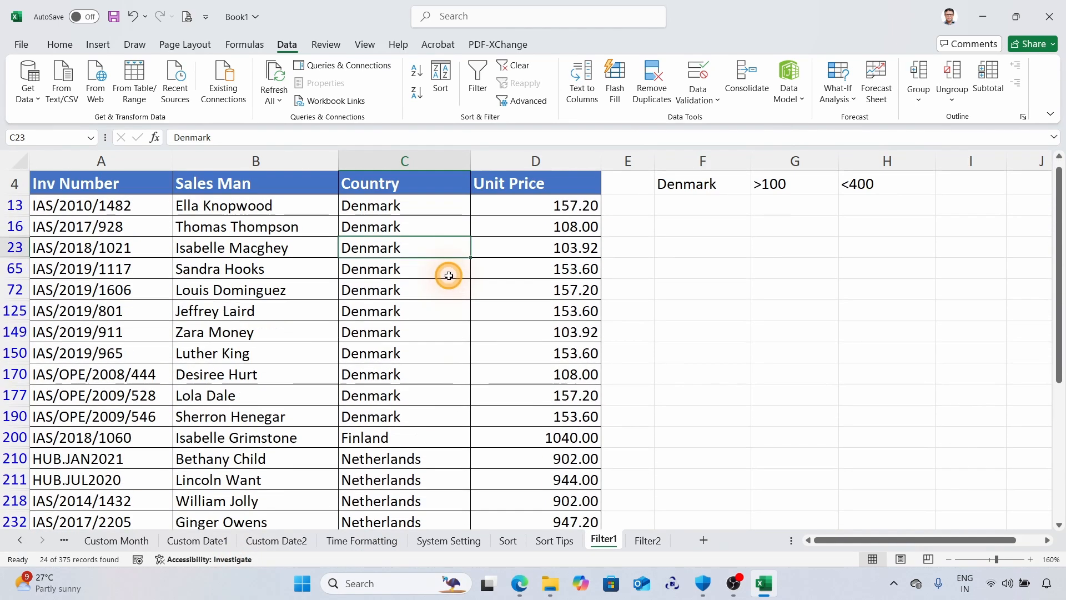
scroll(452, 328, down, 4)
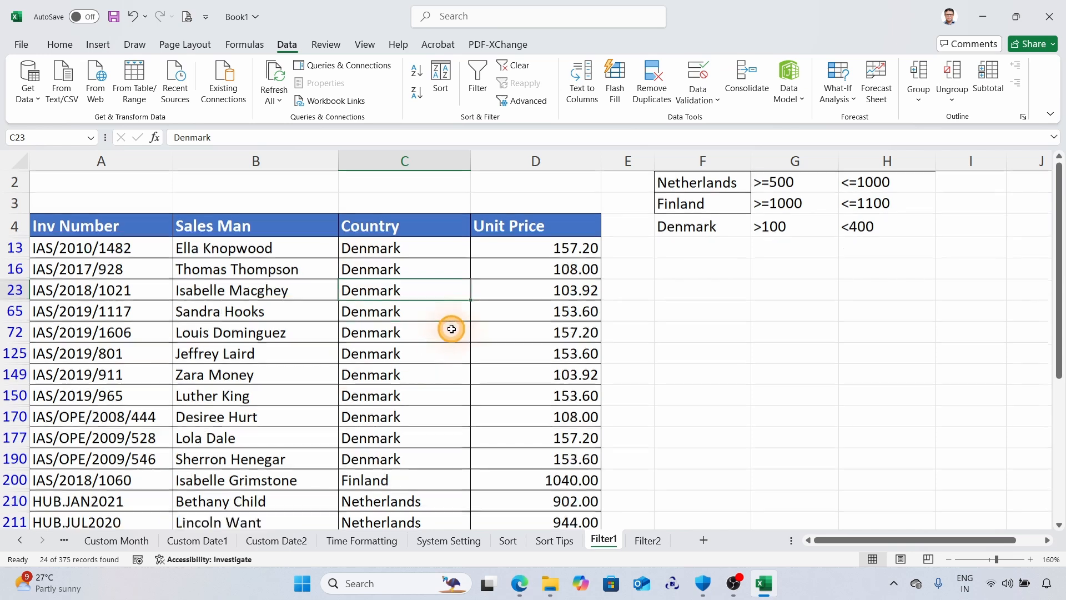
scroll(262, 488, up, 1)
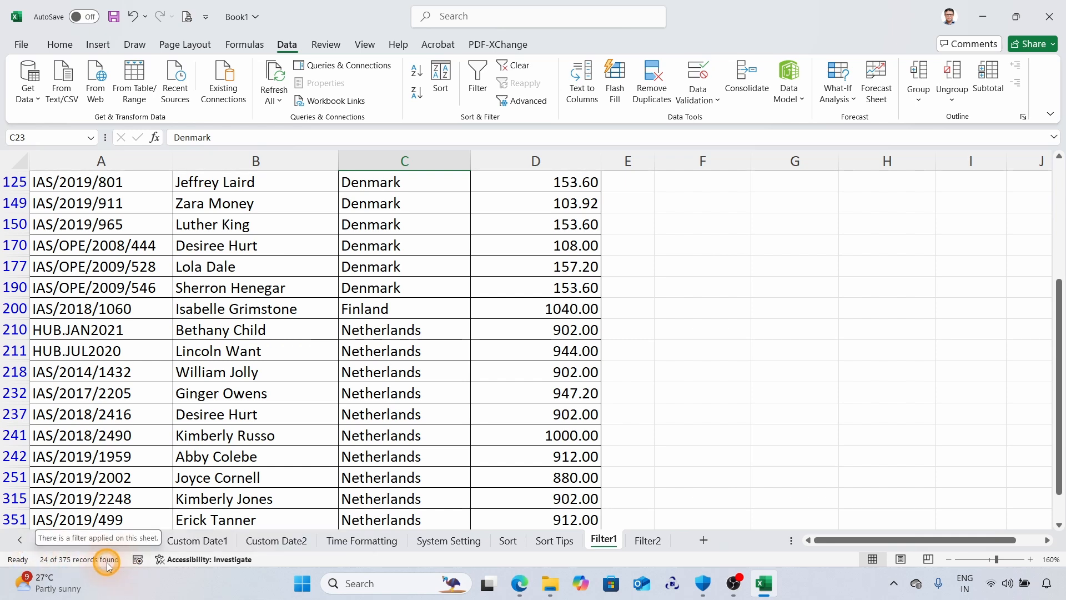
scroll(269, 333, down, 1)
scroll(268, 333, up, 4)
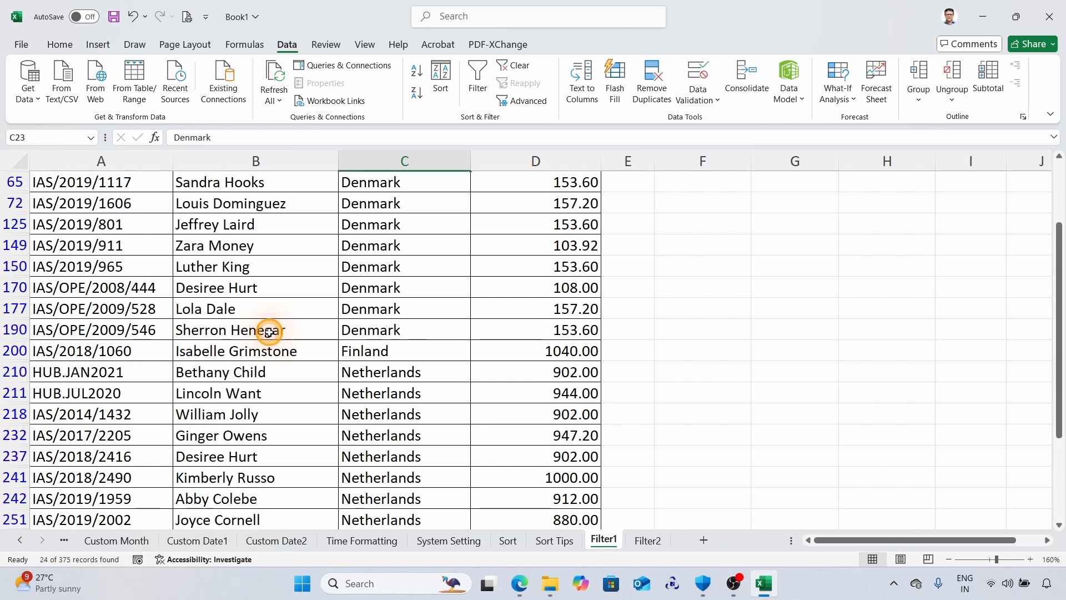
scroll(269, 332, down, 1)
scroll(270, 333, down, 1)
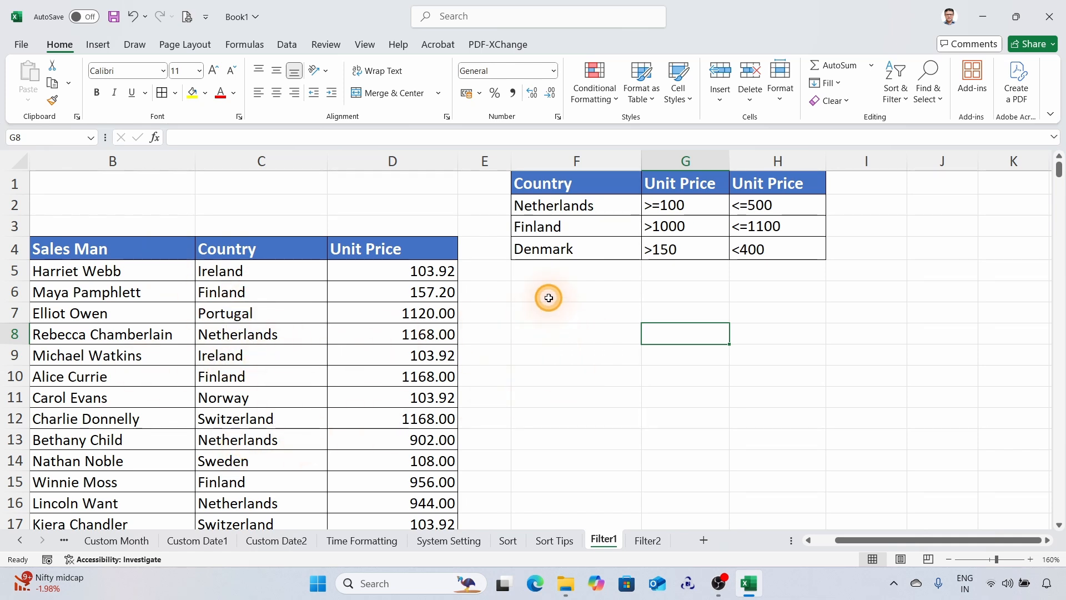
Start an Advanced Filter on the unfiltered invoice table with the action set to copy to another location.
click(232, 364)
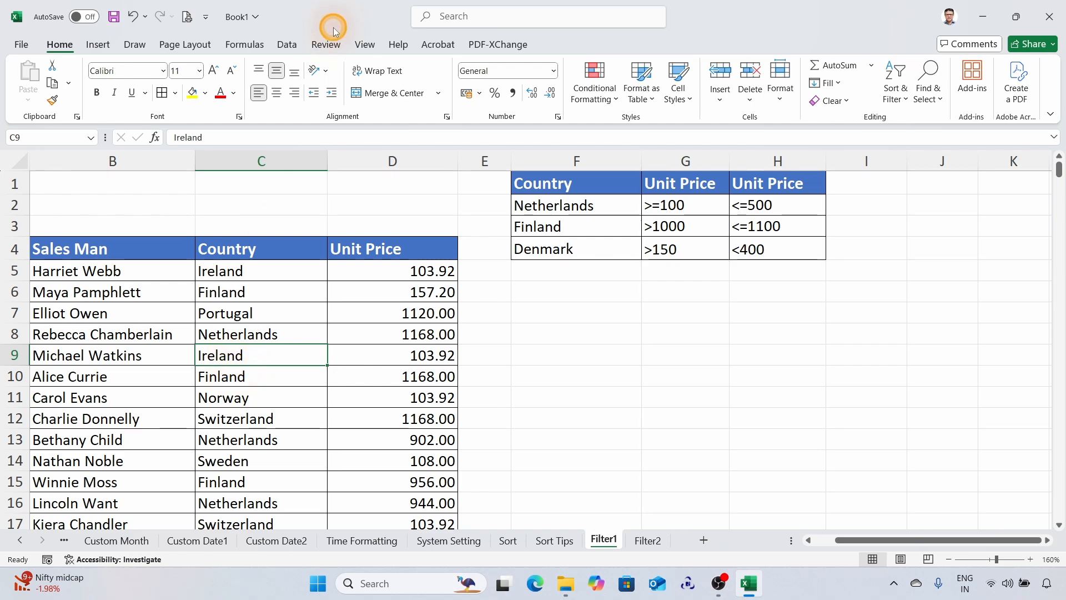
click(287, 44)
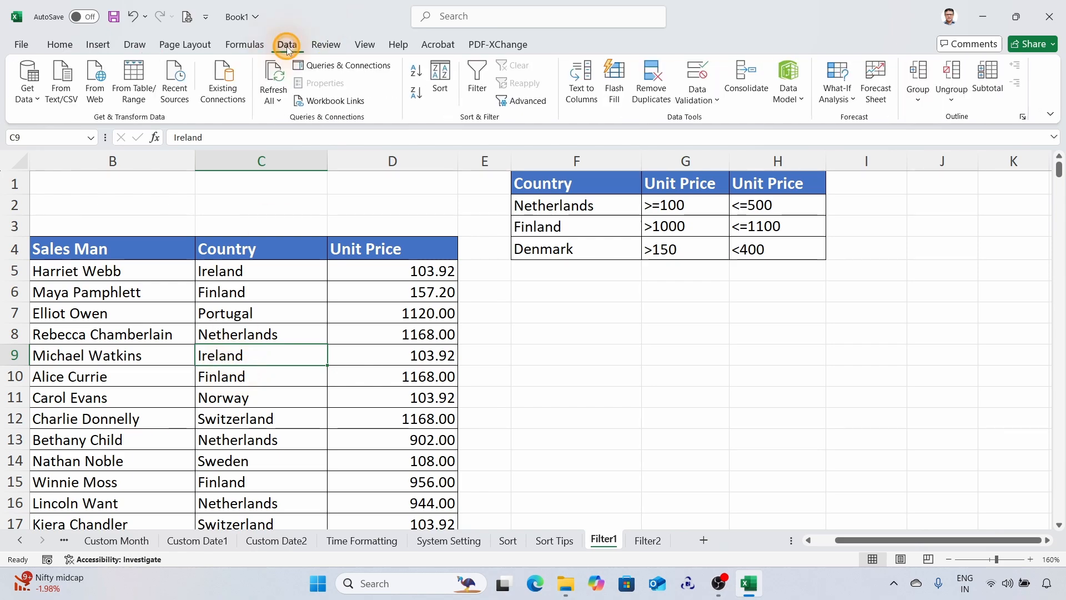
click(531, 107)
drag(670, 378, 618, 334)
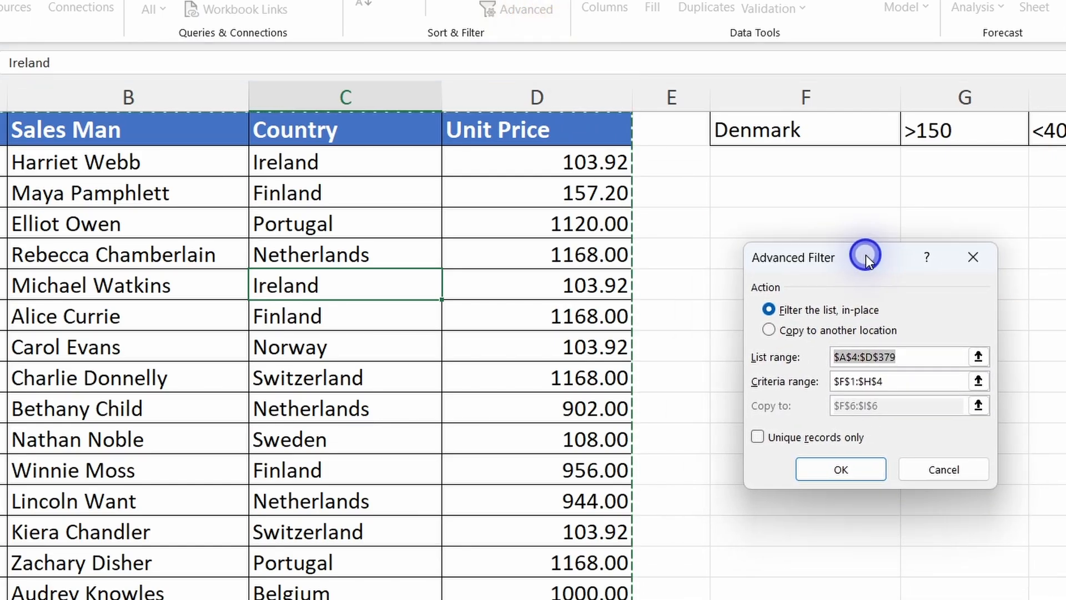
click(781, 312)
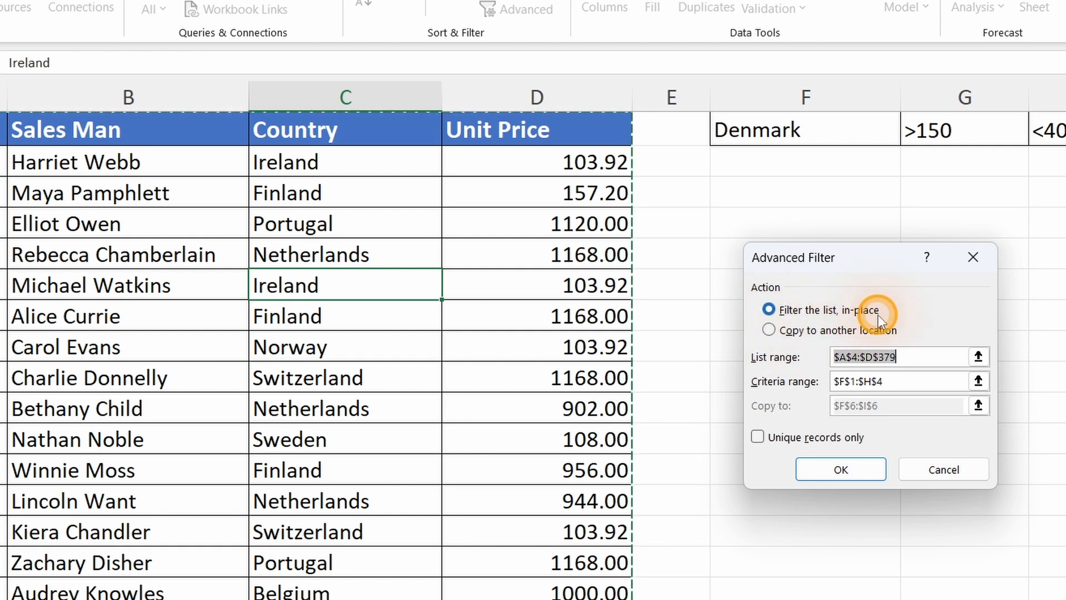
click(769, 331)
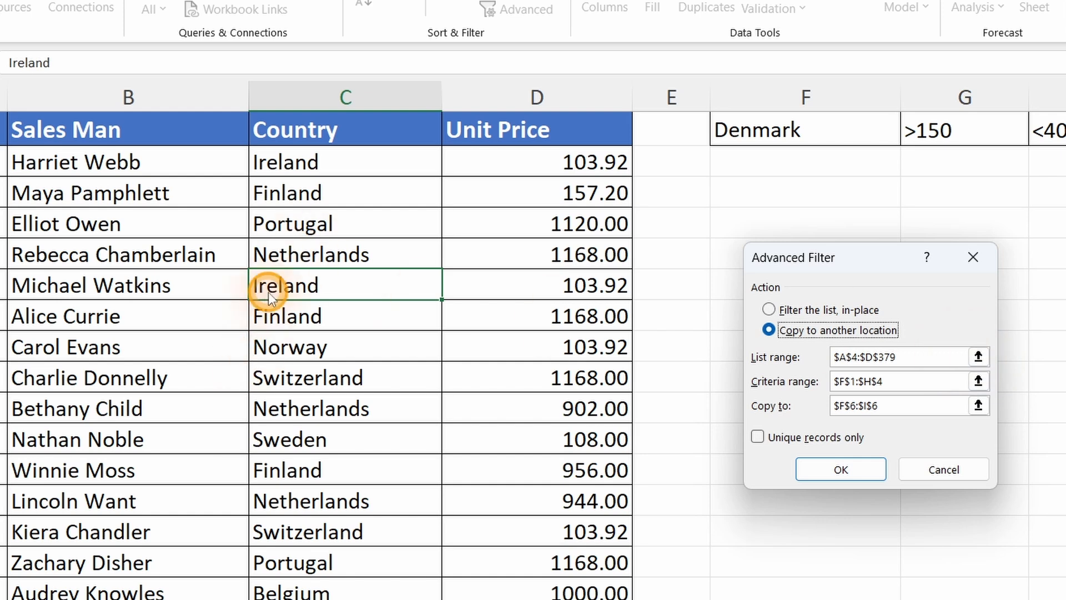
Select F1:H4, with the Netherlands, Finland and Denmark price conditions, as the Advanced Filter's criteria range.
click(978, 382)
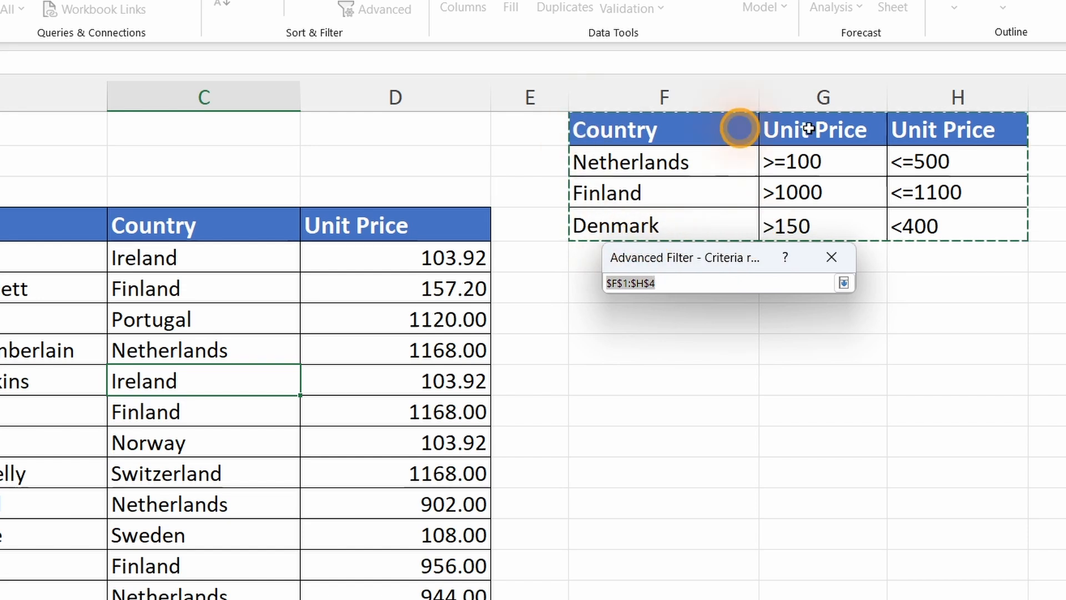
click(610, 119)
drag(609, 119, 972, 224)
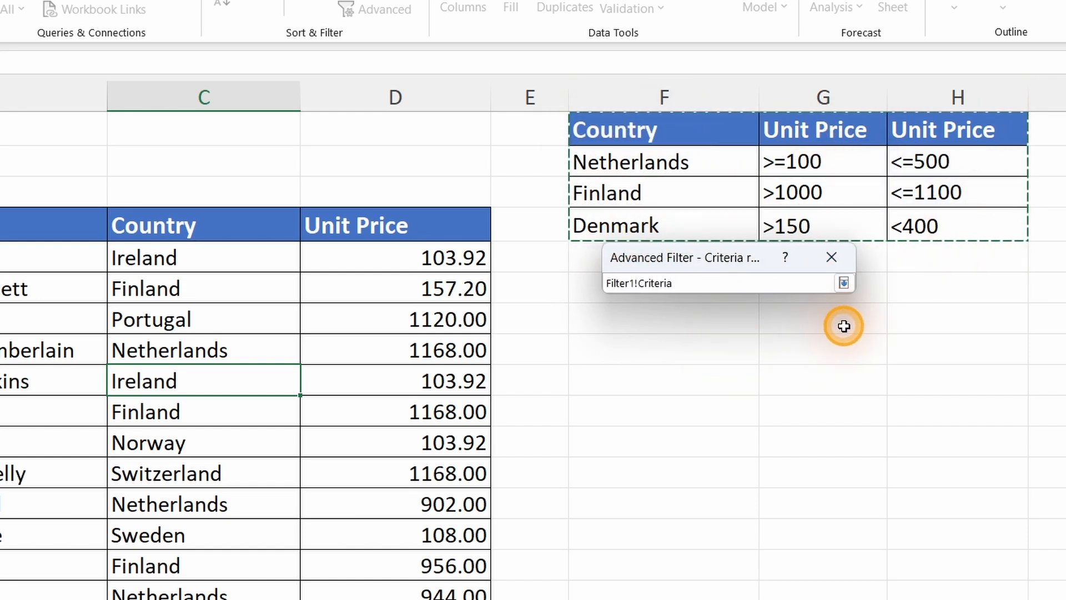
click(849, 285)
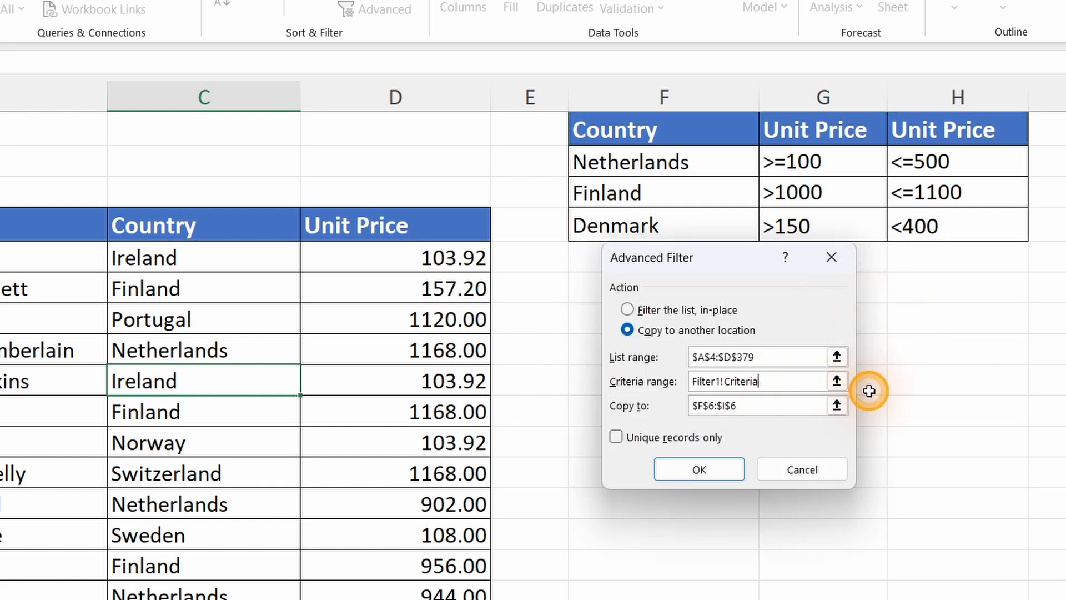
Set the copy destination to cell F6 and run the Advanced Filter.
click(836, 406)
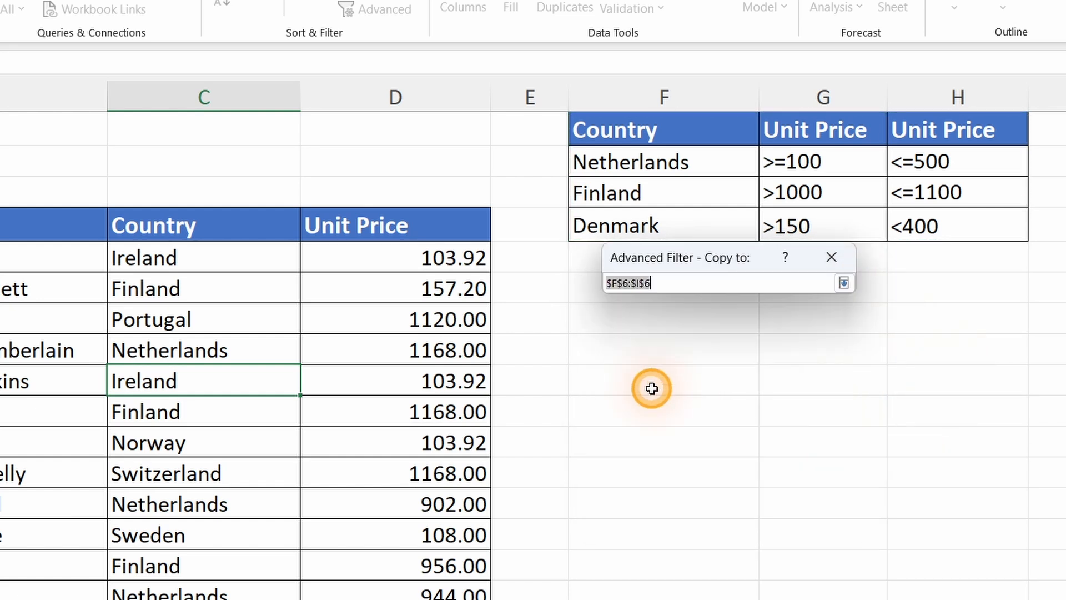
click(575, 287)
click(843, 283)
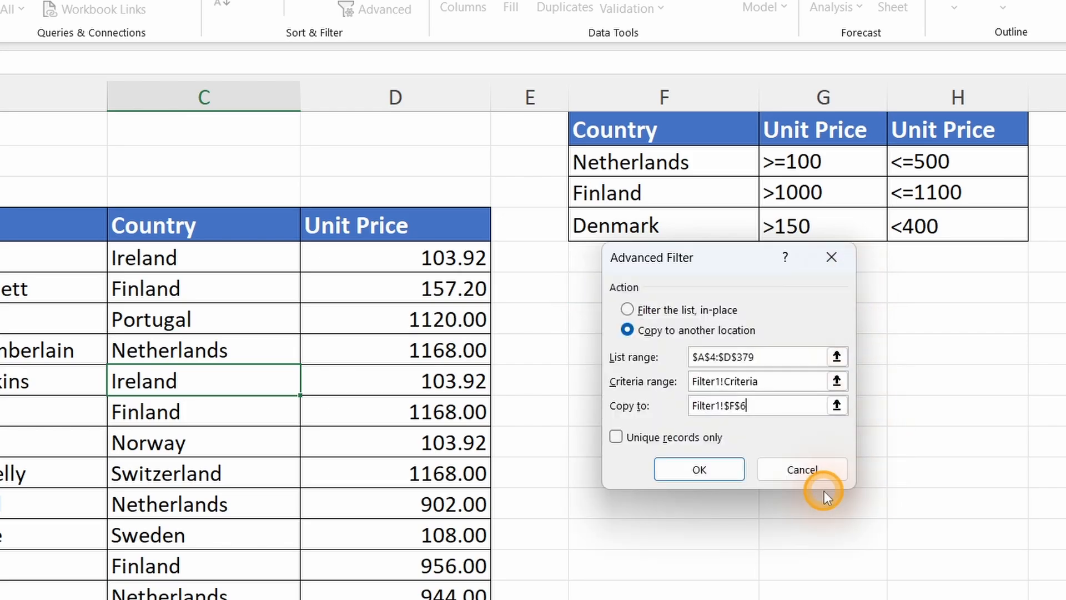
click(699, 469)
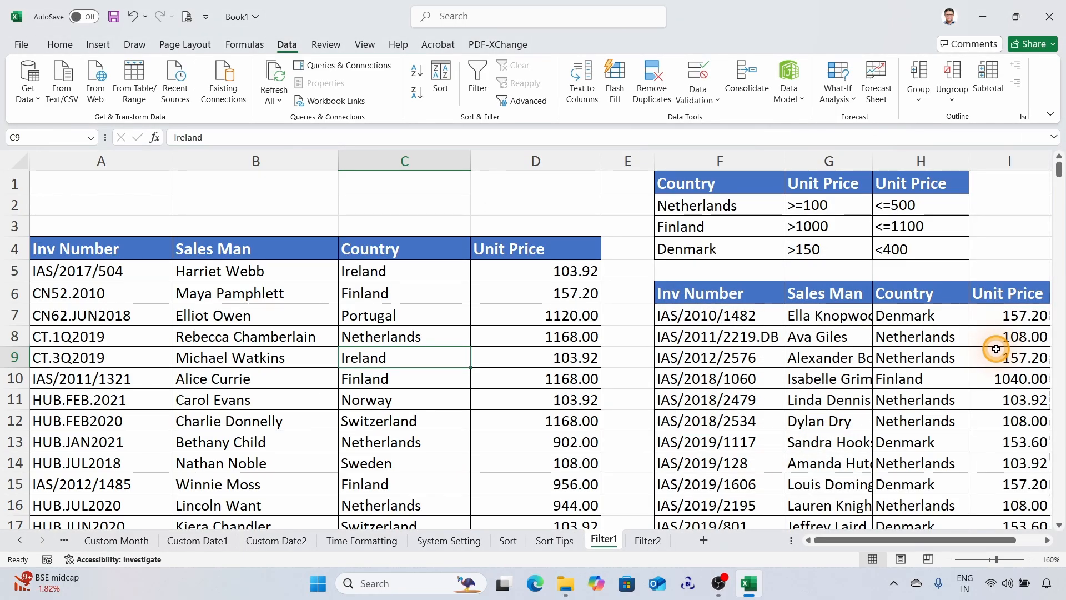
Autofit column G so the full Sales Man names in the extracted list fit.
drag(871, 155, 872, 155)
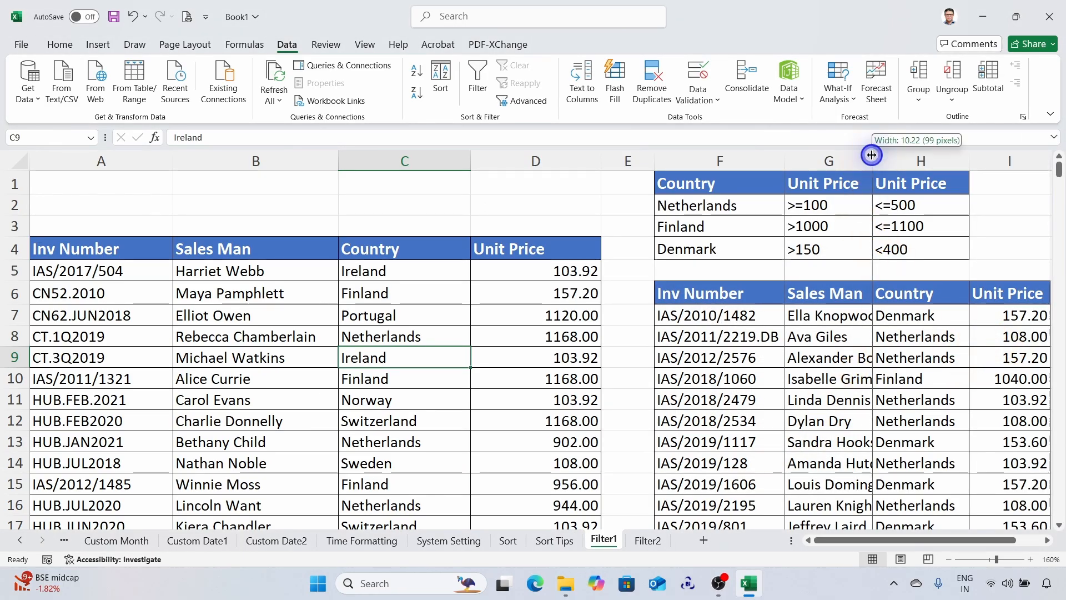
double_click(871, 155)
drag(822, 540, 901, 537)
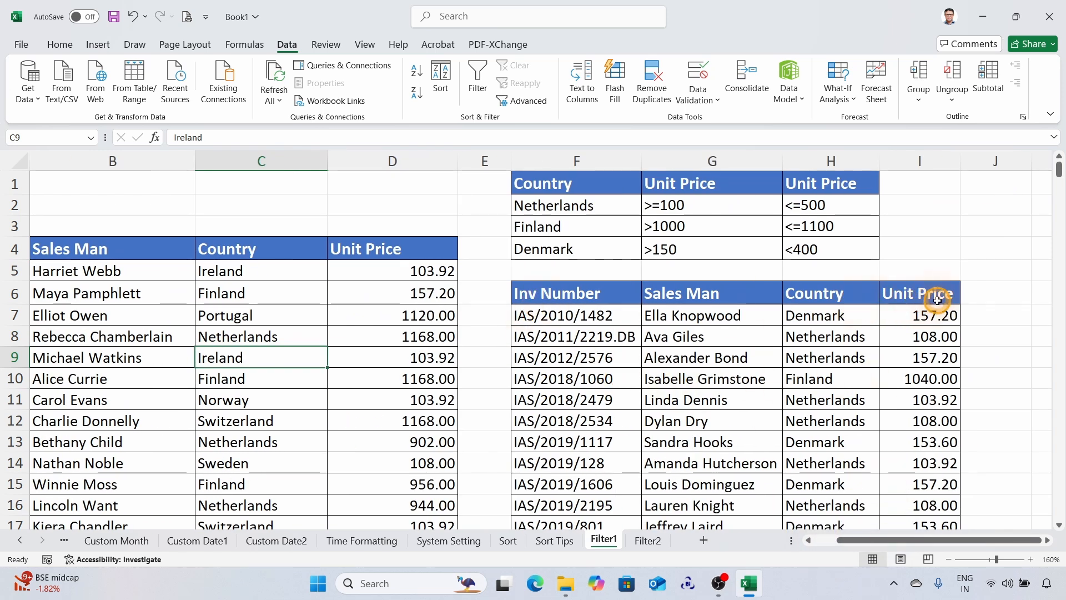
Clear all contents and formatting from the extracted invoice list in F6:I29.
scroll(944, 344, down, 5)
scroll(638, 369, up, 5)
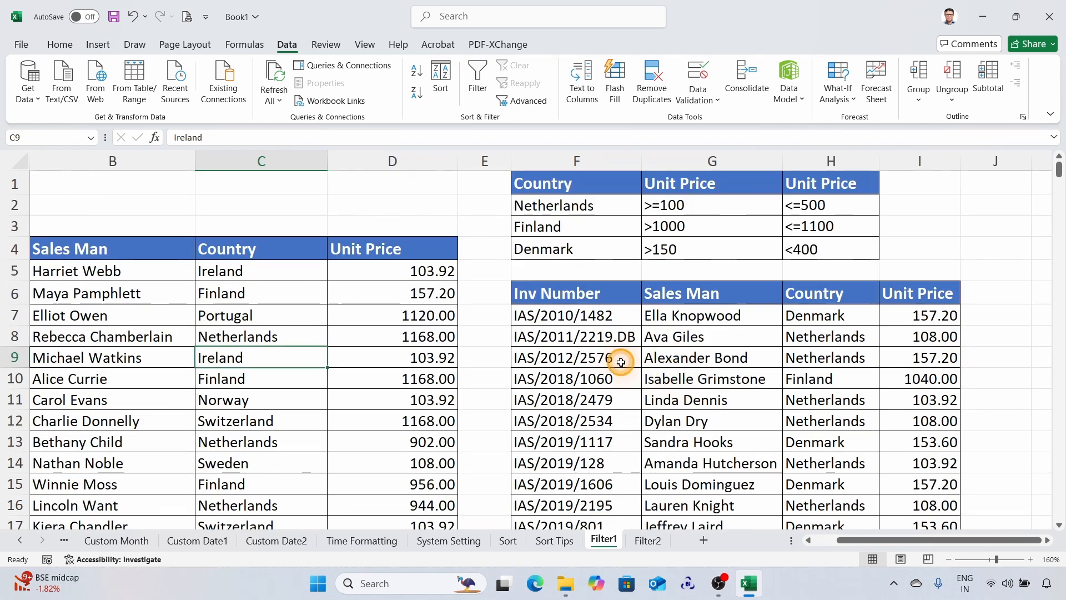
drag(542, 300, 938, 497)
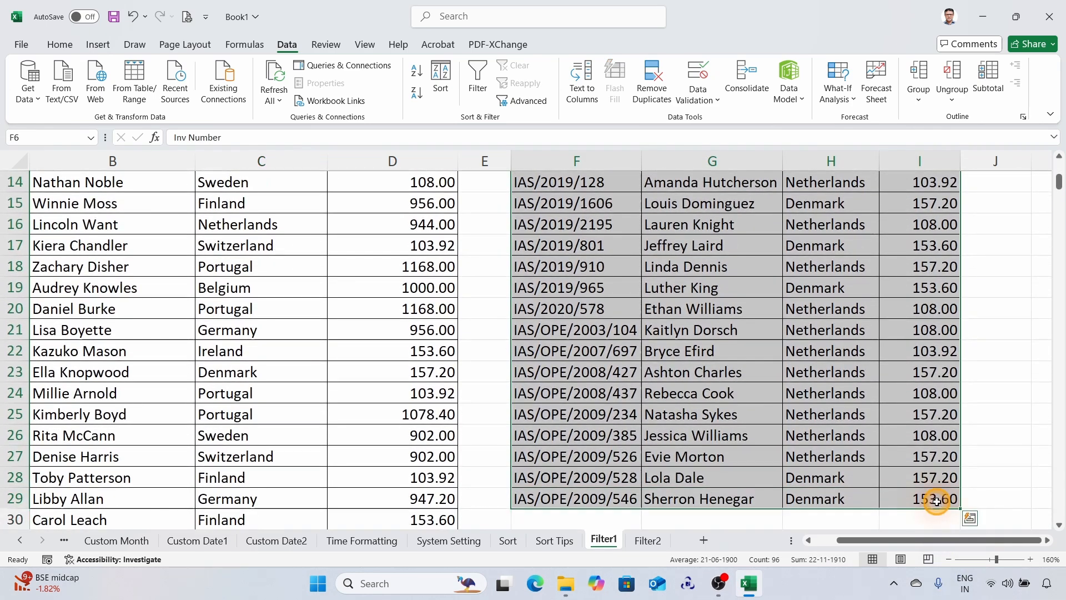
click(59, 45)
click(831, 100)
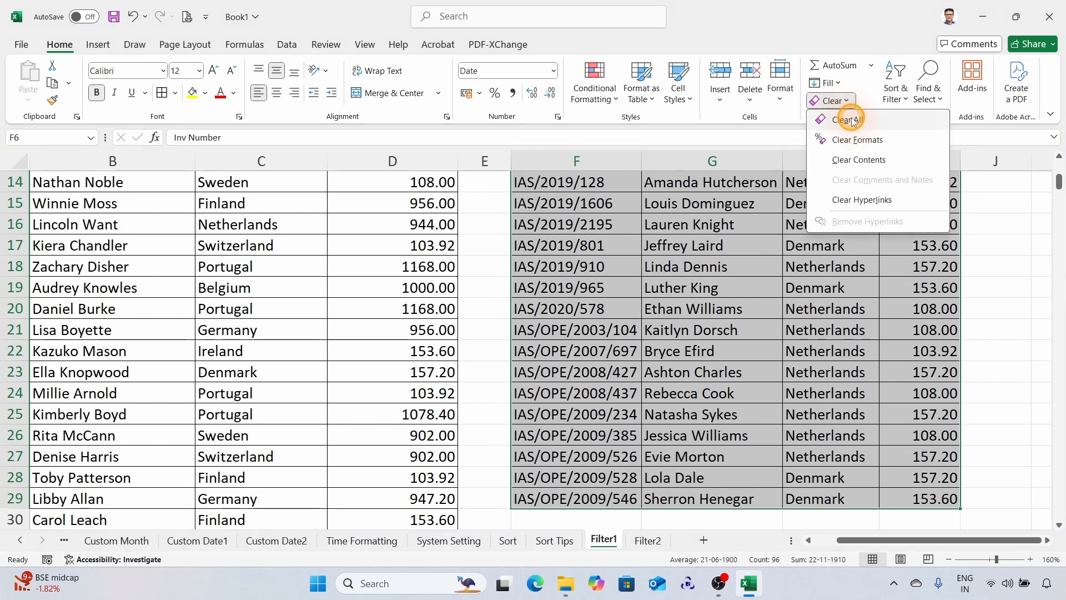
click(853, 122)
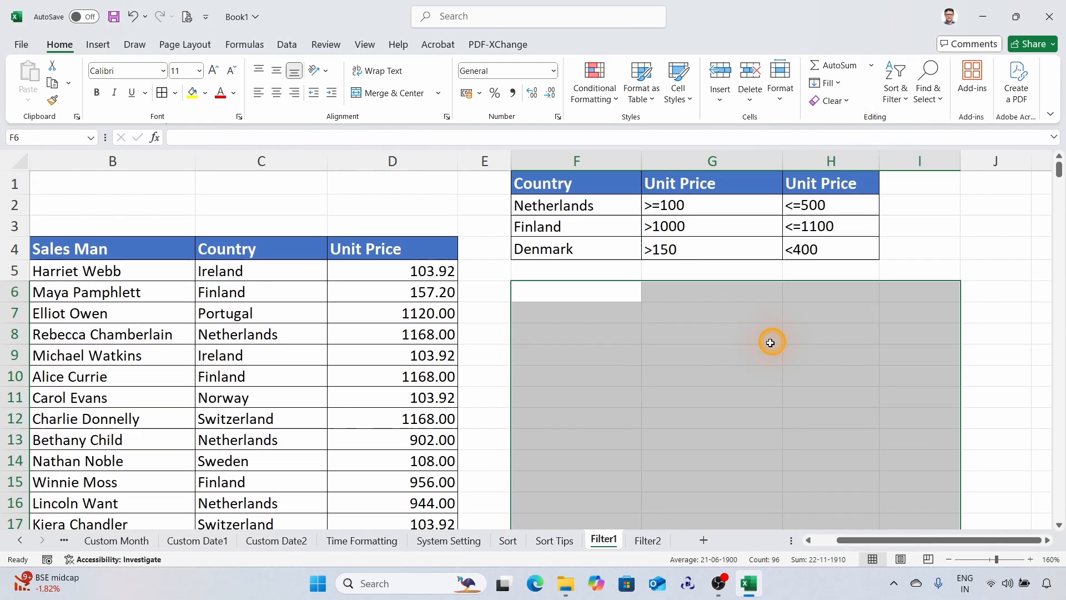
click(566, 301)
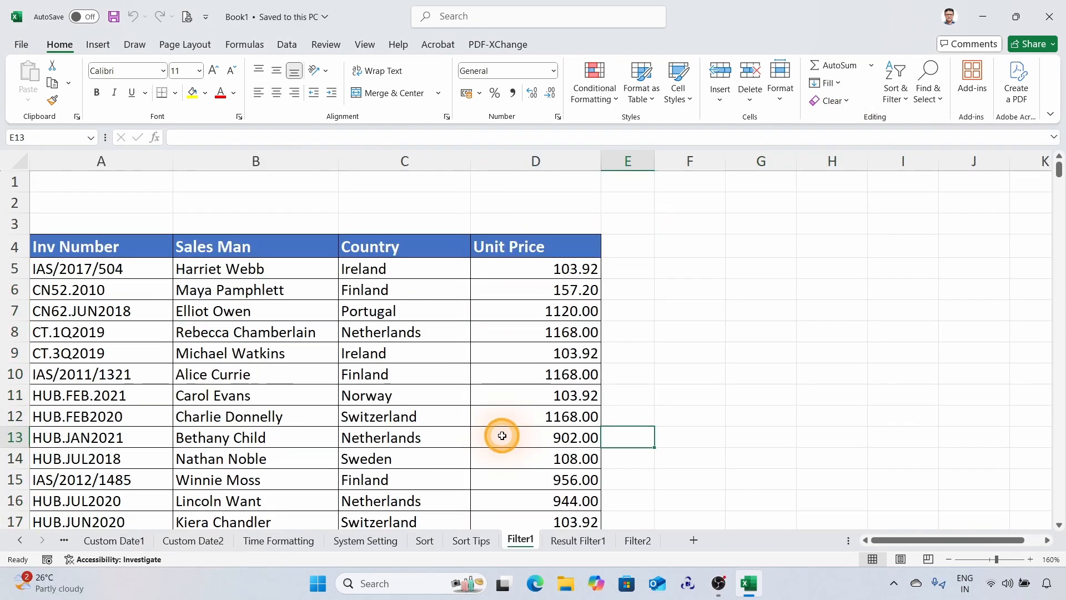
Filter the invoice table by the value of the Norway cell C11 in the Country column.
click(382, 396)
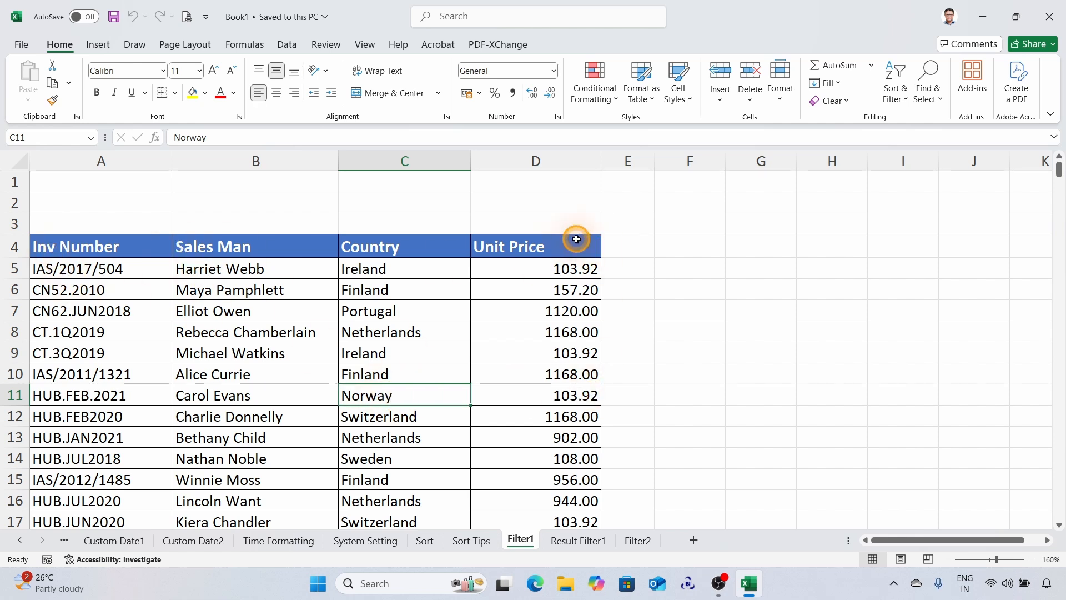
right_click(395, 395)
mouse_move(442, 369)
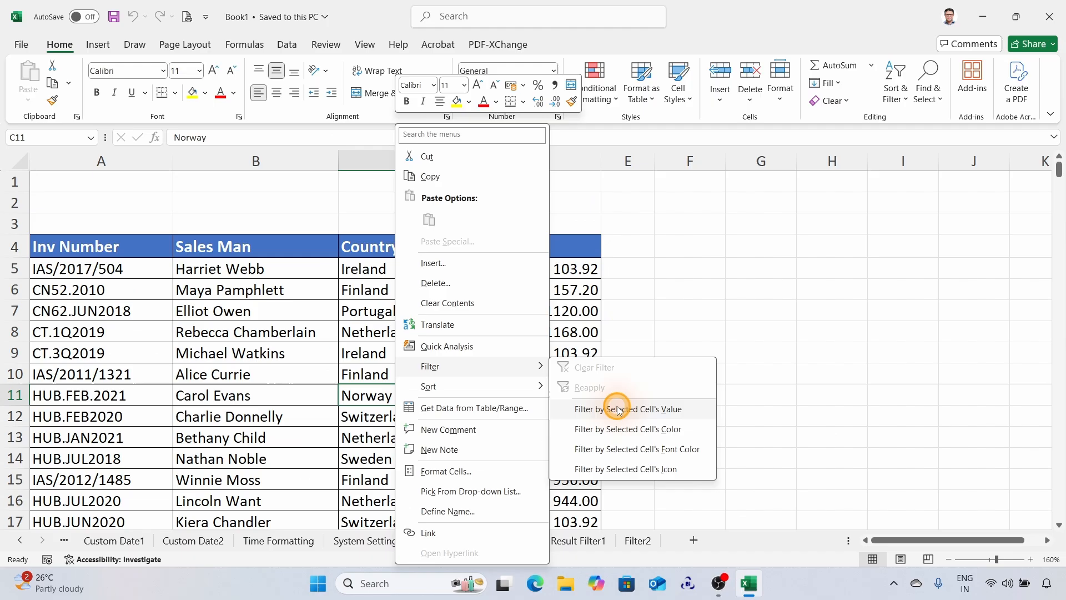
click(663, 475)
scroll(373, 339, down, 3)
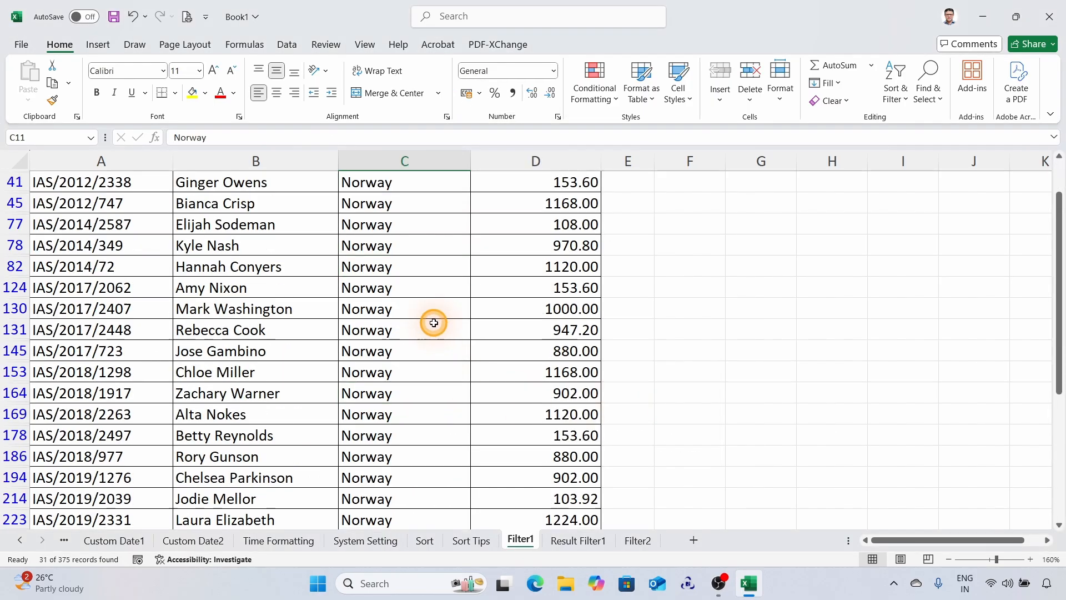
scroll(433, 327, down, 3)
scroll(435, 344, up, 6)
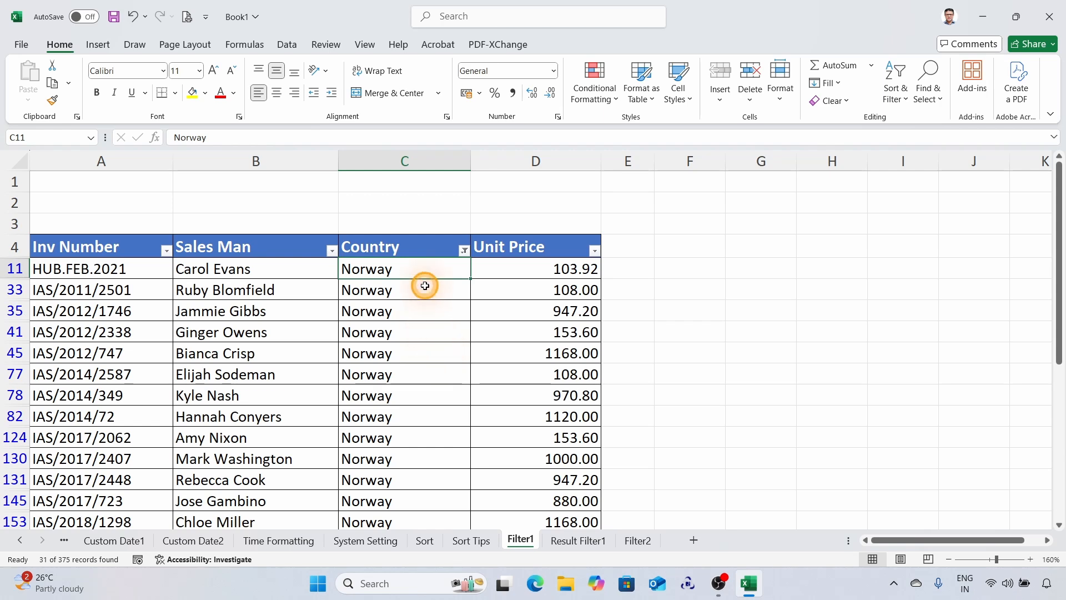
right_click(431, 328)
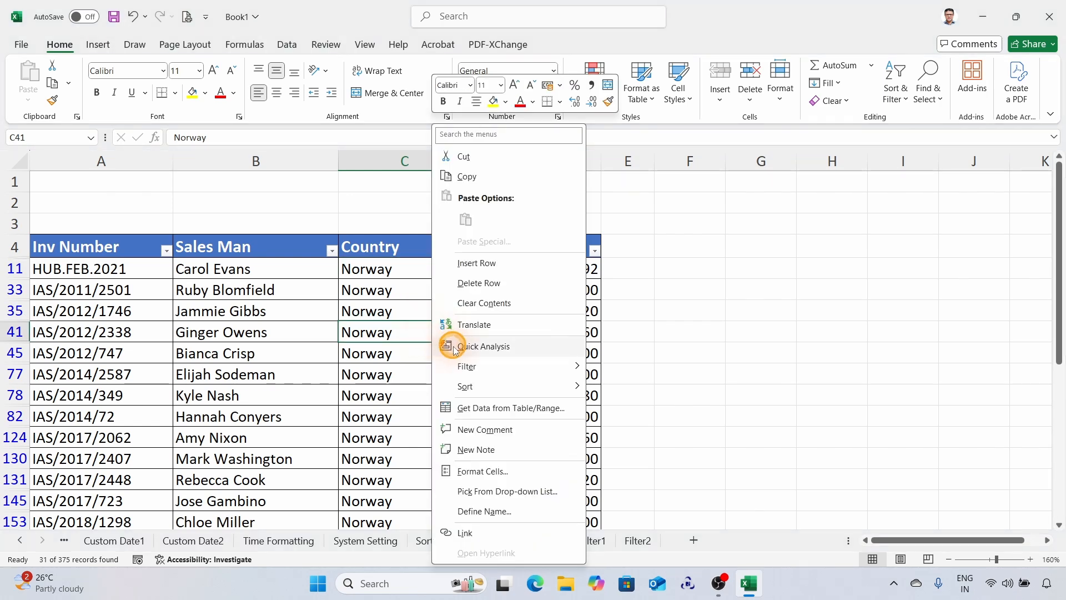
mouse_move(496, 368)
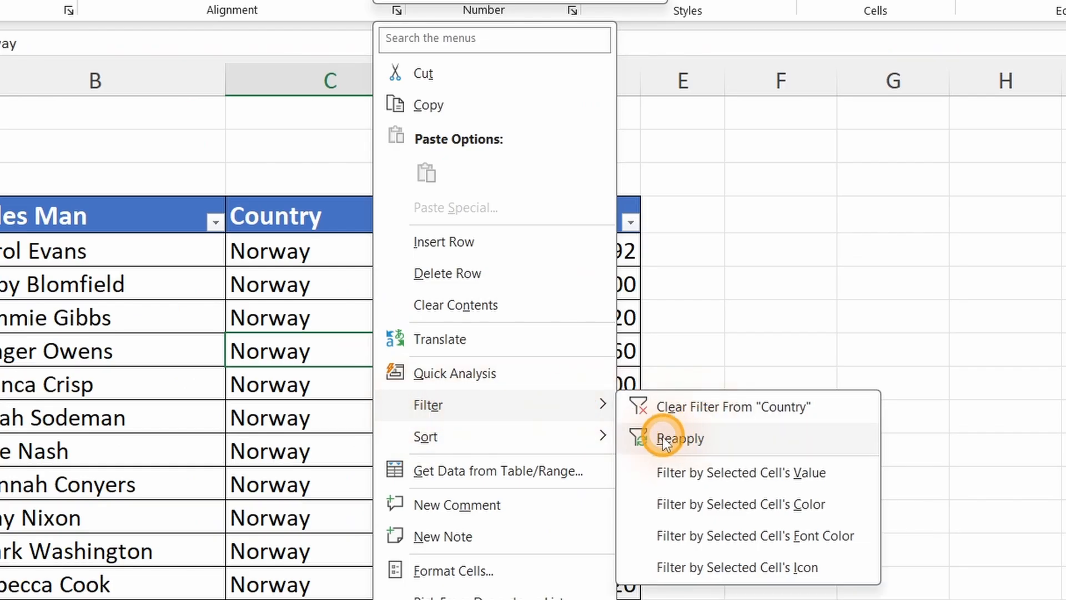
click(1010, 343)
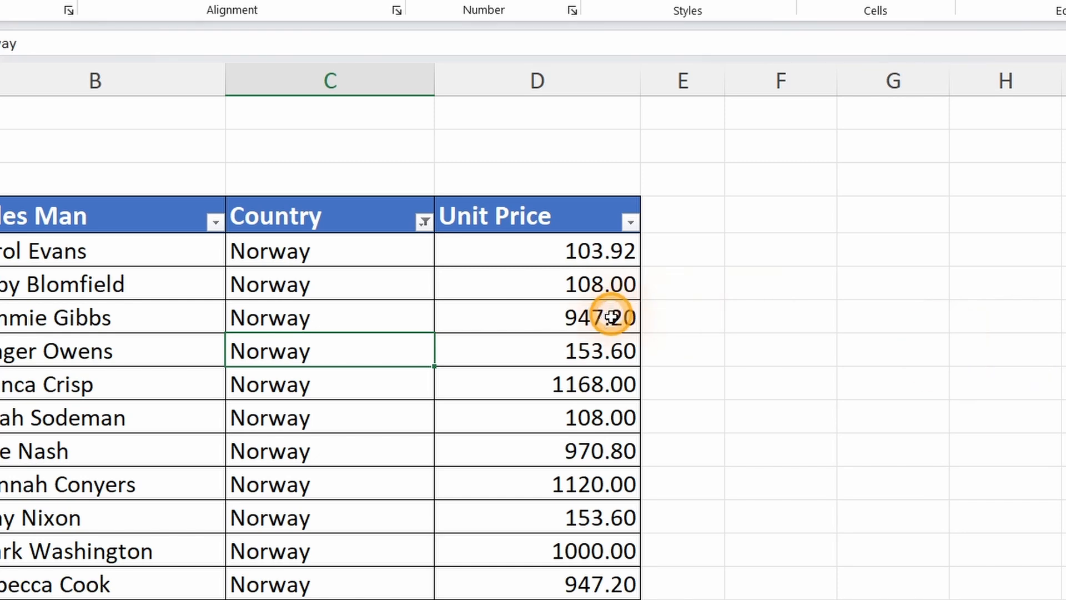
Clear the filter from the Country column so all invoices are listed again.
right_click(293, 384)
mouse_move(341, 406)
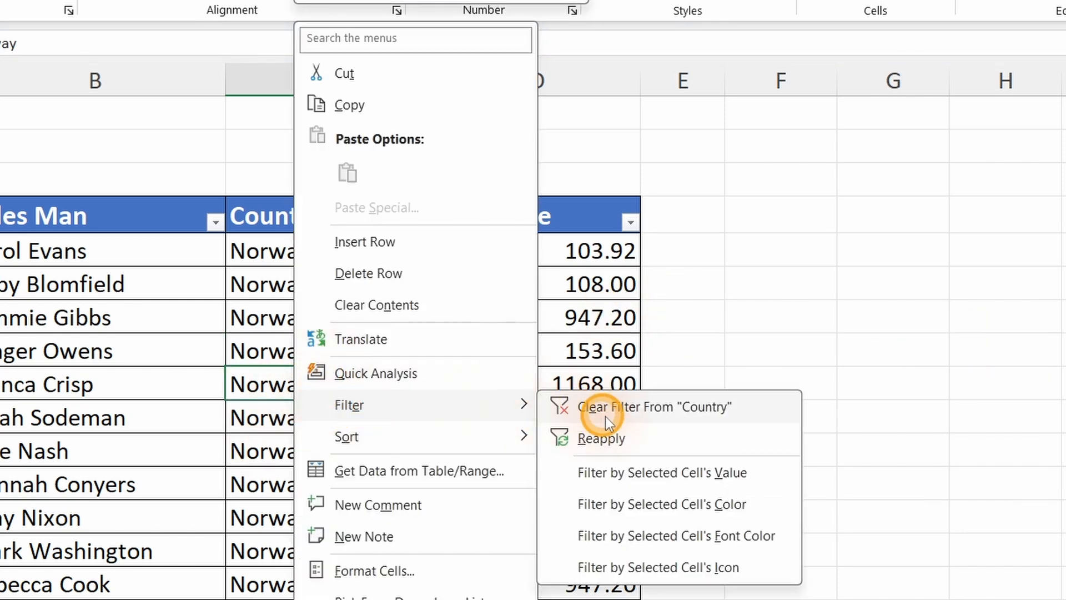
click(620, 411)
Filter the invoice table by the value of the 1120.00 cell in the Portugal row's Unit Price.
click(585, 317)
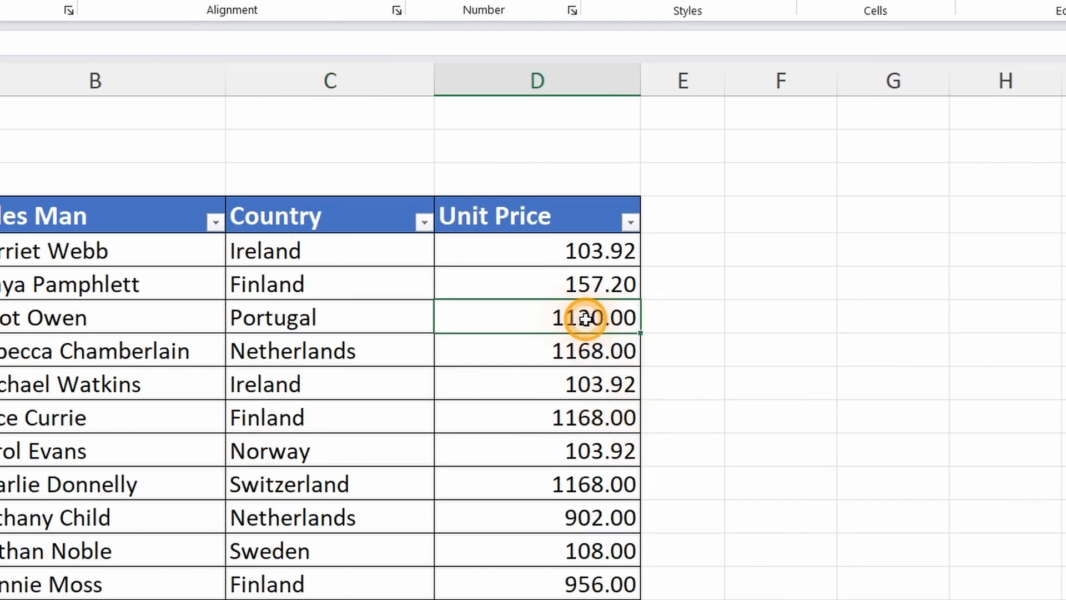
right_click(585, 318)
mouse_move(638, 408)
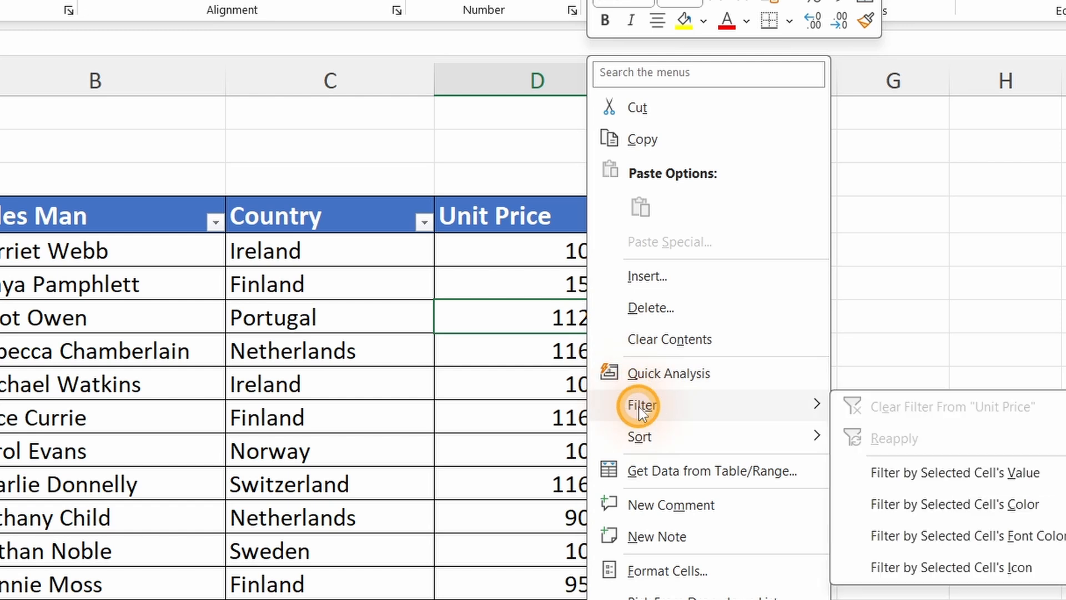
click(926, 471)
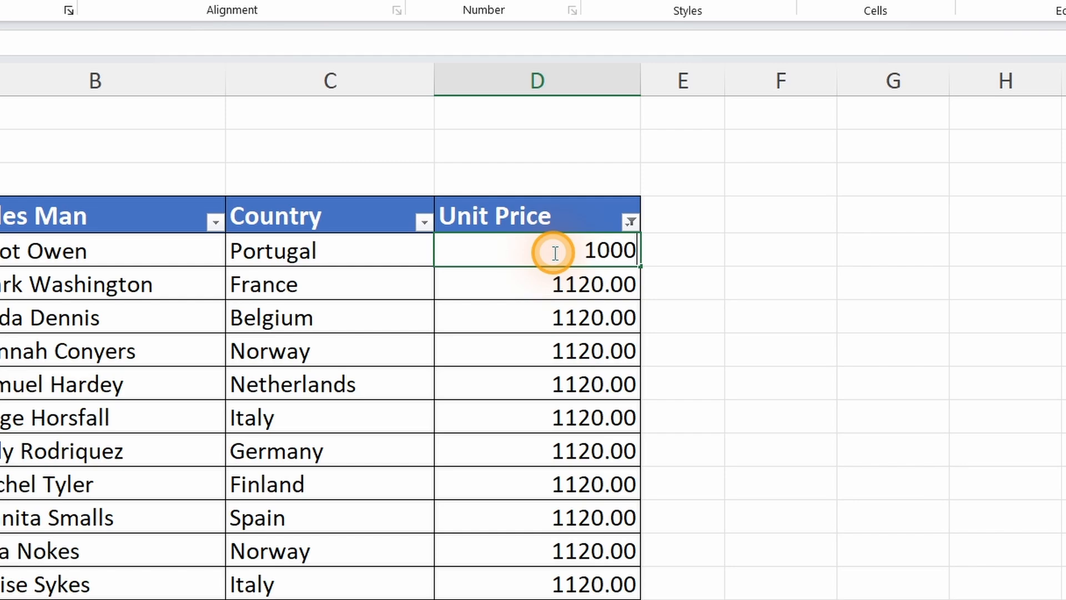
Set the Unit Price in the first filtered row, the Portugal invoice in row 7, to 1000.
click(555, 253)
text(1000)
key(Return)
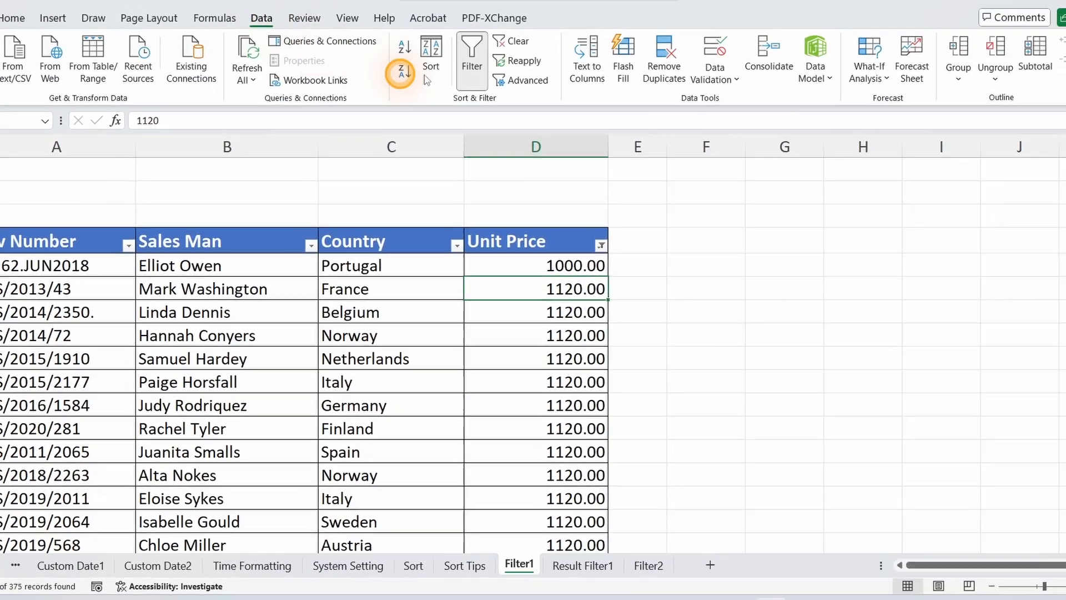
right_click(536, 285)
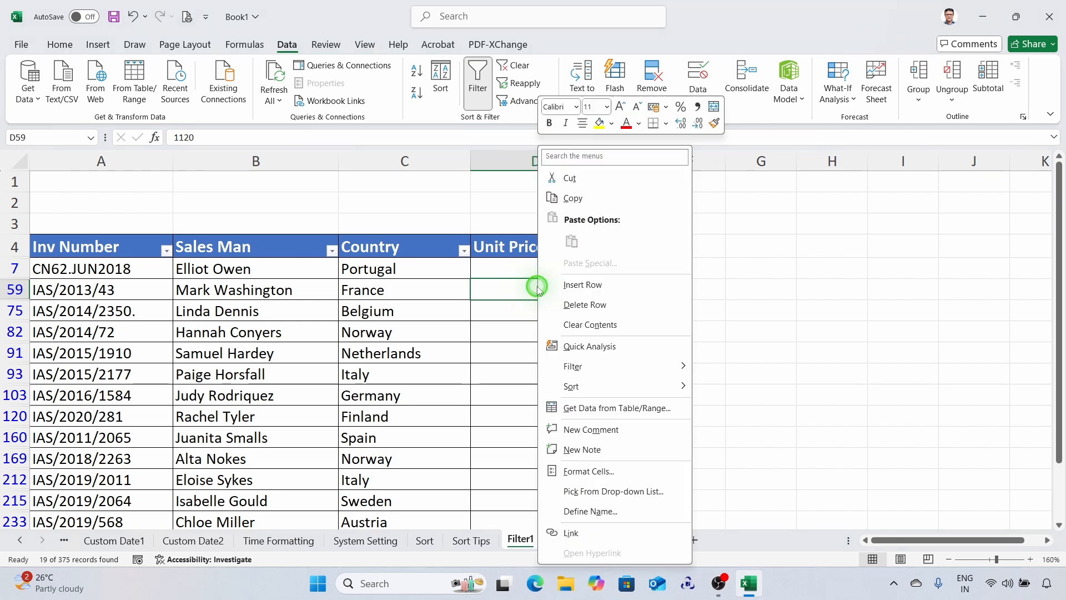
mouse_move(572, 366)
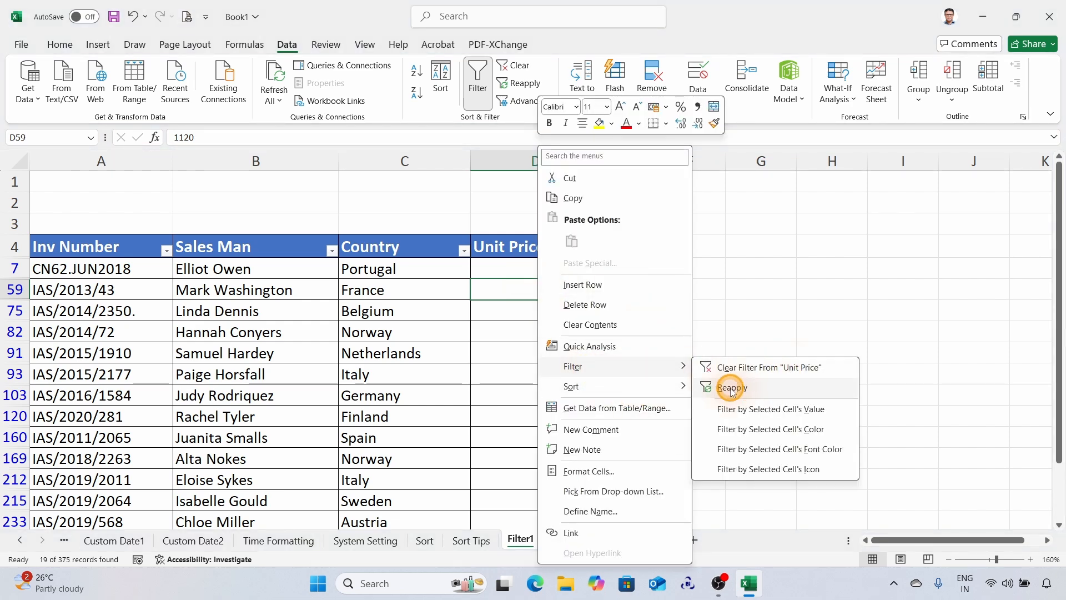
click(390, 276)
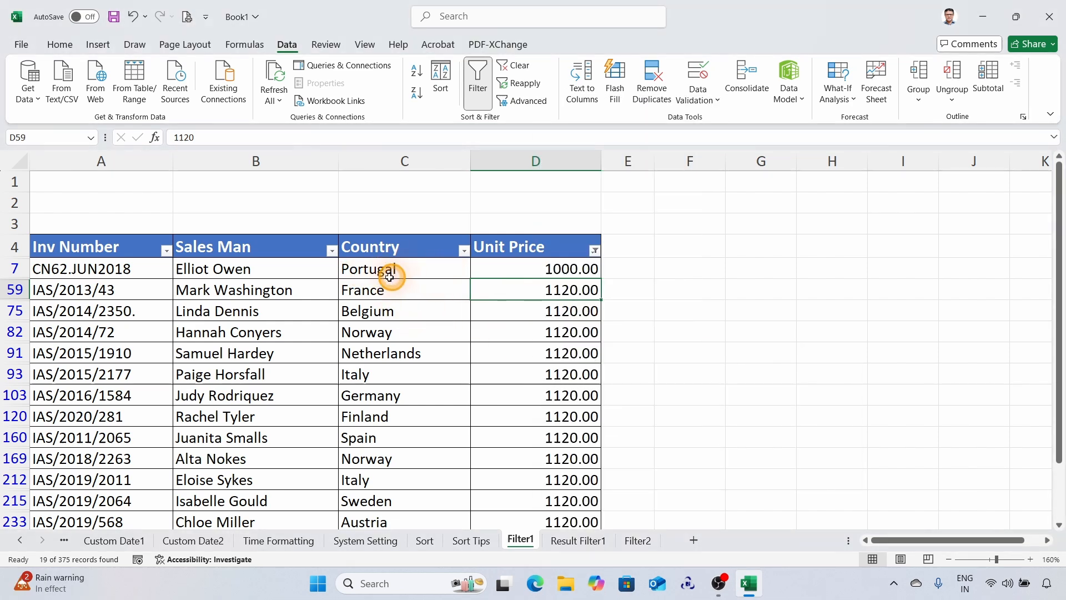
right_click(569, 292)
click(539, 272)
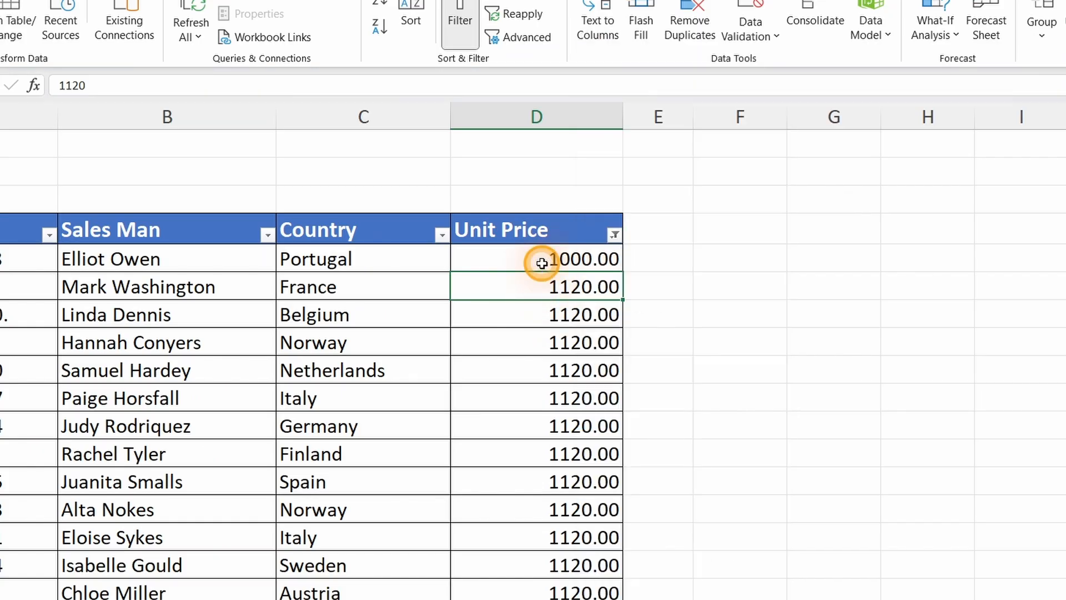
Reapply the Unit Price filter from the edited 1000.00 cell so it accounts for the changed value.
click(553, 261)
right_click(552, 259)
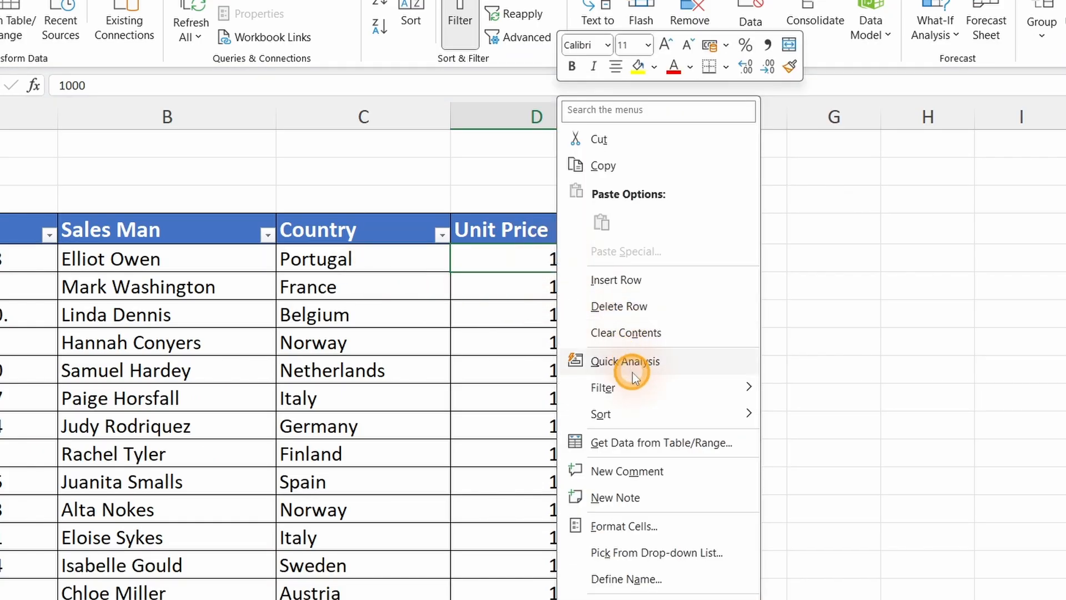
mouse_move(623, 386)
click(799, 414)
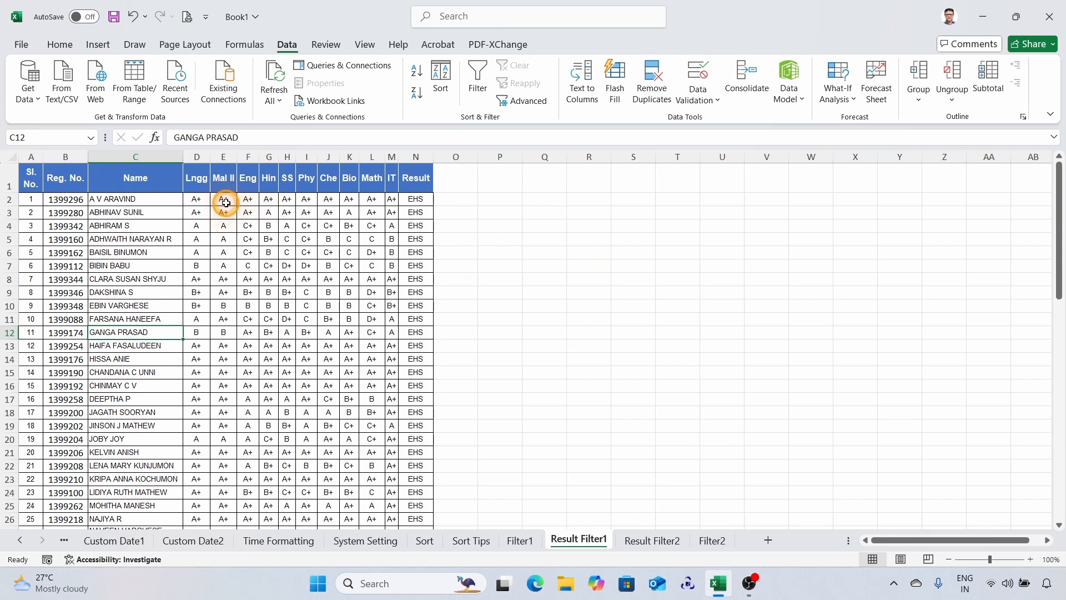
Copy the subject headers Lngg through IT from D1:M1 on the Result Filter1 sheet to cell P1.
click(196, 181)
drag(196, 181, 392, 177)
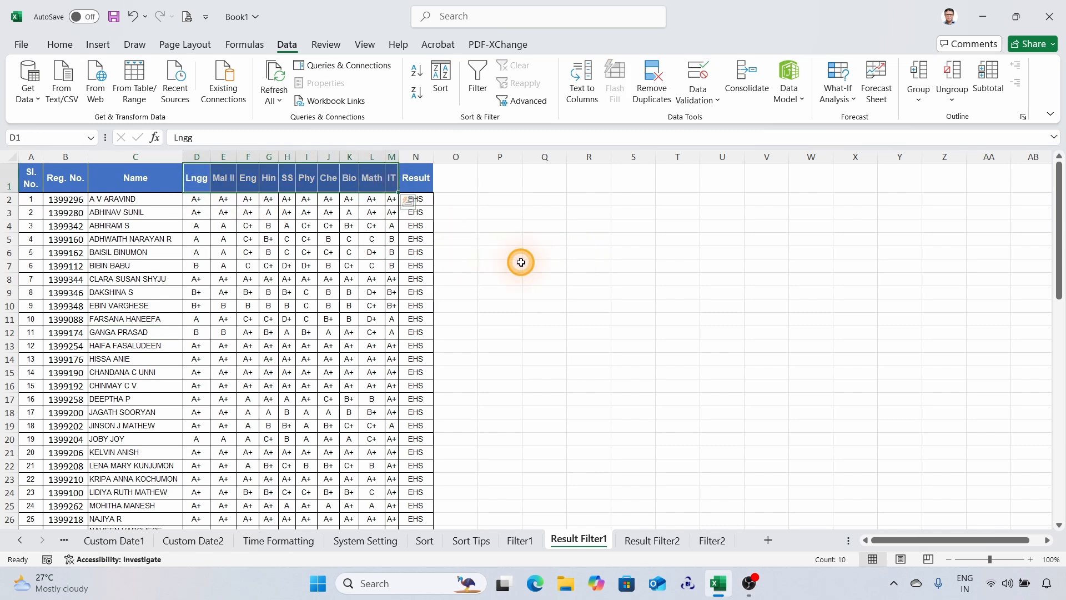
key(ctrl+c)
click(502, 181)
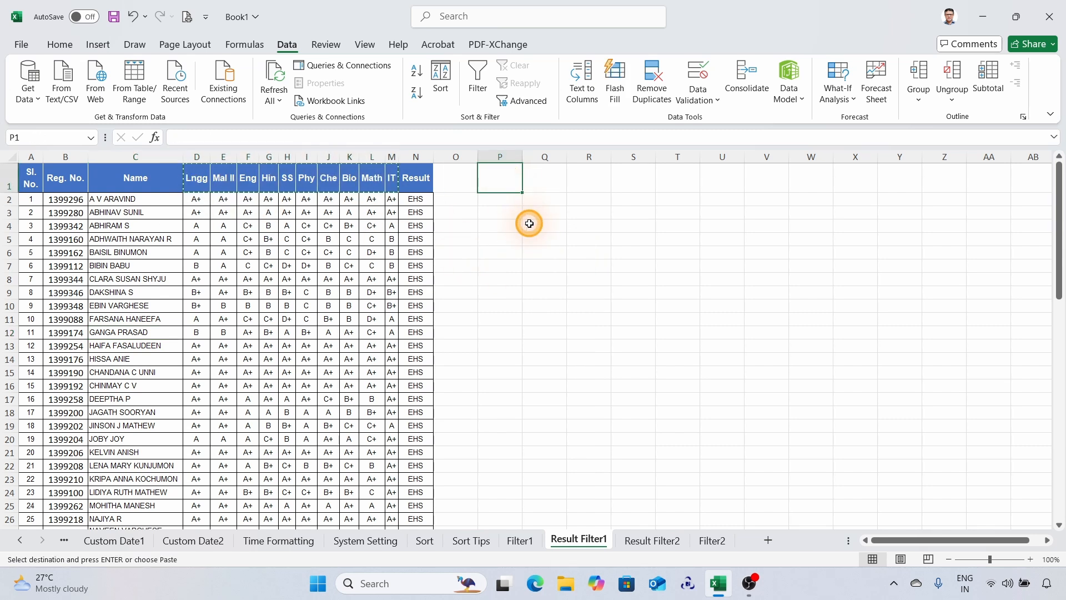
key(ctrl+v)
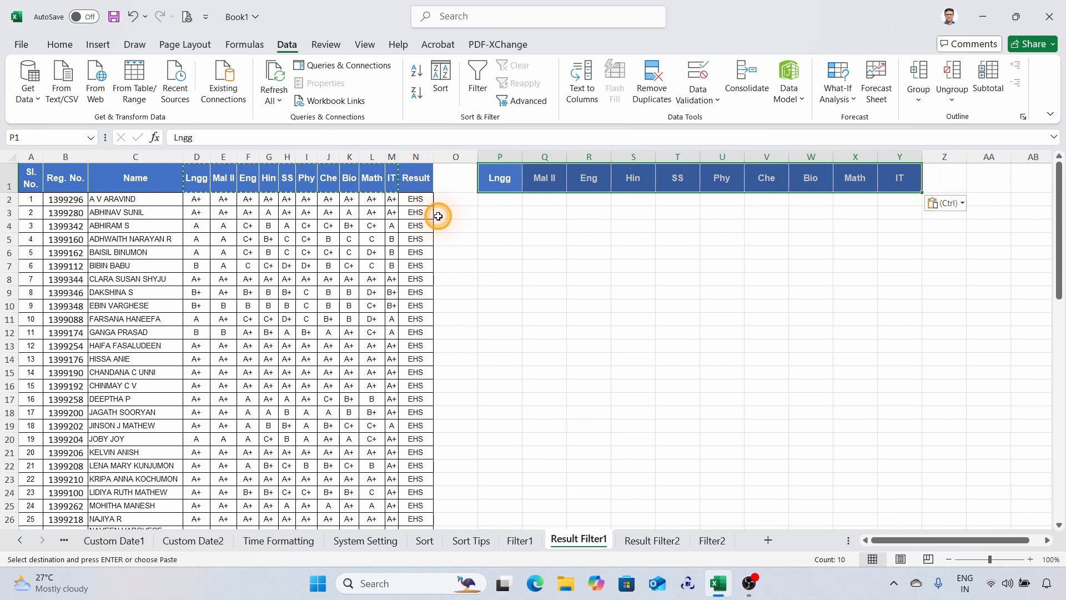
Enter A+ under the Lngg criteria header in P2 and fill it across to the IT column in Y2.
click(507, 202)
text(A+)
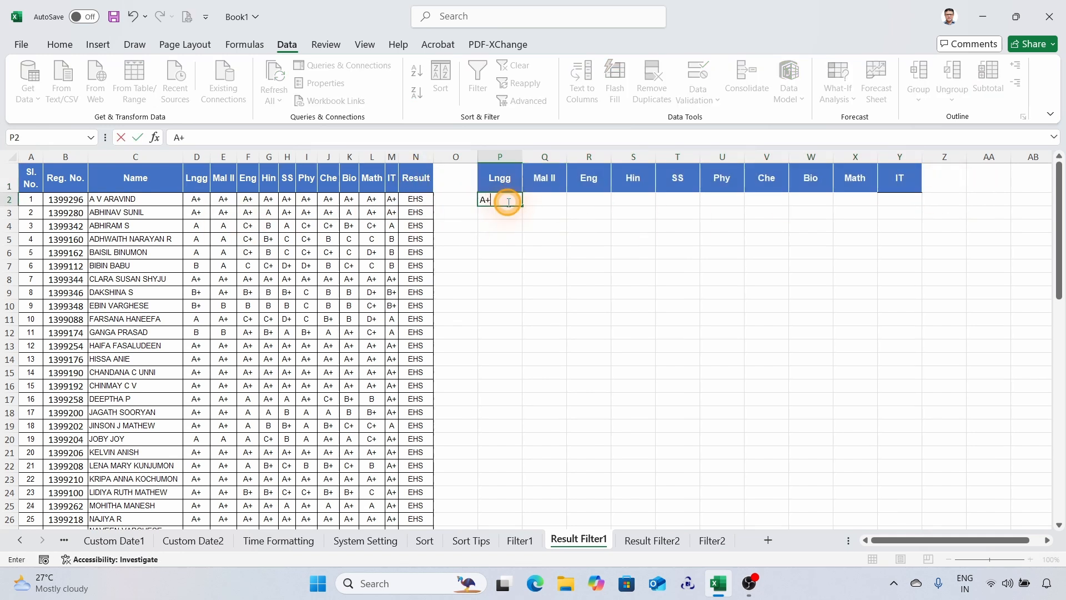
key(Return)
click(507, 201)
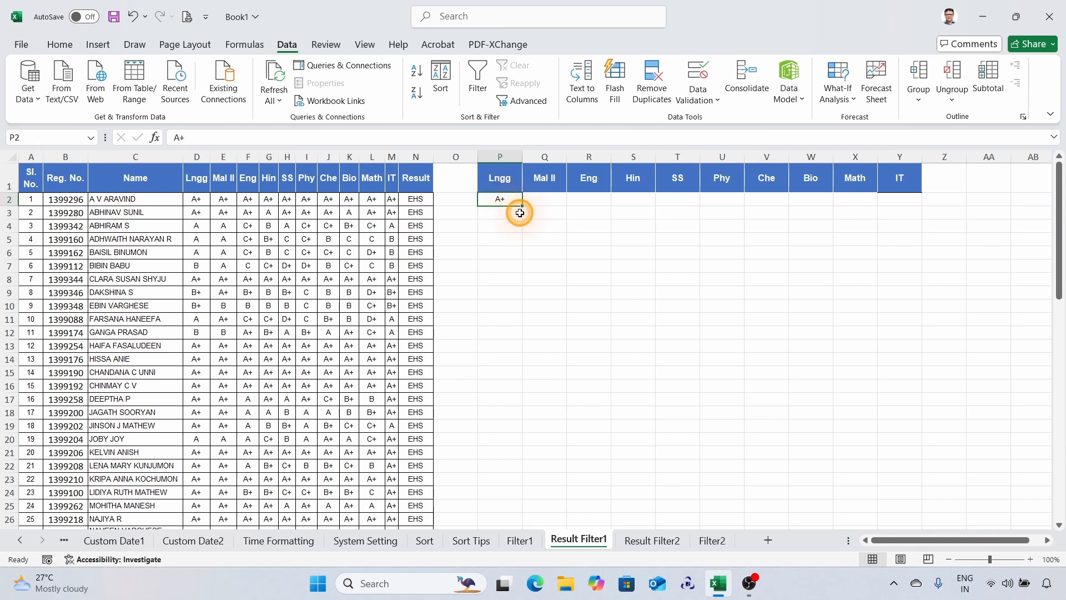
drag(521, 205, 902, 202)
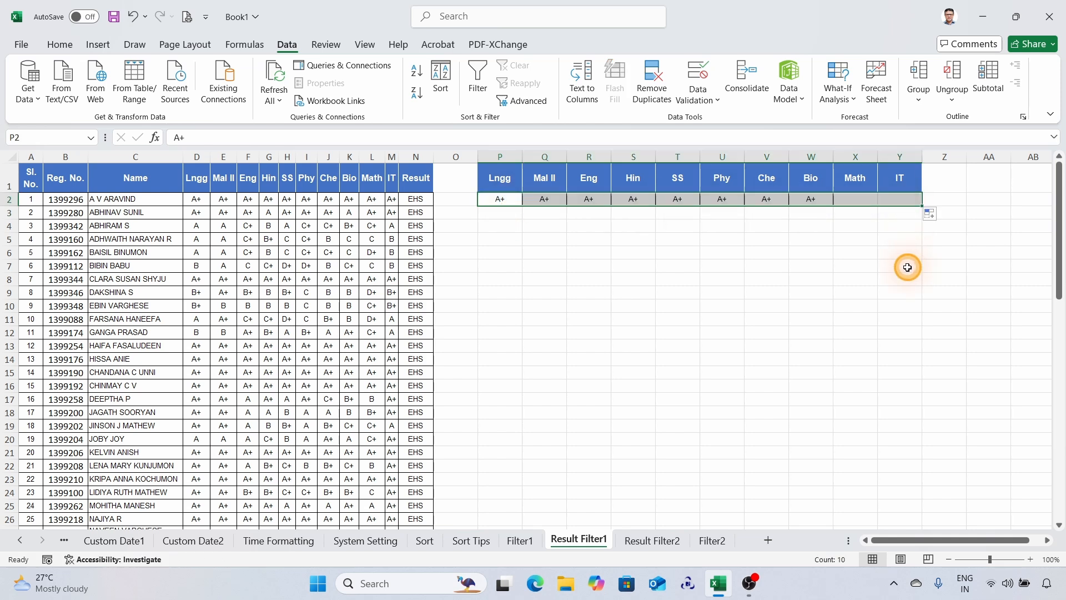
click(534, 268)
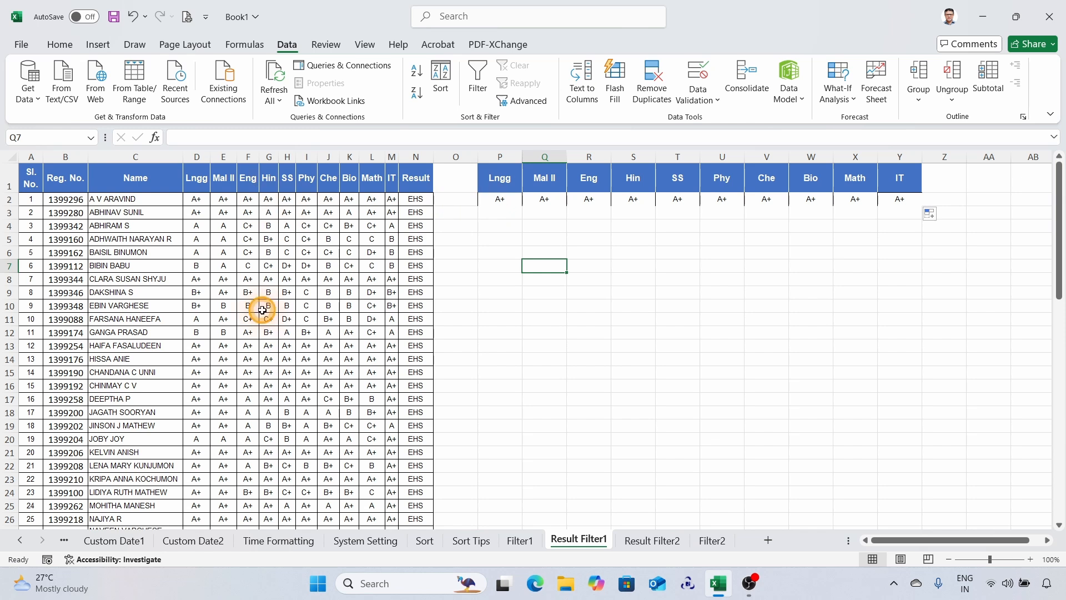
click(306, 319)
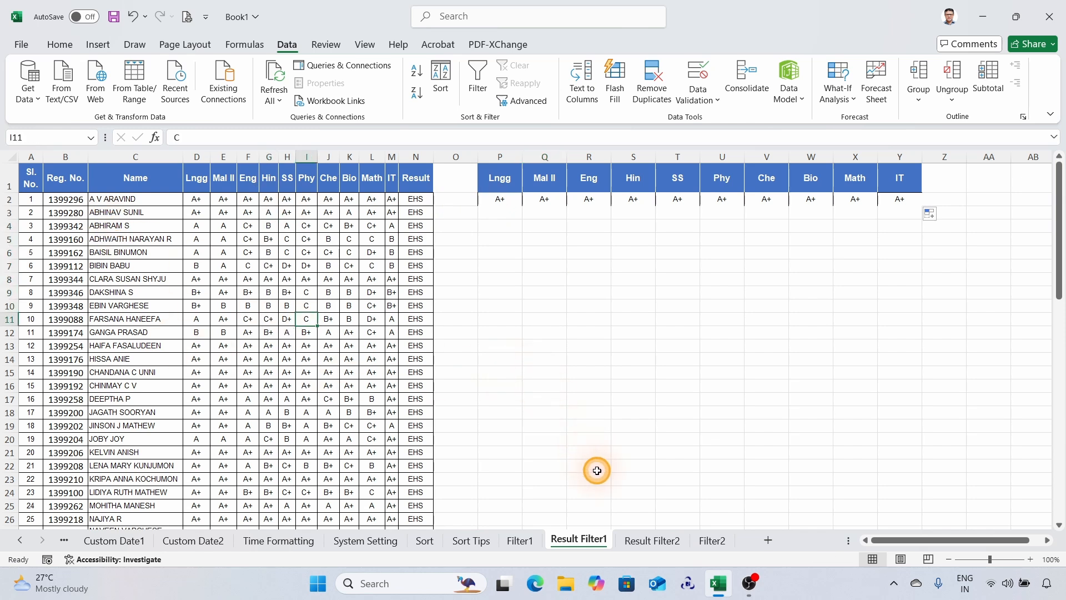
Start an Advanced Filter from the Result Filter2 sheet, set to copy the results to another location.
click(651, 540)
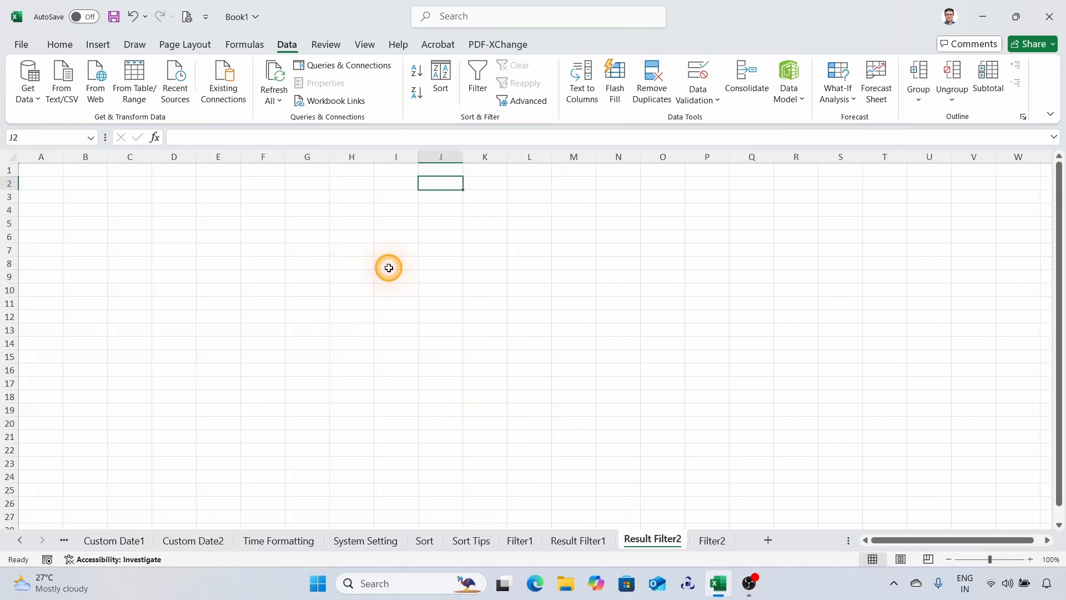
click(525, 102)
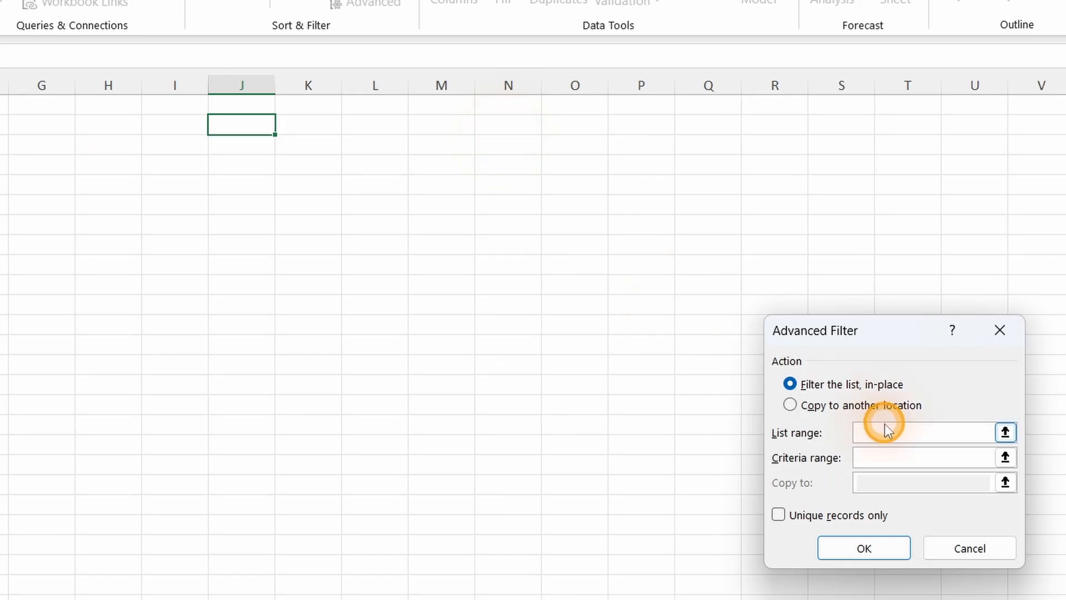
click(790, 406)
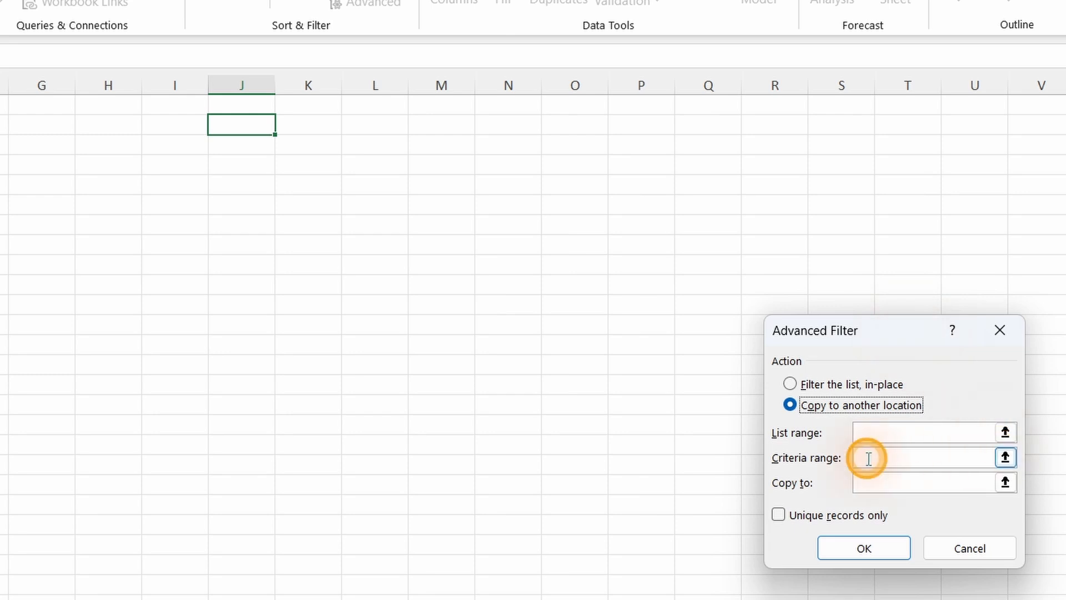
Set the Advanced Filter's list range to the full student table, A1:N70, on the Result Filter1 sheet.
click(1005, 432)
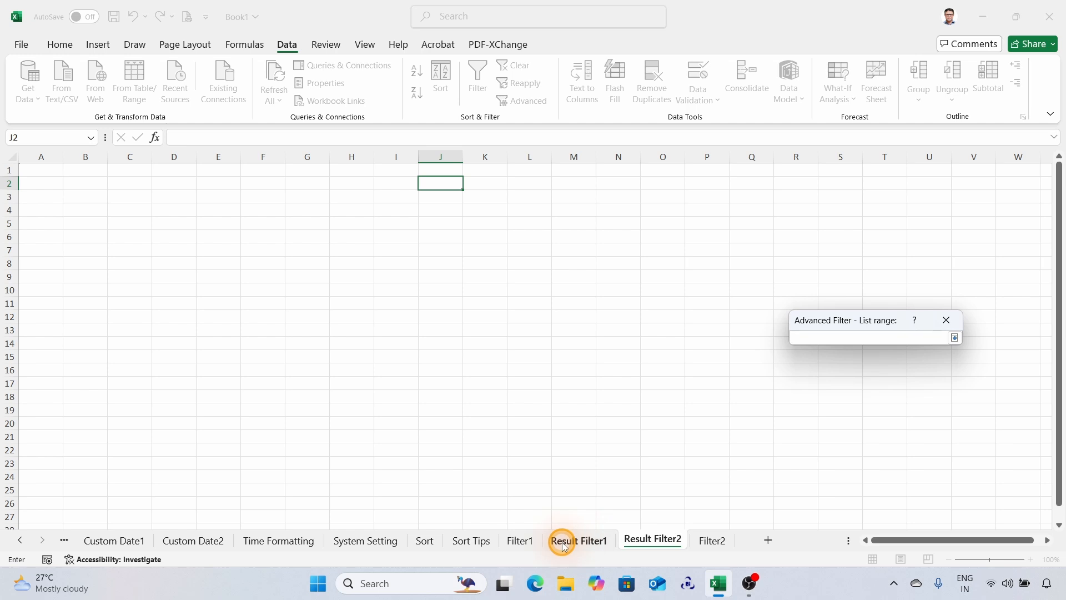
click(563, 545)
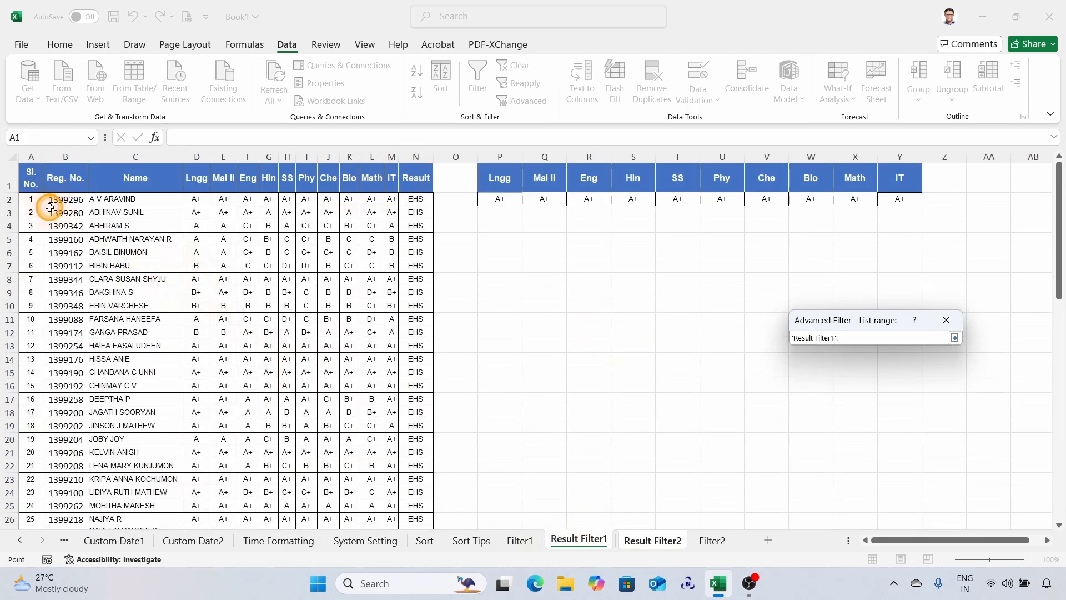
scroll(345, 201, down, 9)
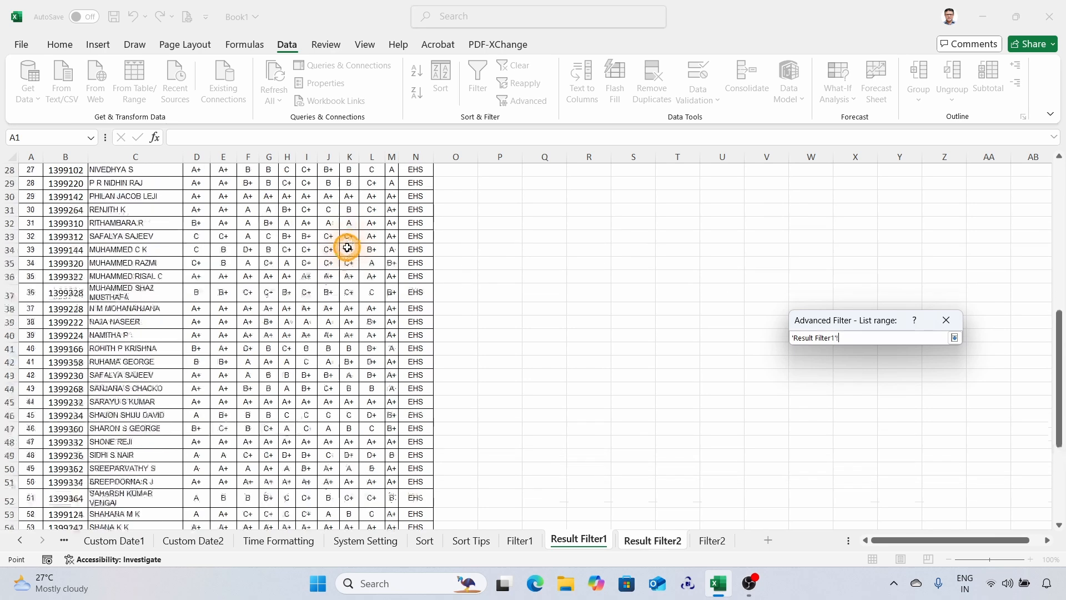
scroll(347, 245, up, 9)
drag(34, 177, 416, 414)
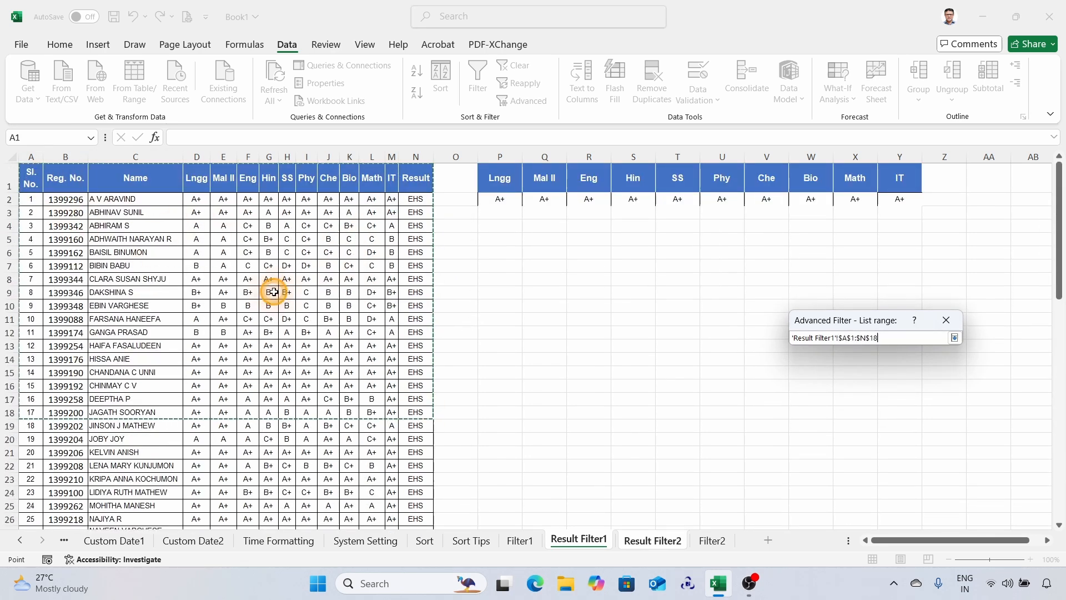
click(33, 178)
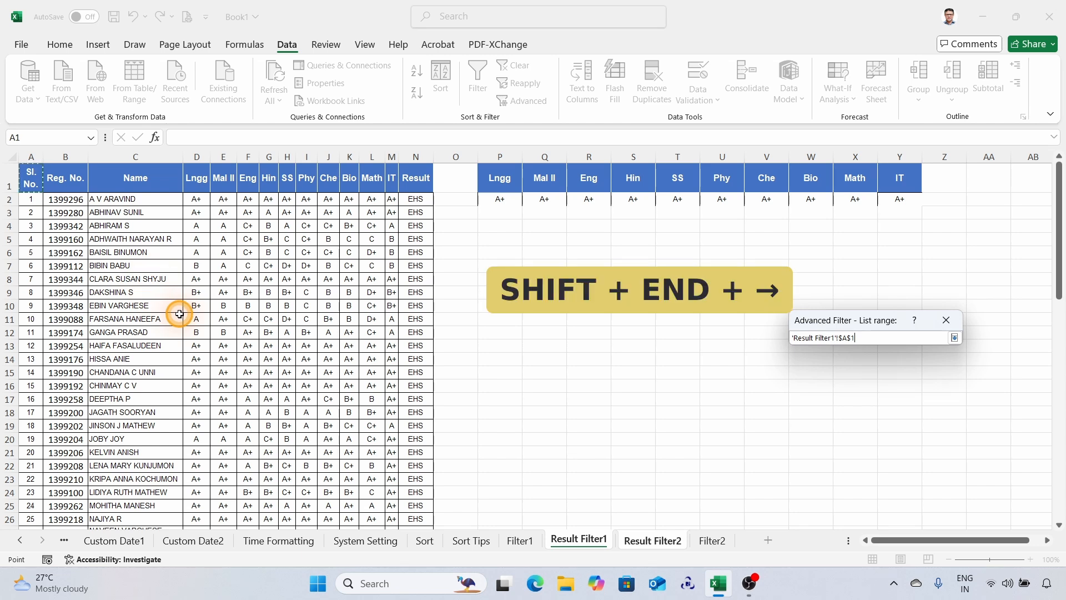
key(End)
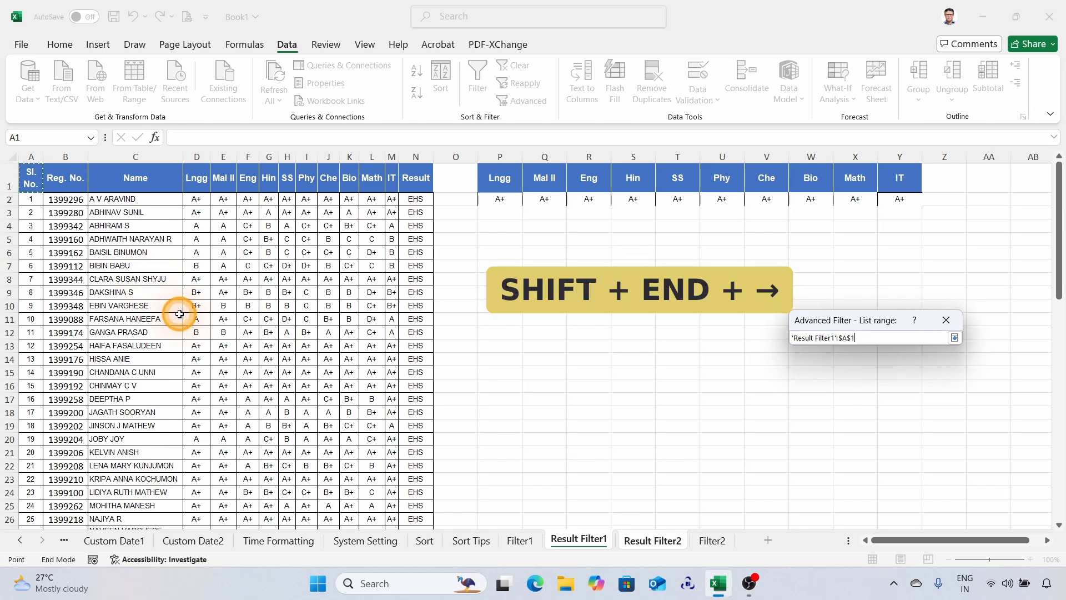
key(shift+Right)
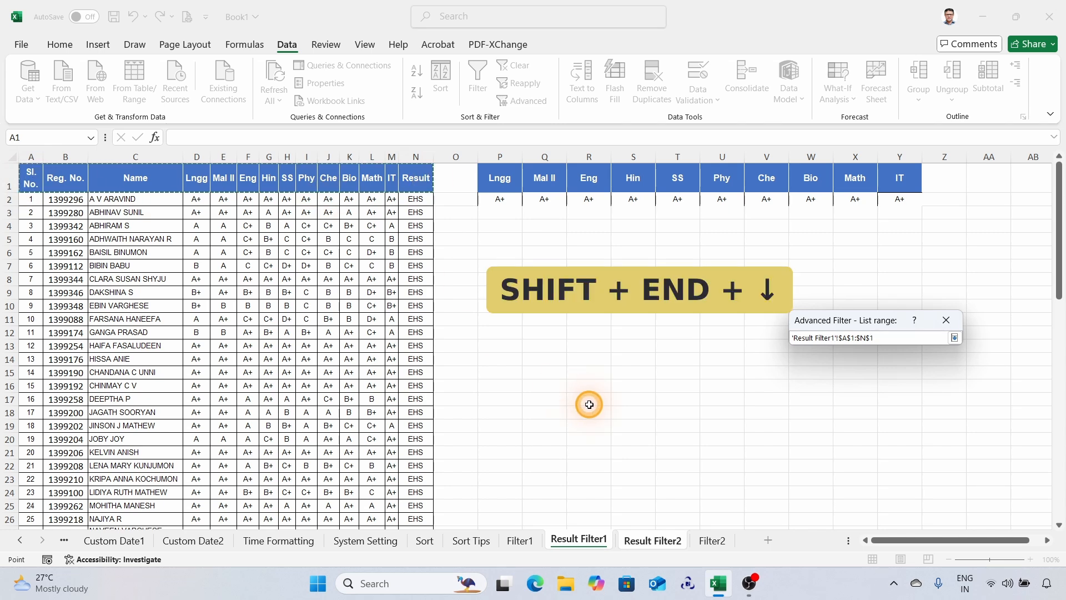
key(End)
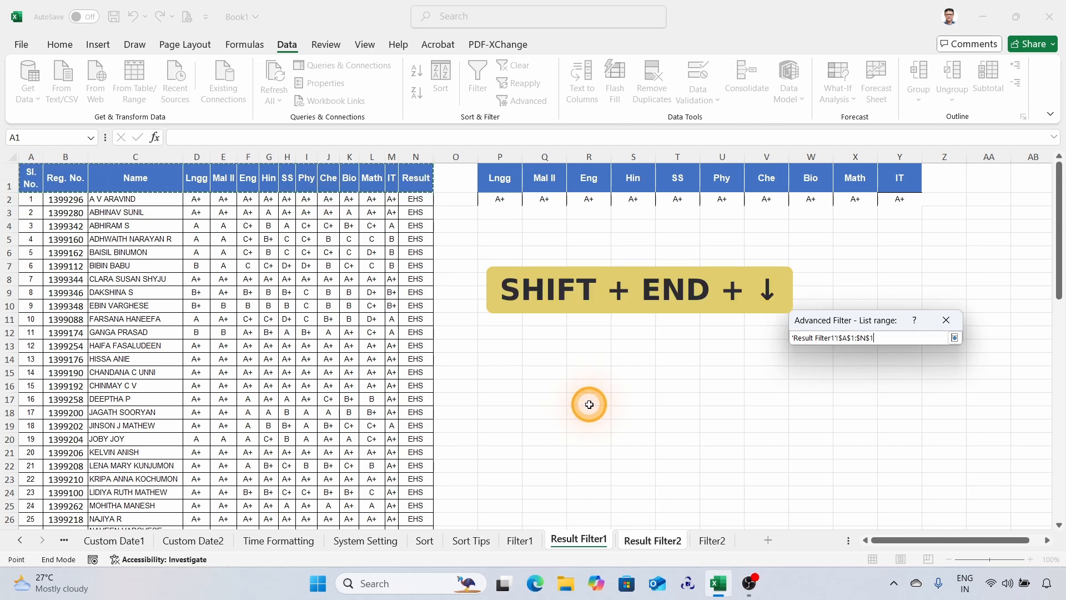
key(shift+Down)
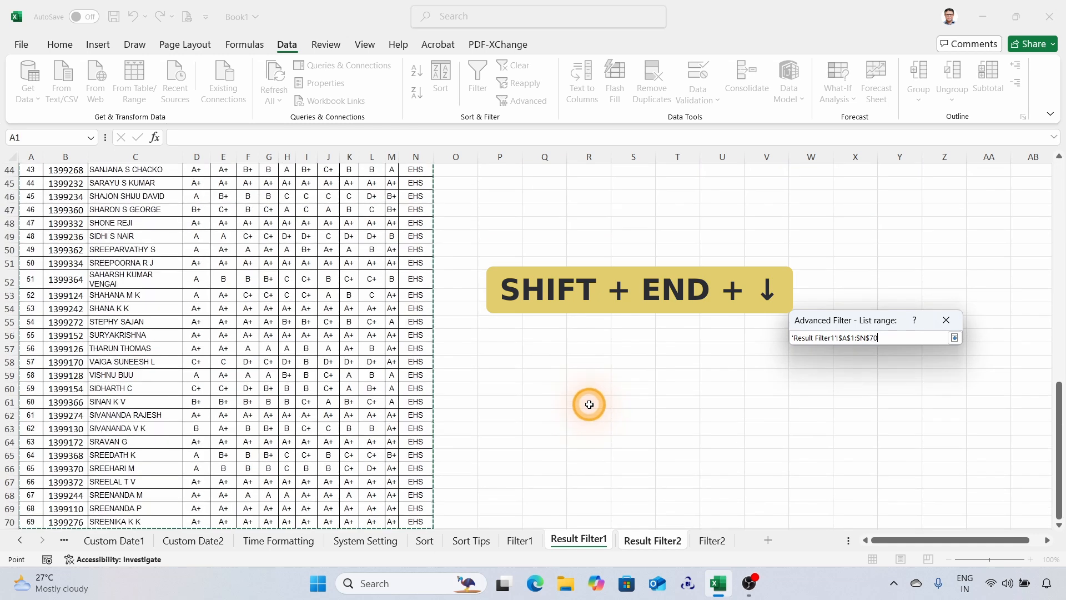
scroll(522, 362, up, 15)
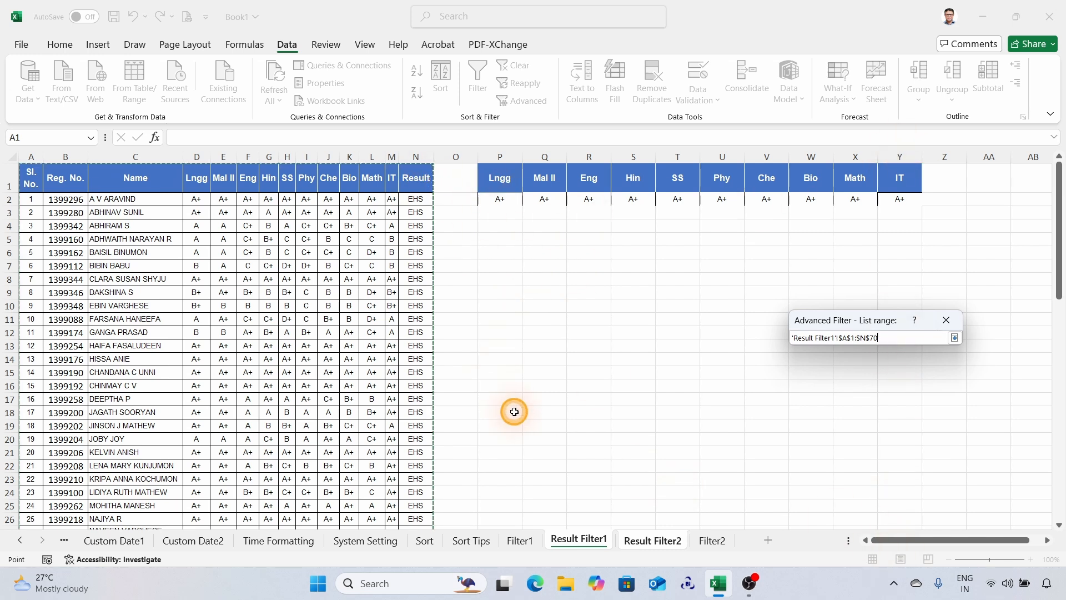
click(953, 337)
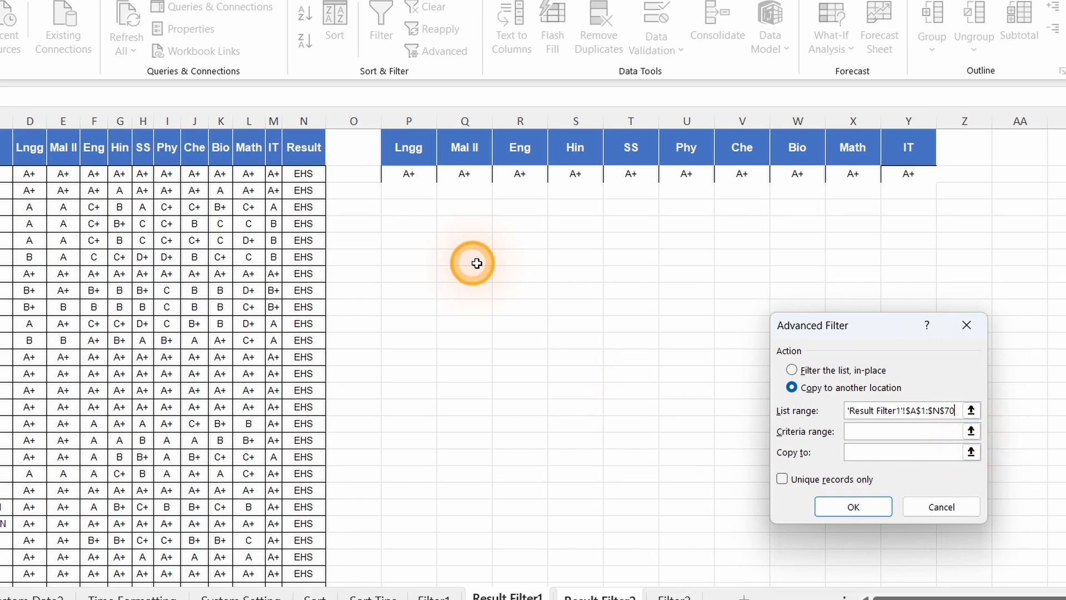
Set the criteria range to the subject headers and A+ grades in P1:Y2 on the Result Filter1 sheet.
click(970, 432)
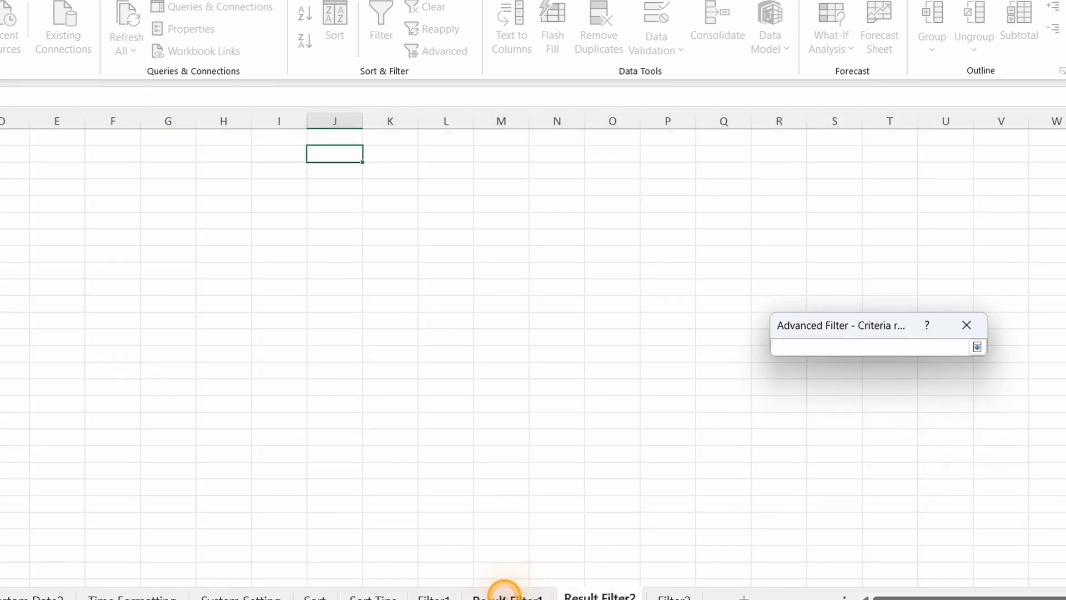
click(505, 594)
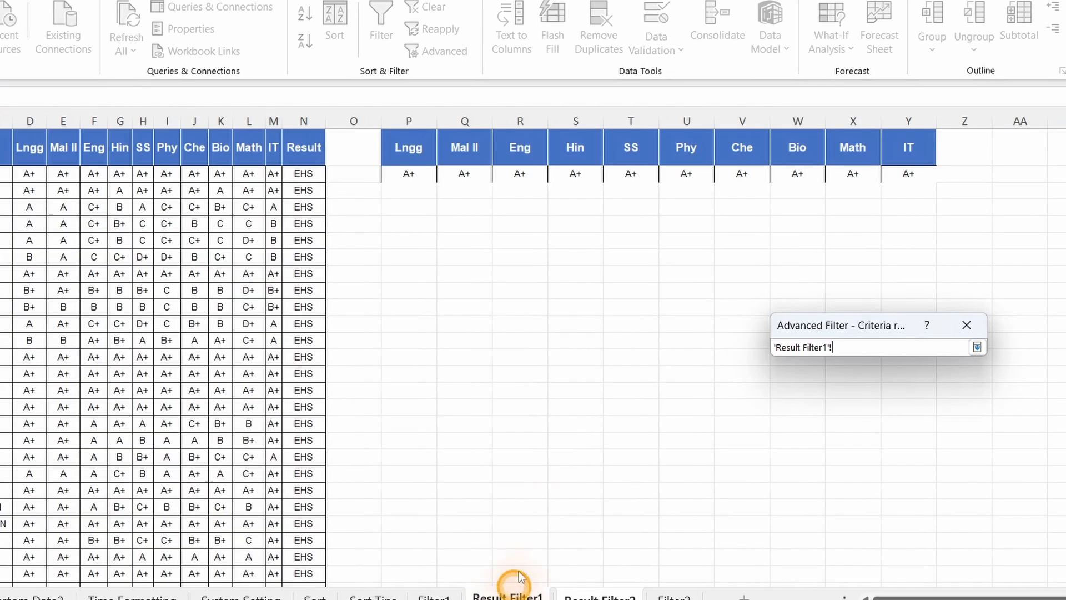
drag(409, 149, 901, 174)
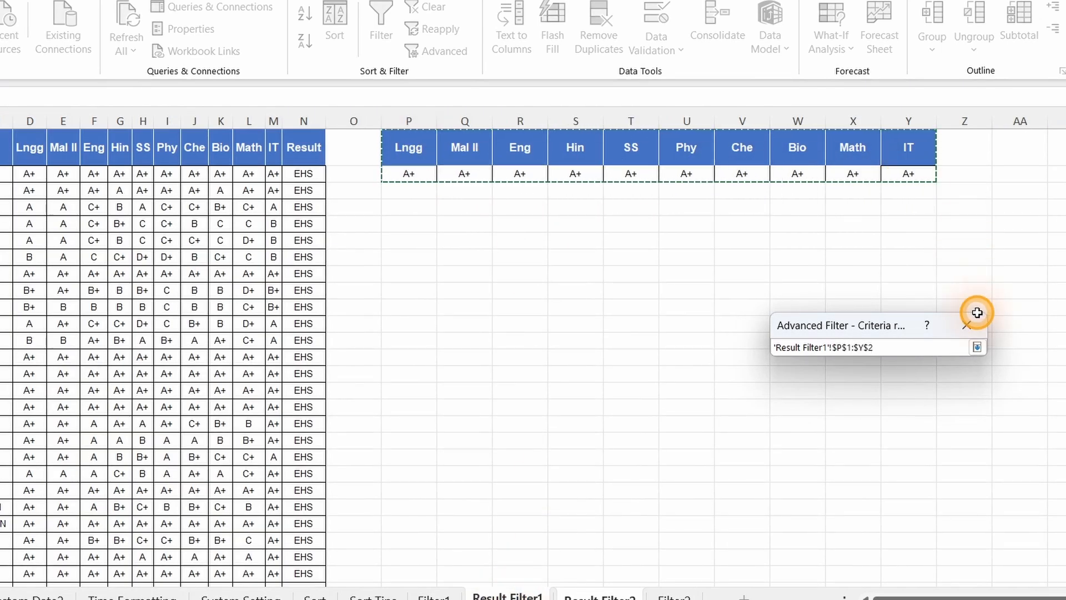
click(976, 347)
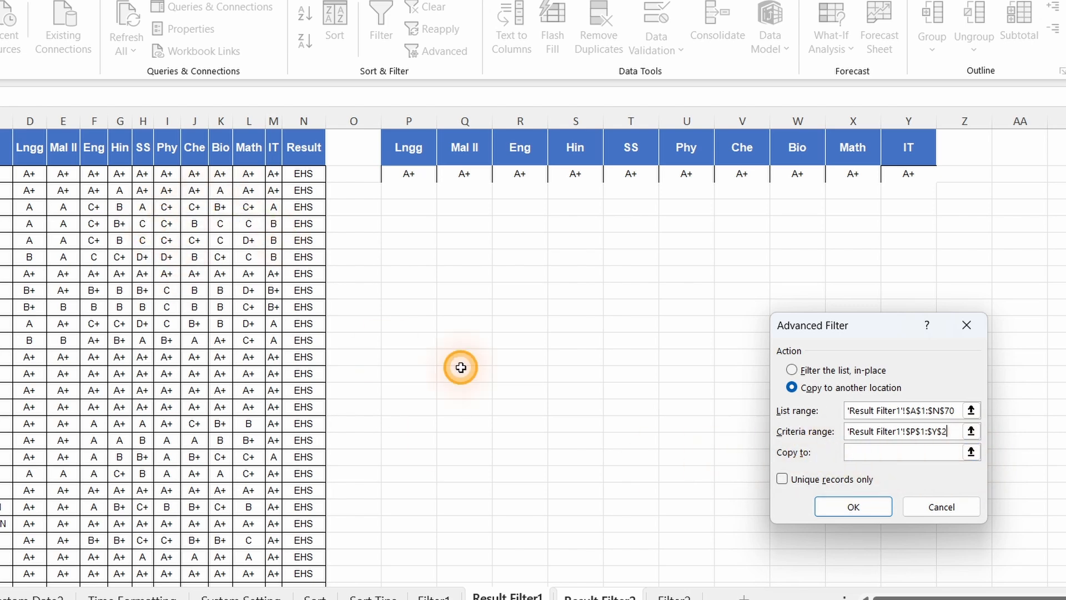
Extract the matching student records to cell A1 of the Result Filter2 sheet and widen the Name column.
click(970, 452)
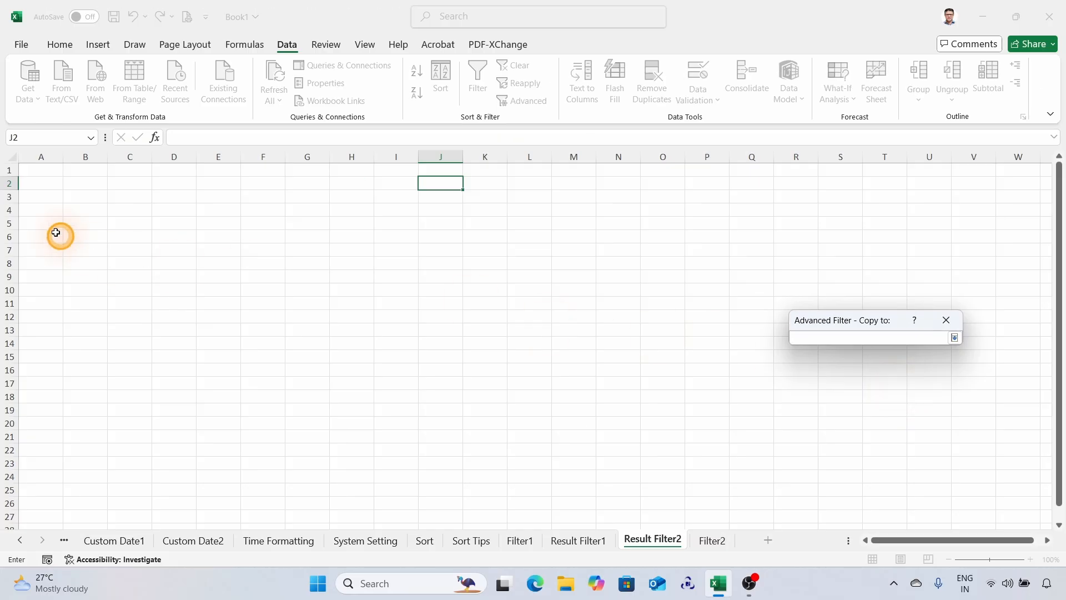
click(38, 170)
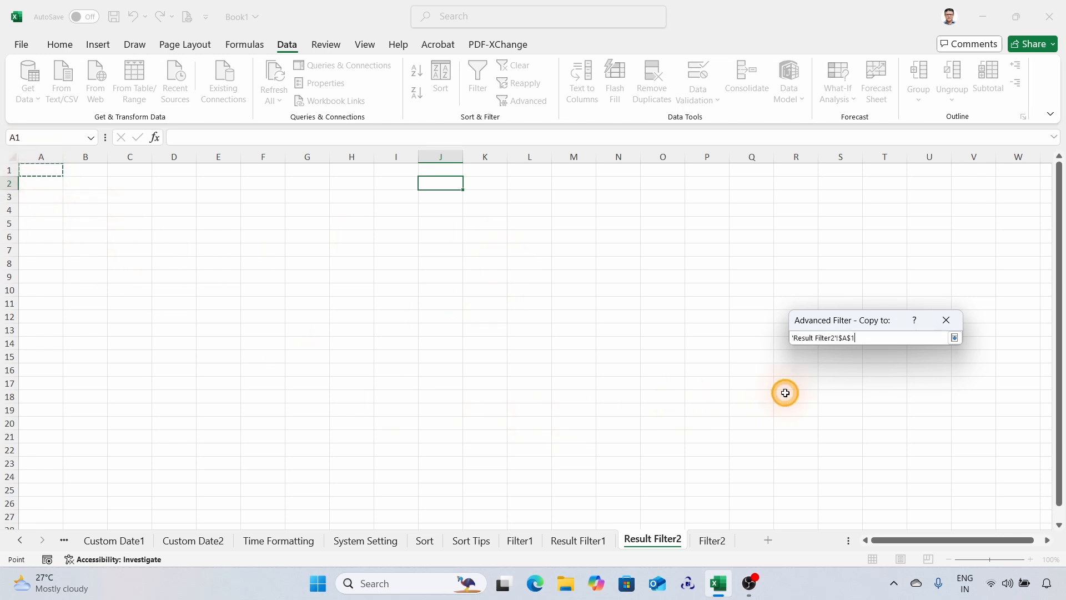
click(954, 338)
click(858, 464)
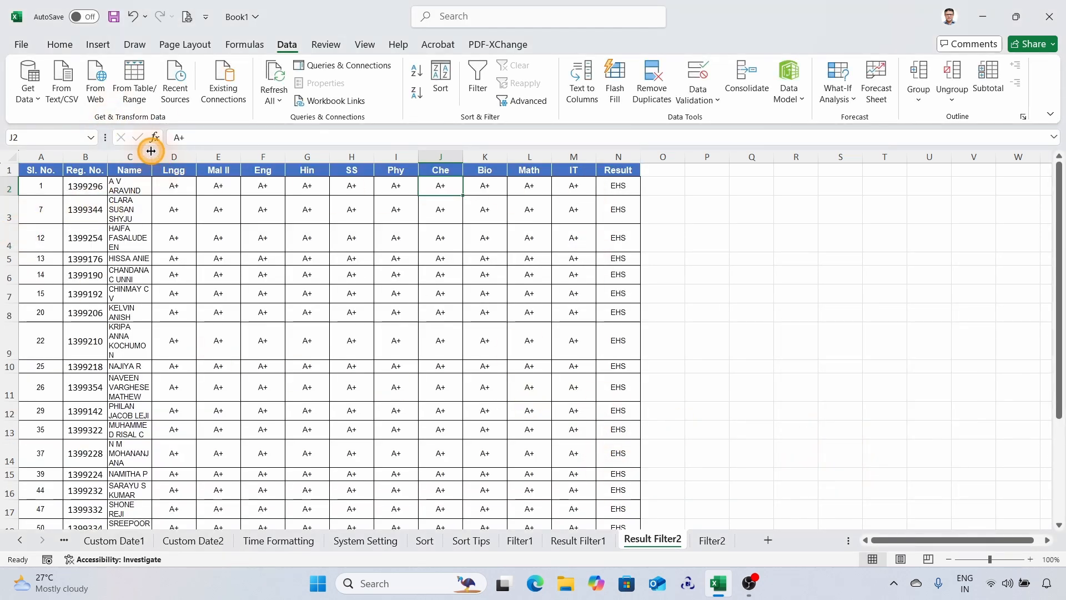
drag(152, 156, 210, 157)
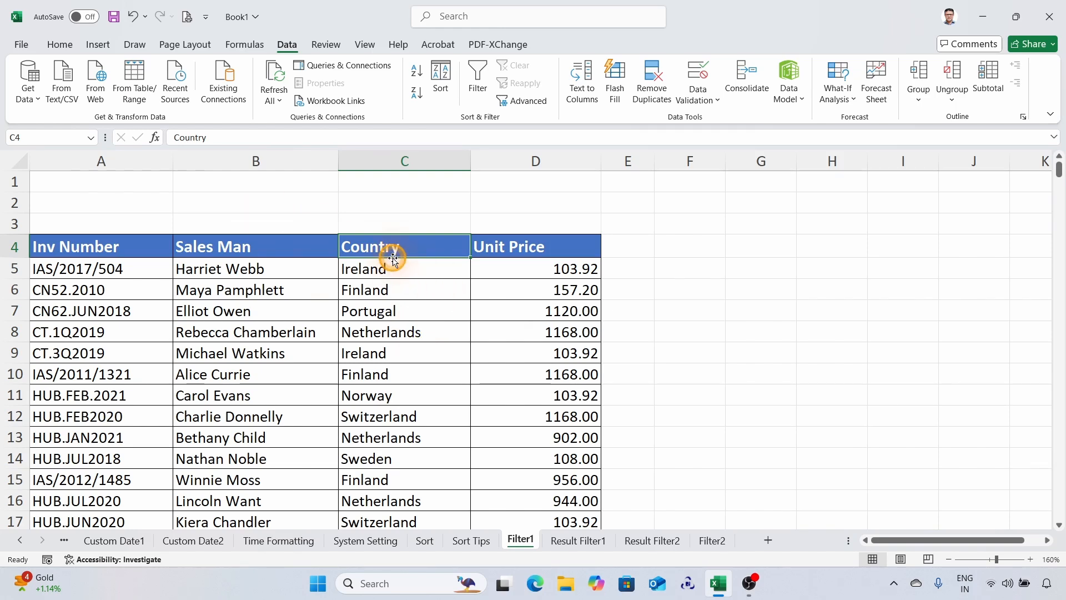
Set up an Advanced Filter on the Filter1 sheet that copies to another location, with the Country column C4:C379 as list range.
scroll(396, 294, down, 7)
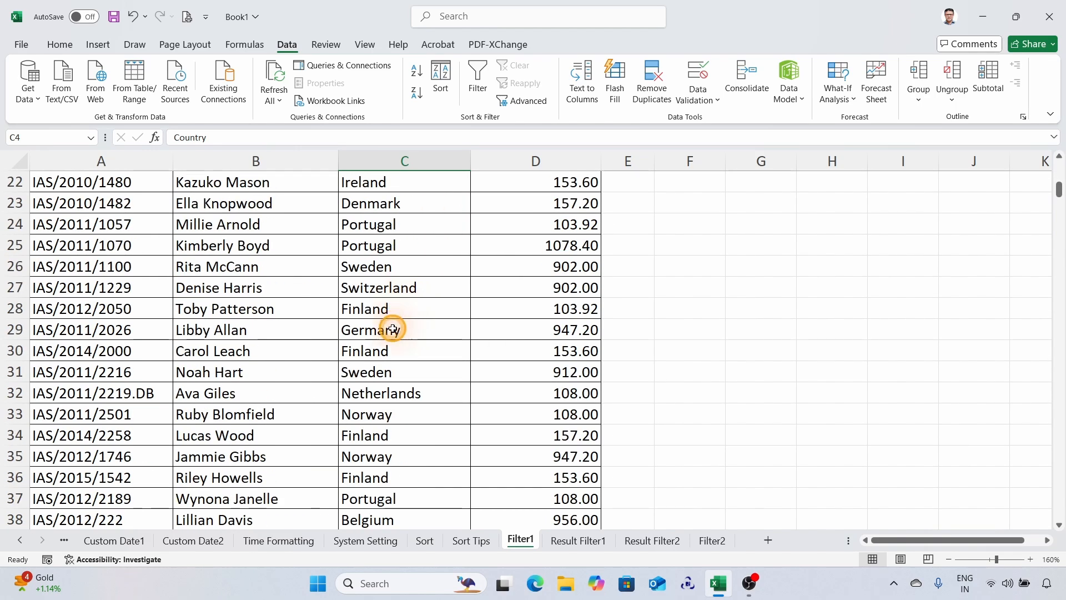
scroll(409, 245, up, 7)
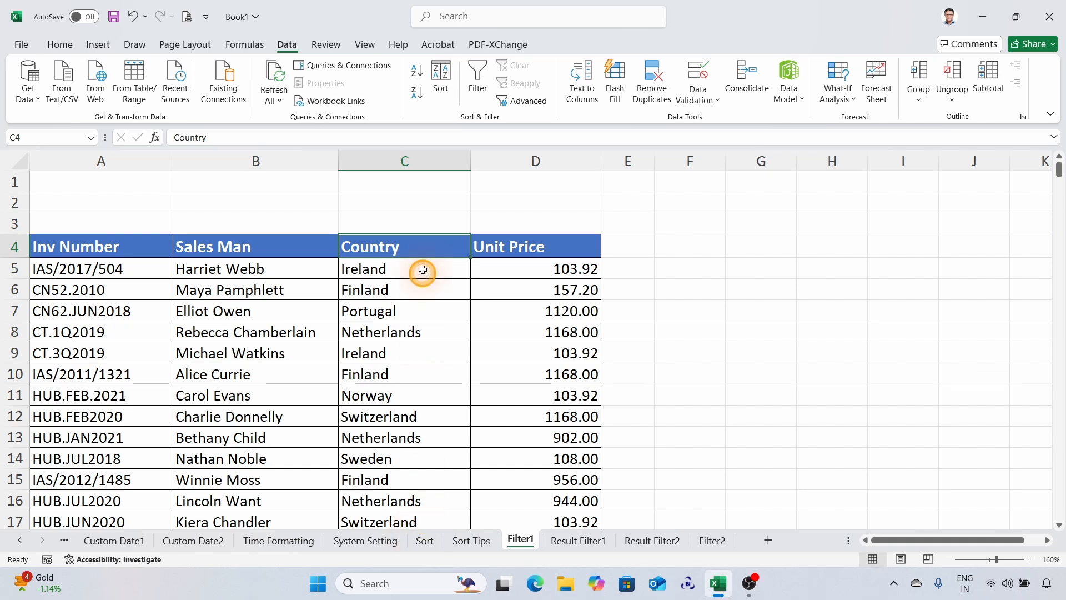
click(527, 106)
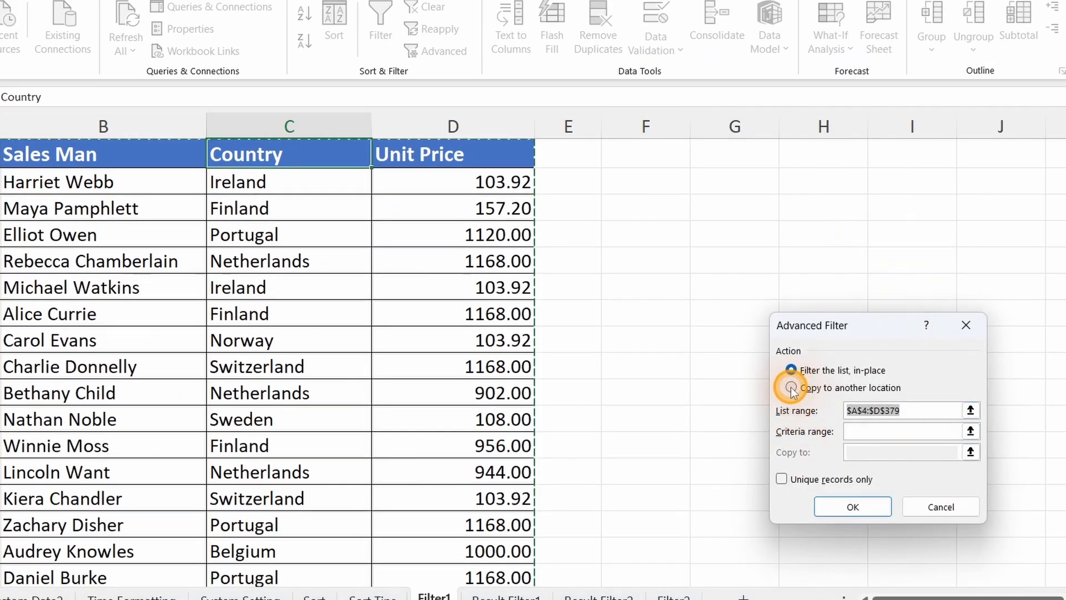
click(791, 387)
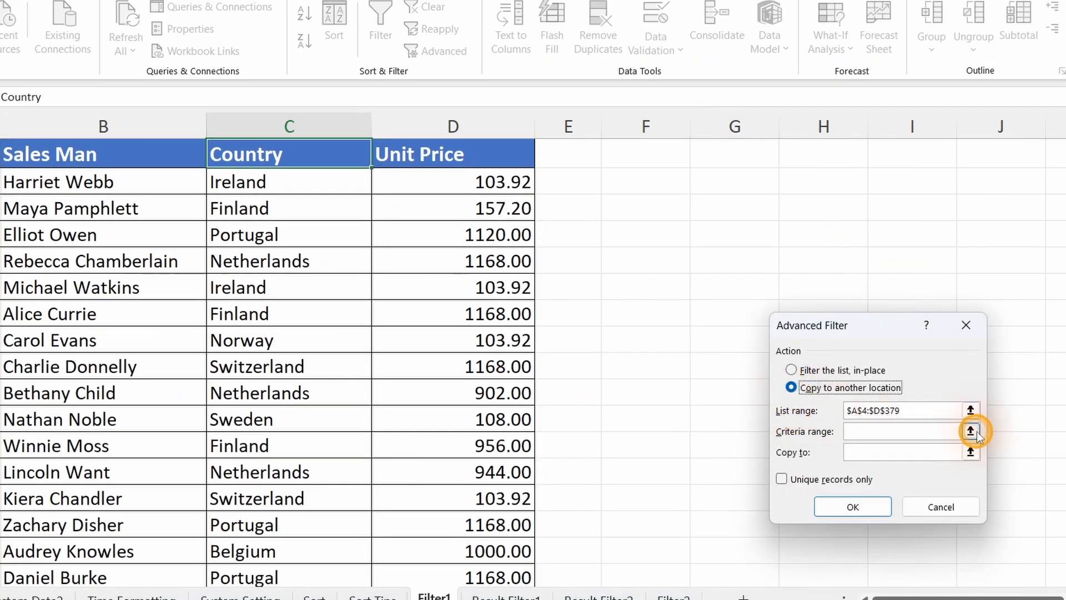
click(970, 410)
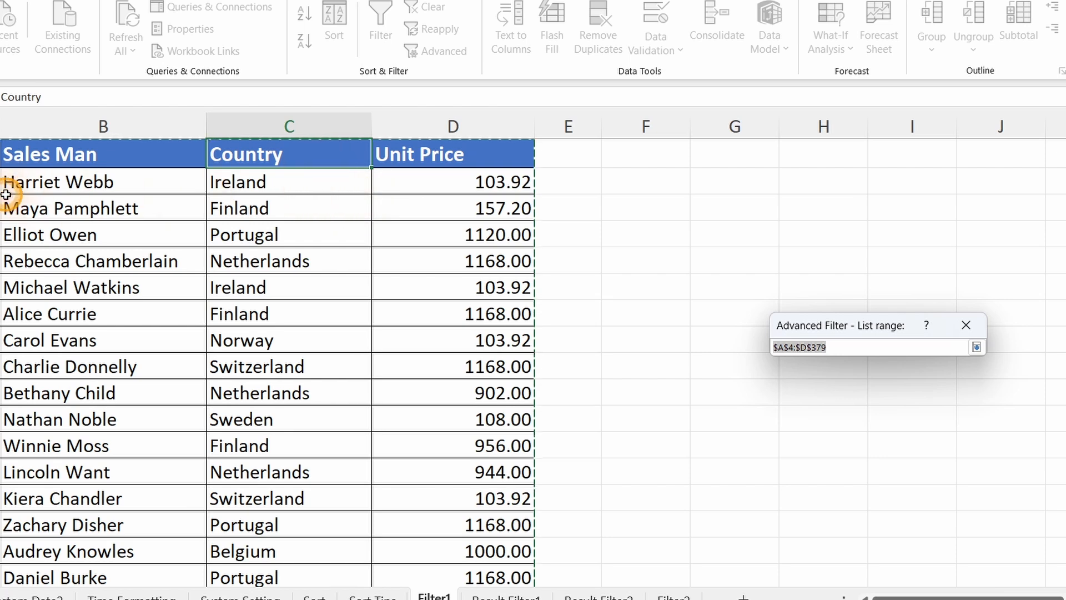
click(283, 156)
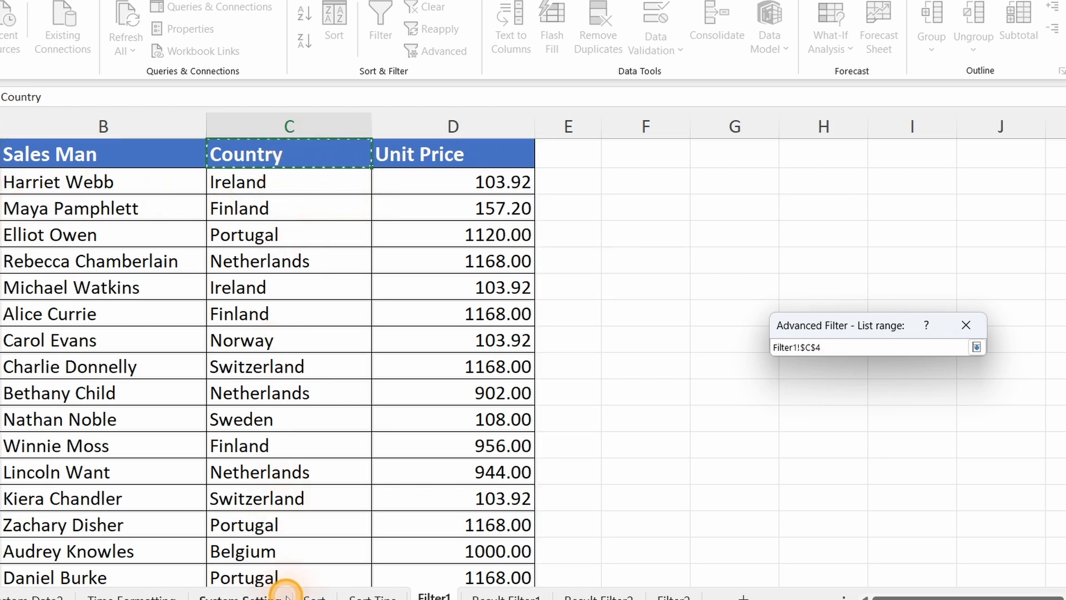
scroll(326, 302, up, 1)
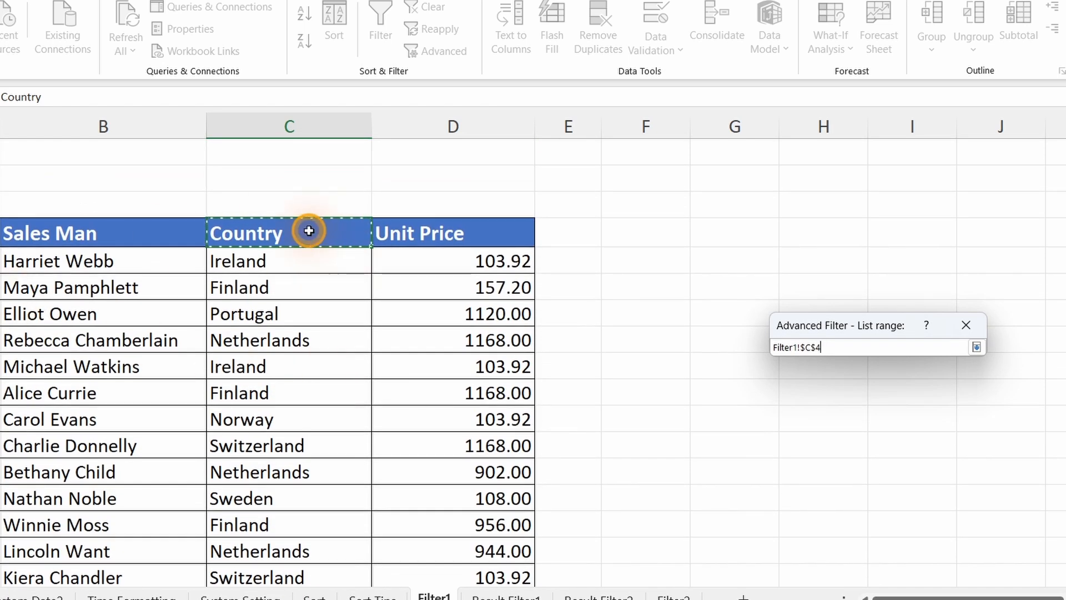
key(shift+End)
key(shift+Down)
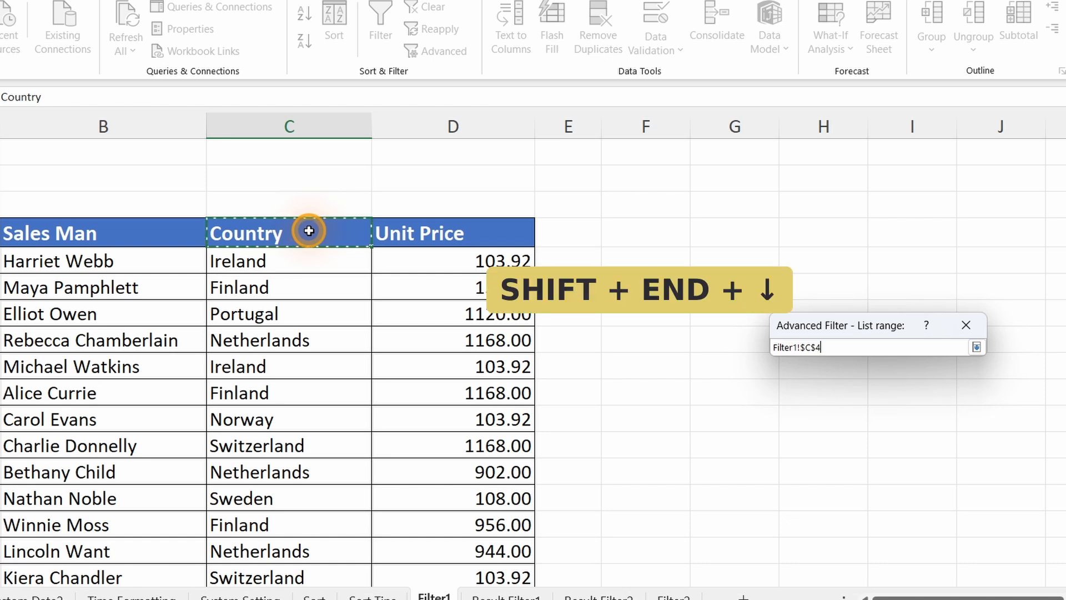
click(976, 346)
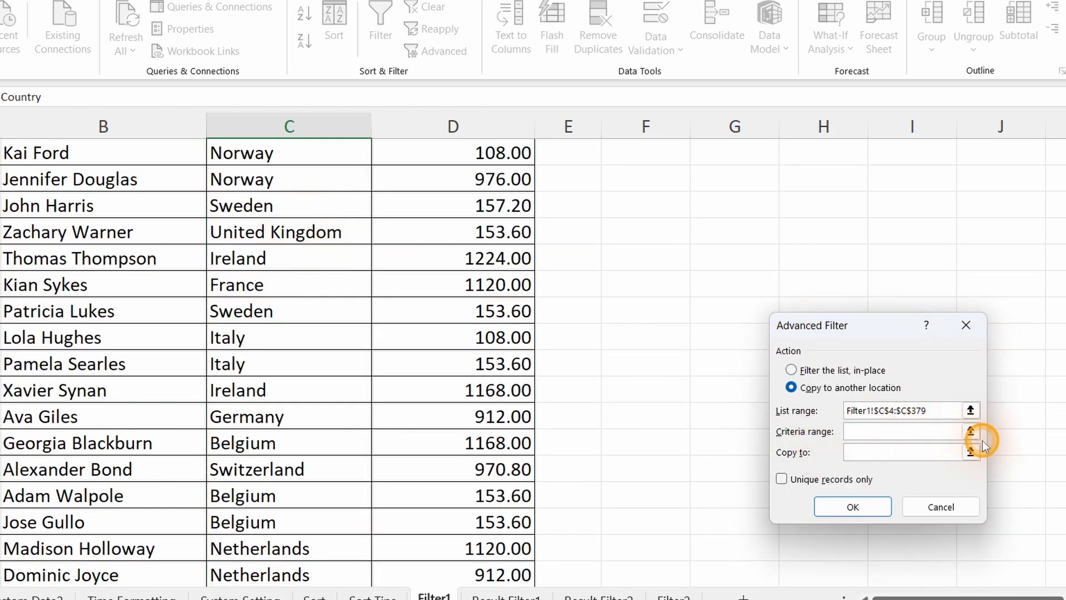
Extract only the unique Country records to cell F4 on the Filter1 sheet and widen column F.
click(781, 480)
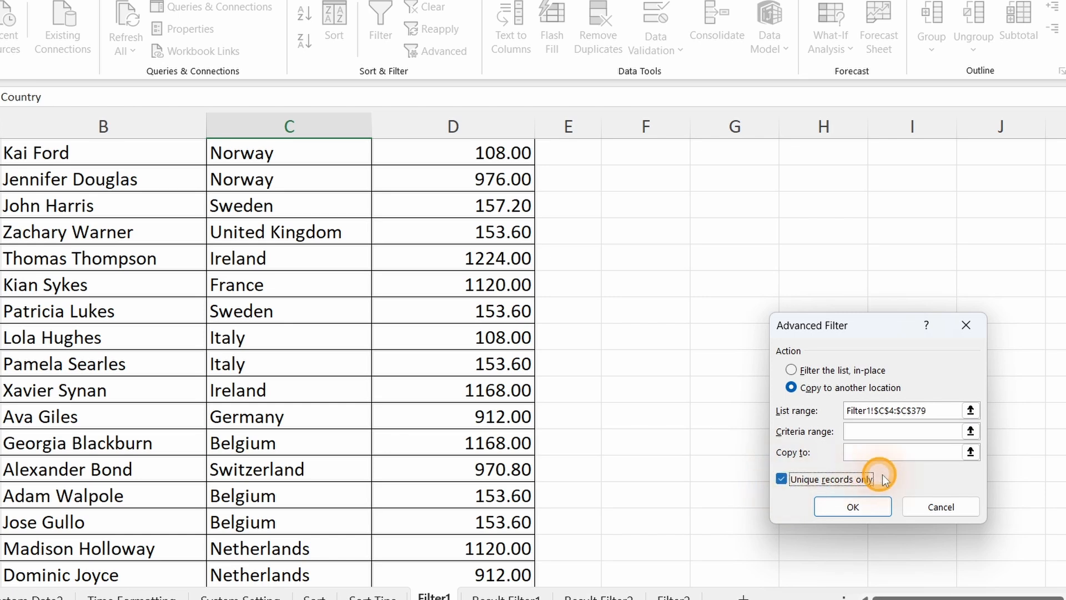
click(970, 452)
scroll(724, 325, down, 10)
scroll(725, 324, down, 5)
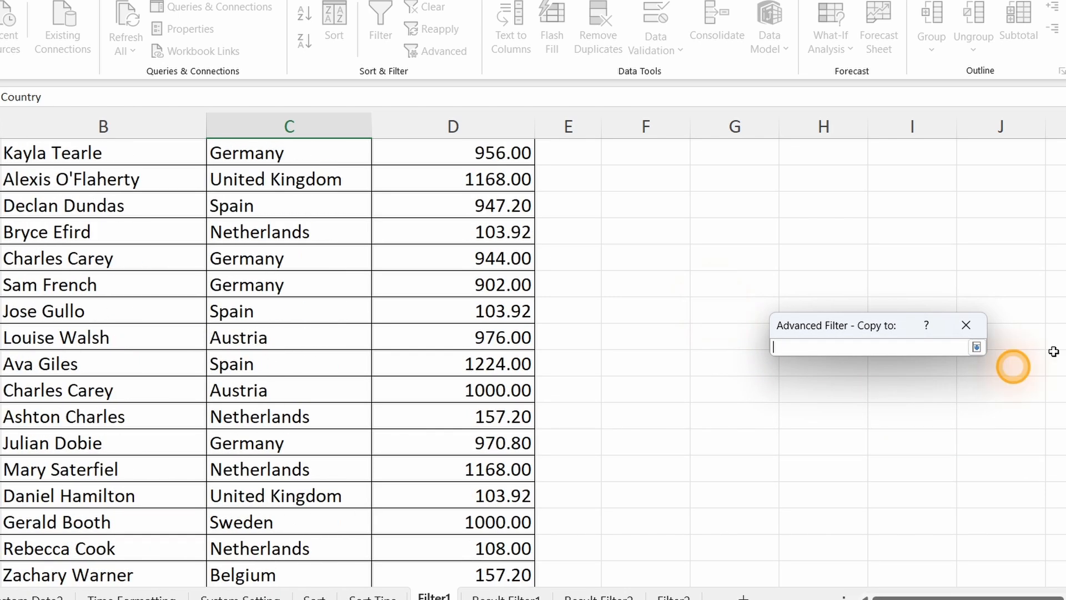
drag(1065, 488, 1065, 167)
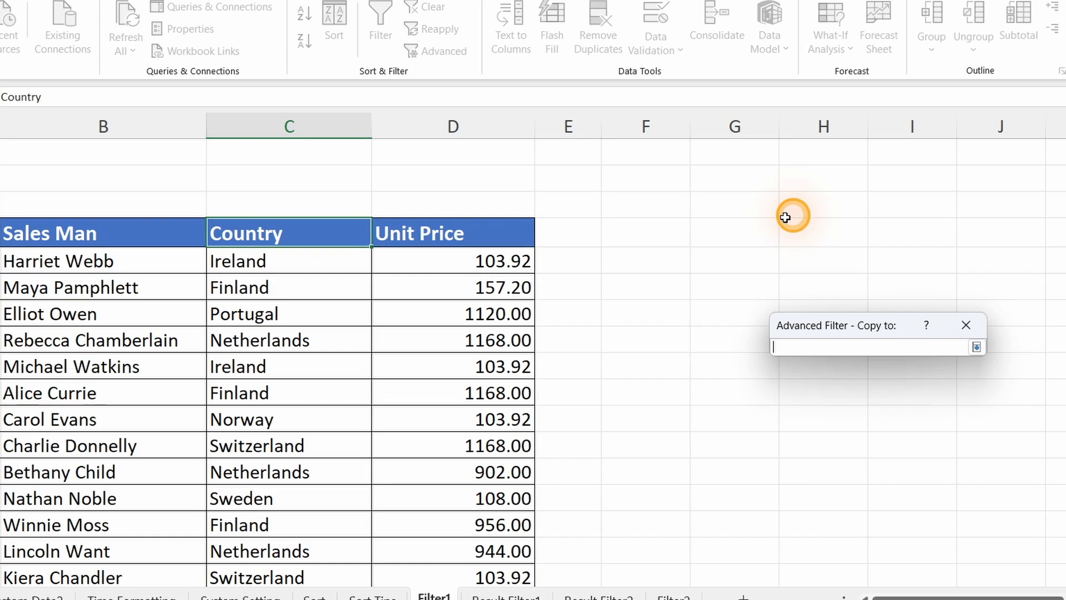
click(644, 231)
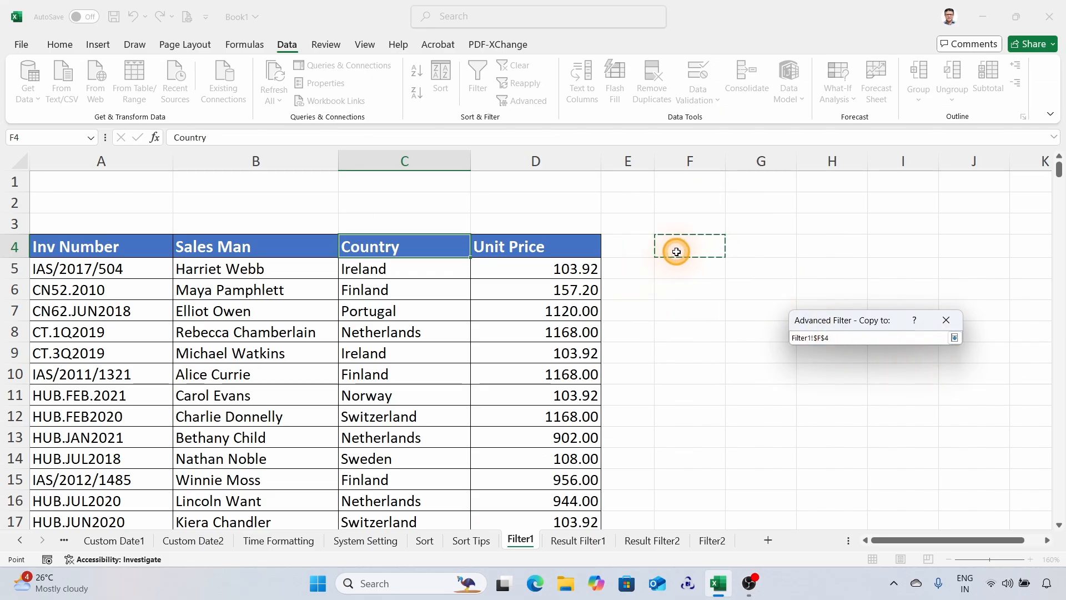
click(954, 337)
click(855, 465)
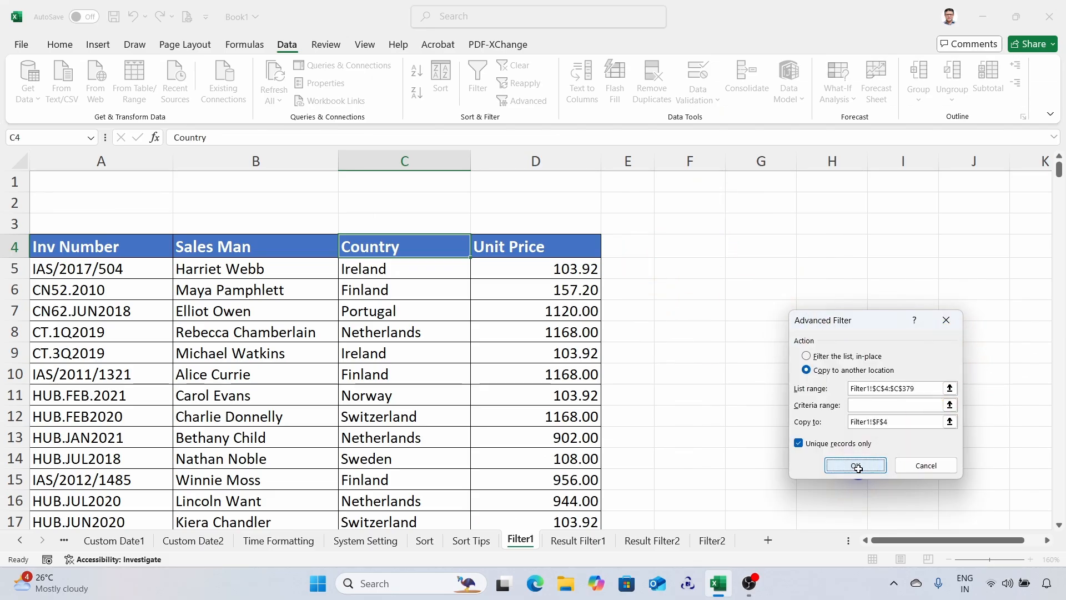
drag(725, 166, 797, 167)
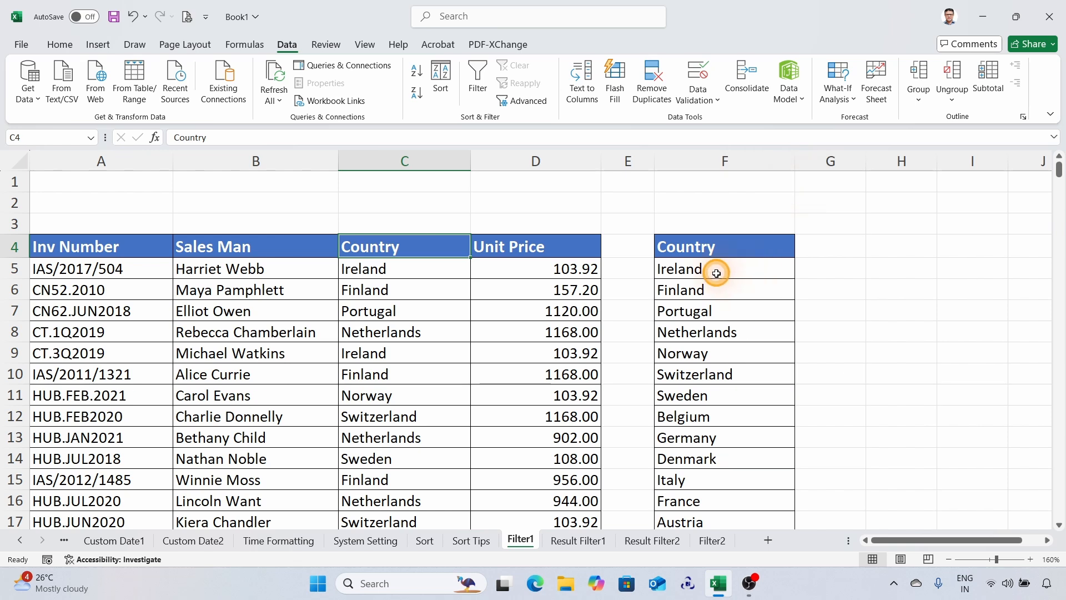
scroll(706, 285, down, 3)
scroll(666, 281, up, 3)
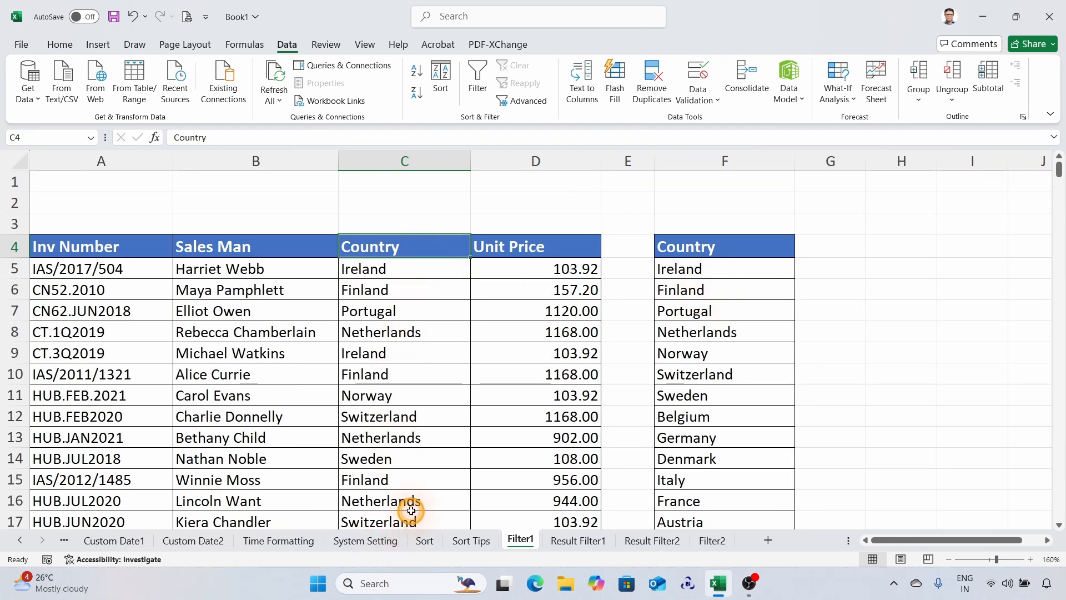